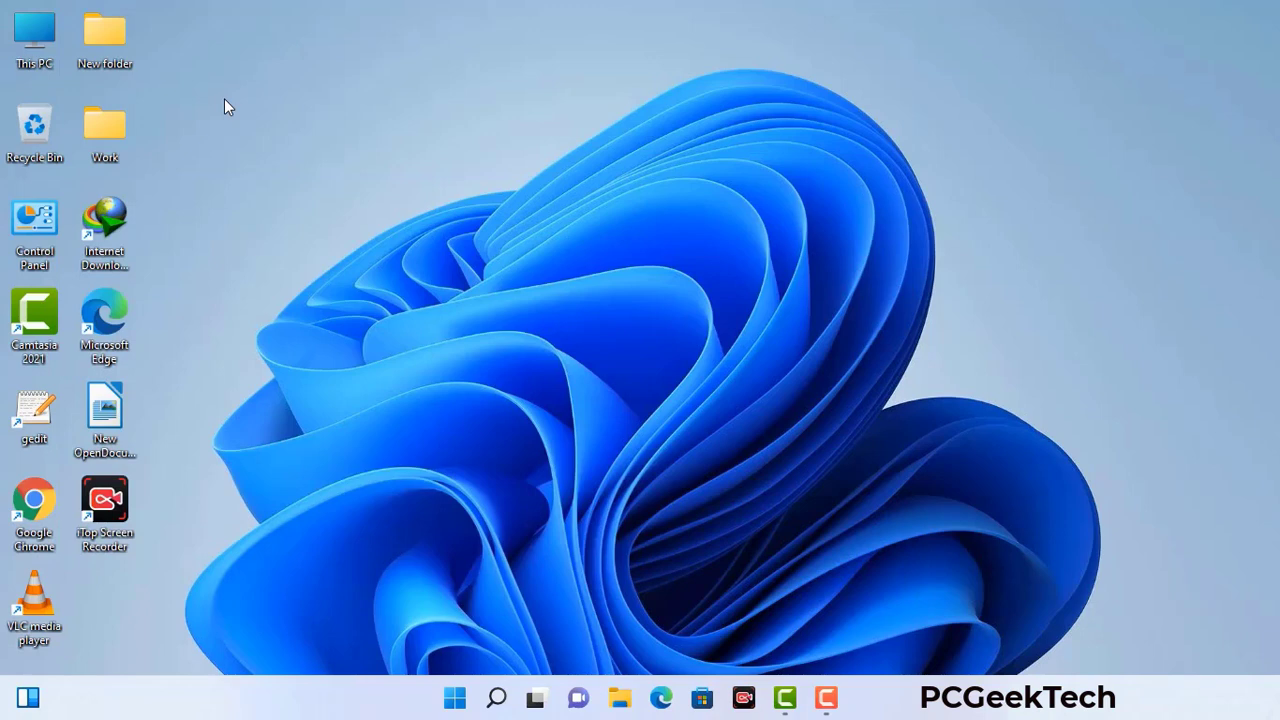
Step: Run the msconfig command to open System Configuration
key(super+r)
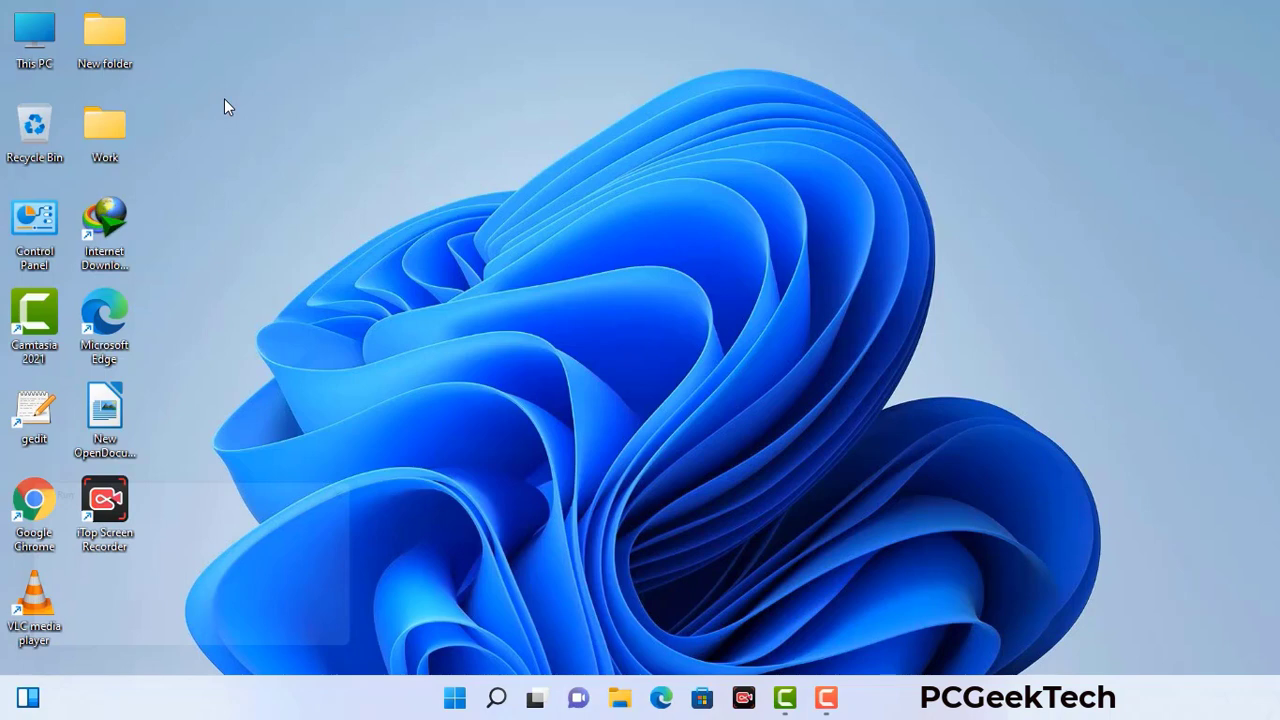
drag(218, 487, 562, 158)
click(508, 250)
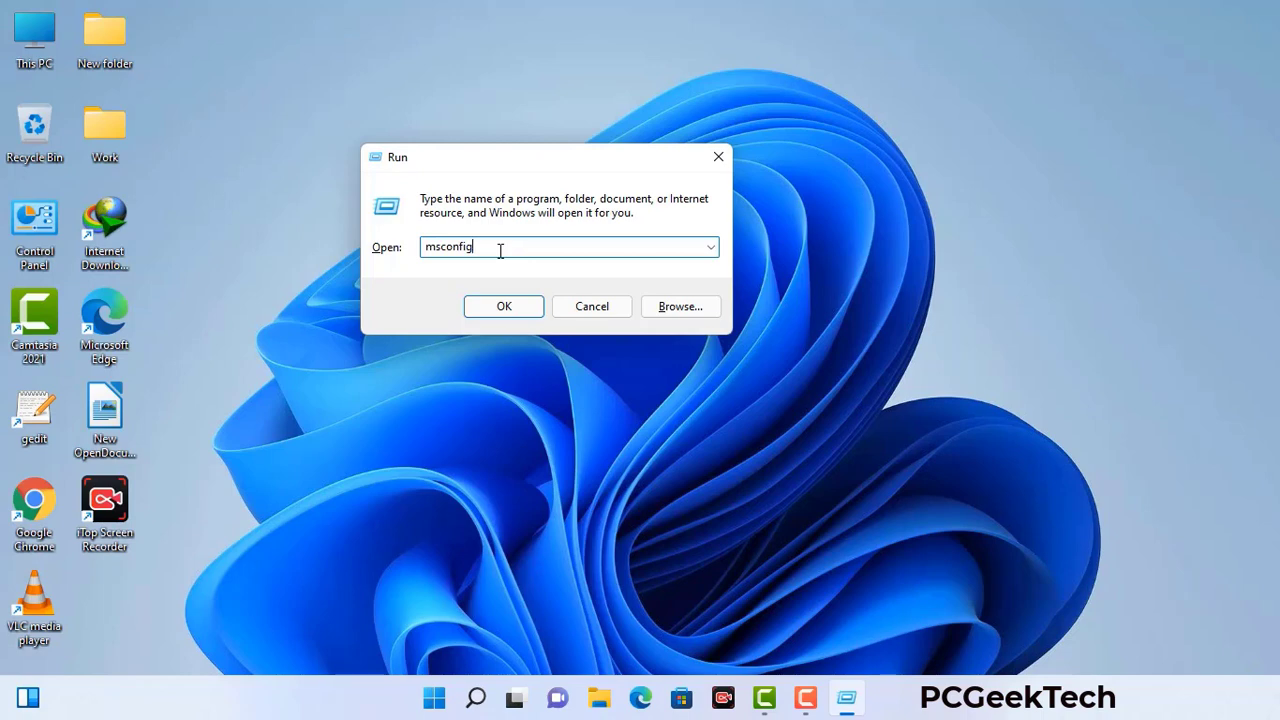
click(494, 312)
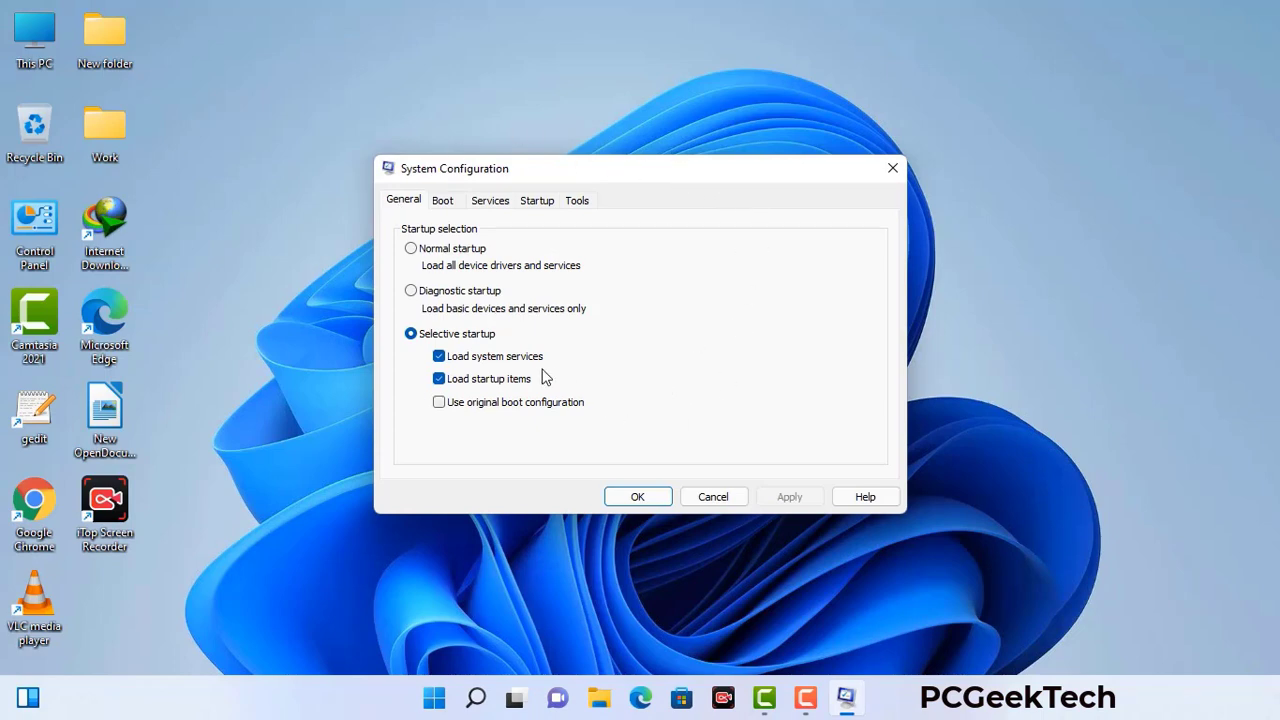
Step: Enable Safe boot with the Network option in the boot settings, apply it and confirm System Configuration
click(446, 204)
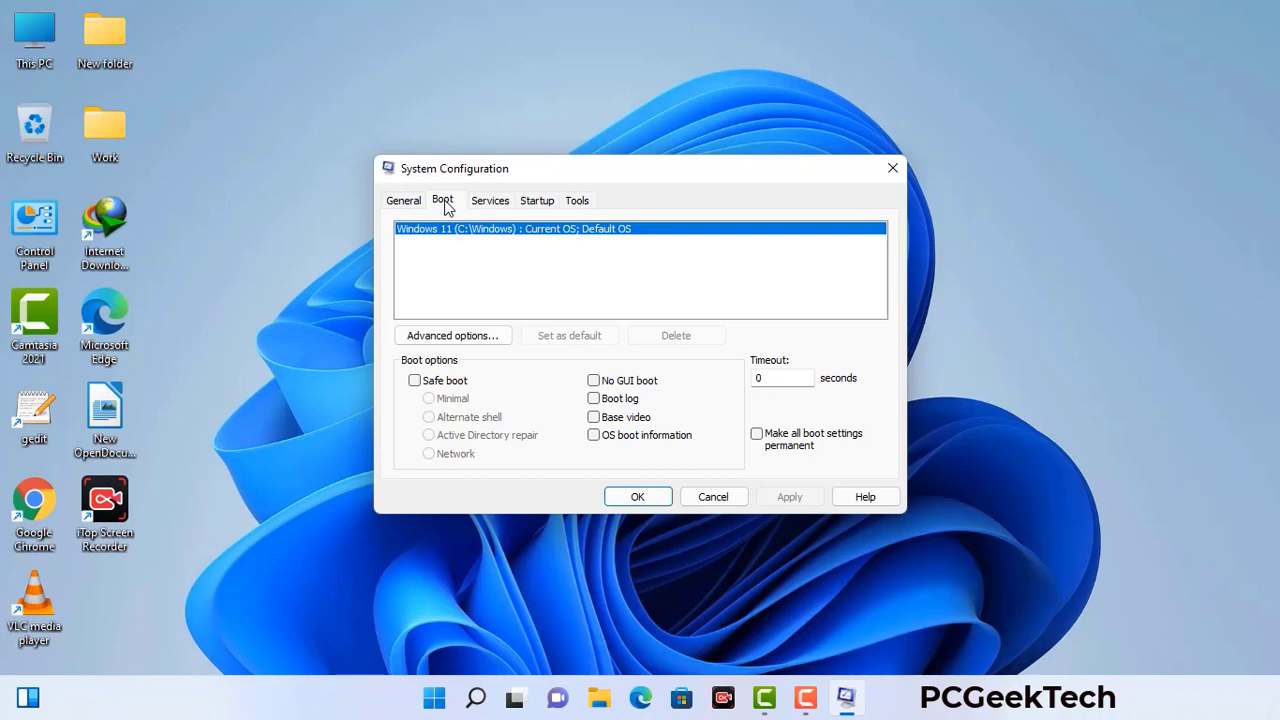
click(414, 381)
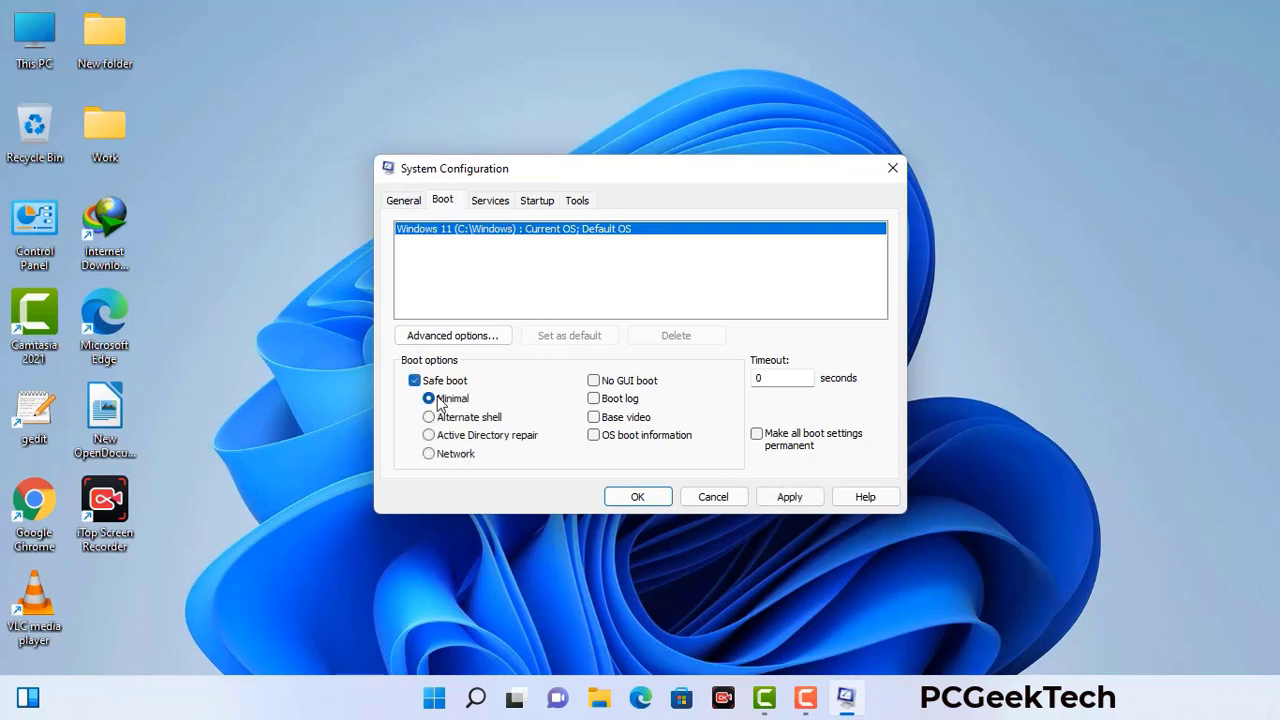
click(455, 456)
click(789, 497)
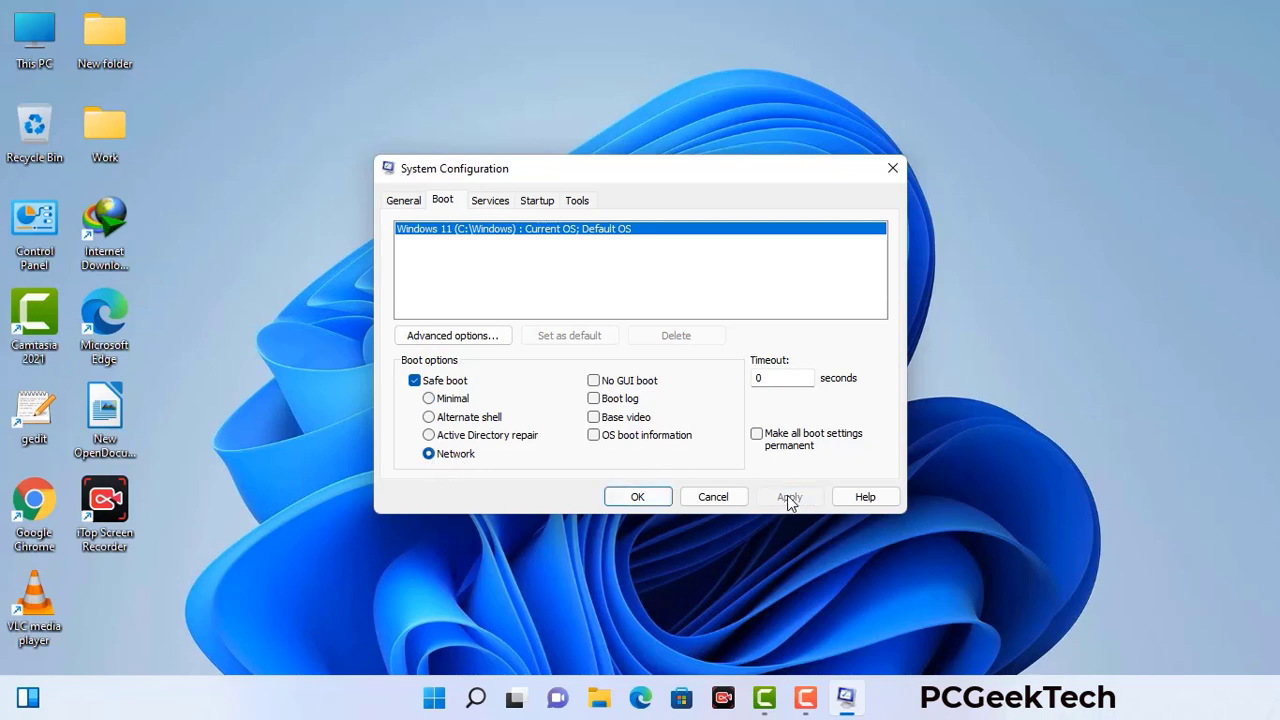
click(637, 497)
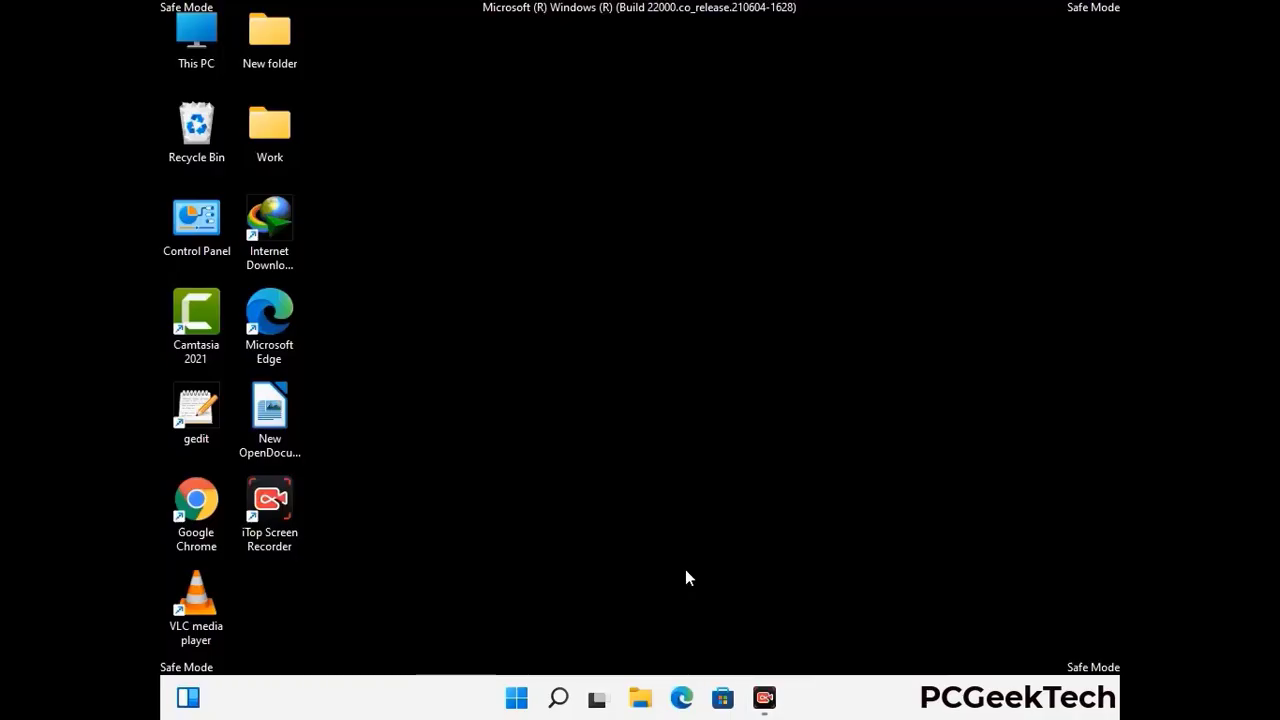
Step: In Control Panel's File Explorer Options, turn on showing hidden files, folders, and drives, apply the change, and close Control Panel
double_click(197, 240)
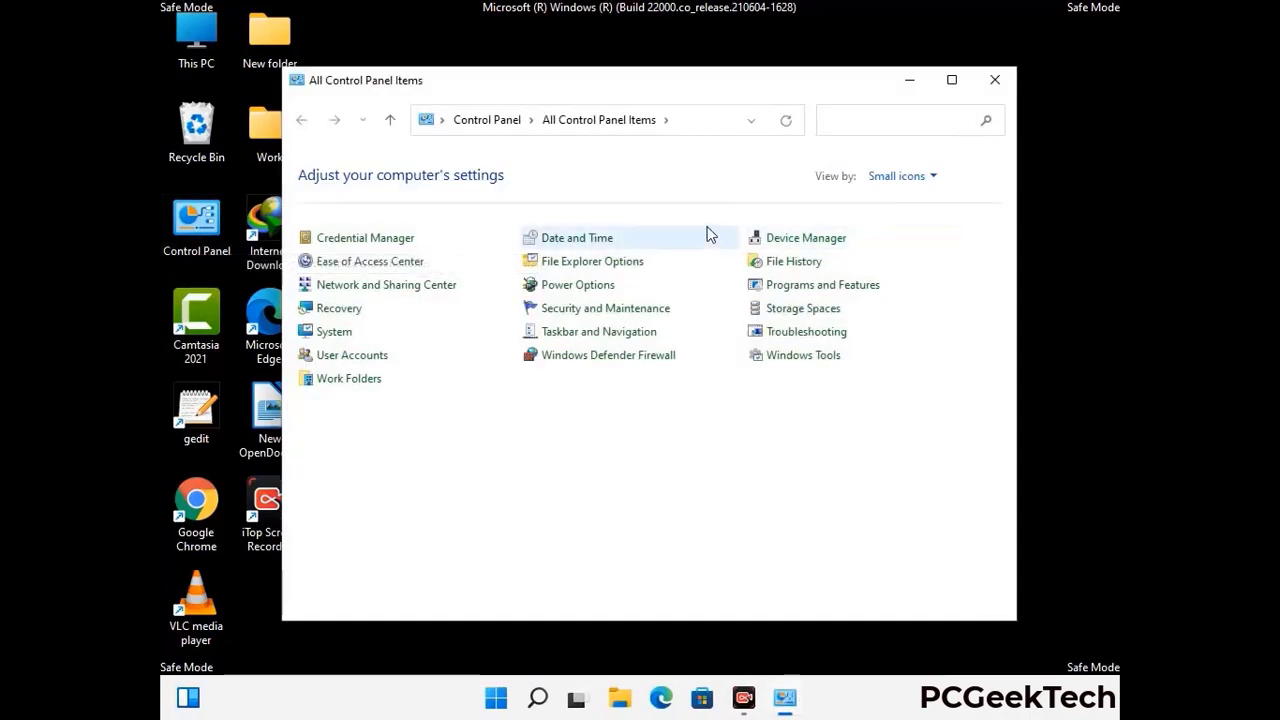
click(617, 265)
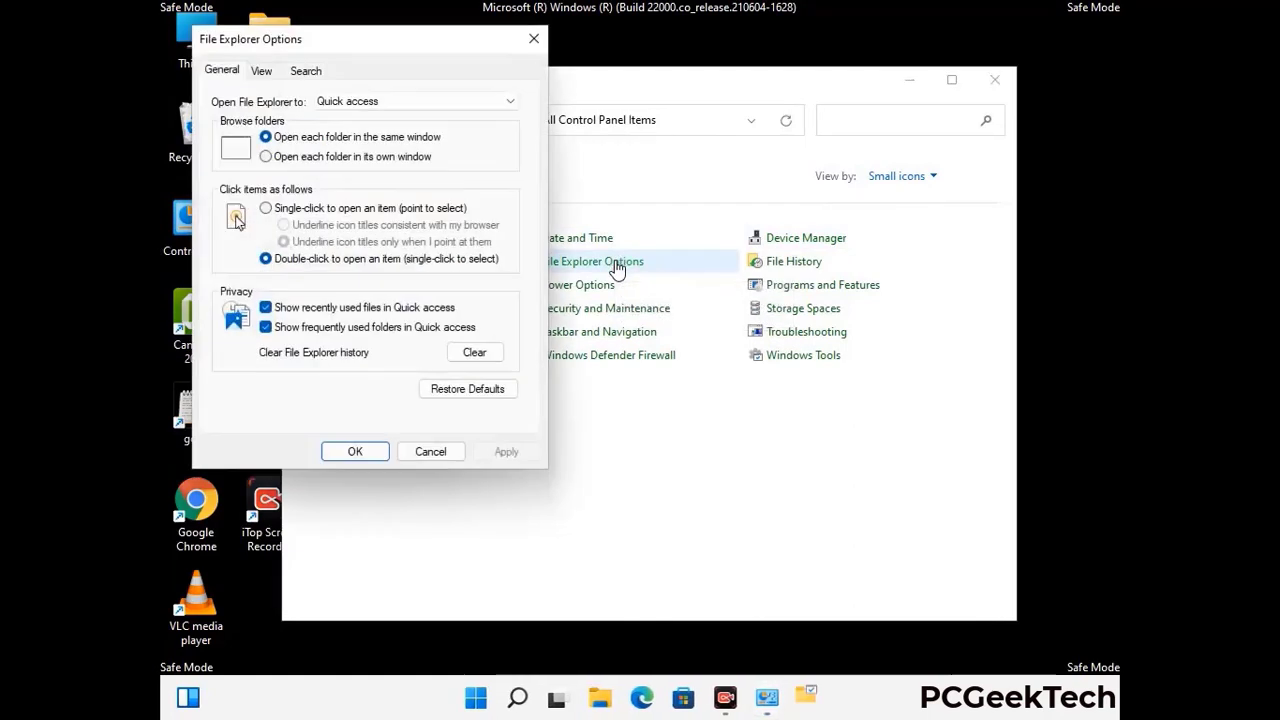
click(263, 71)
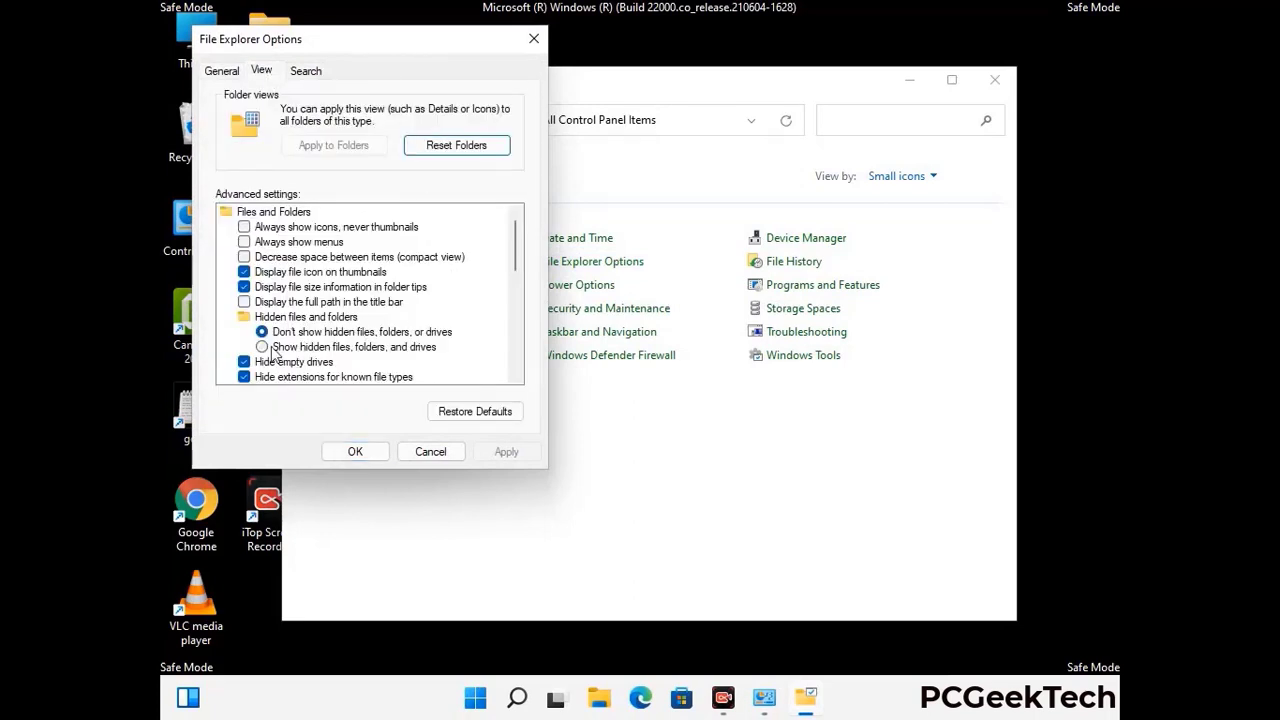
click(262, 347)
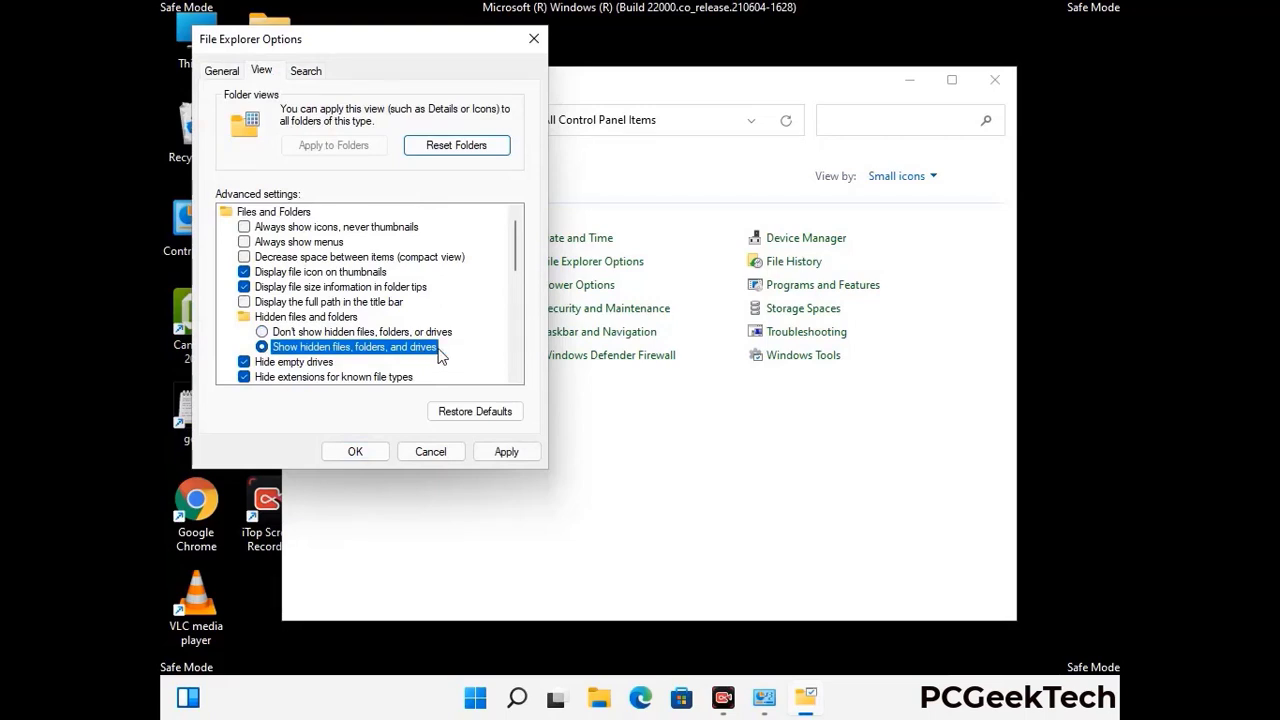
click(504, 451)
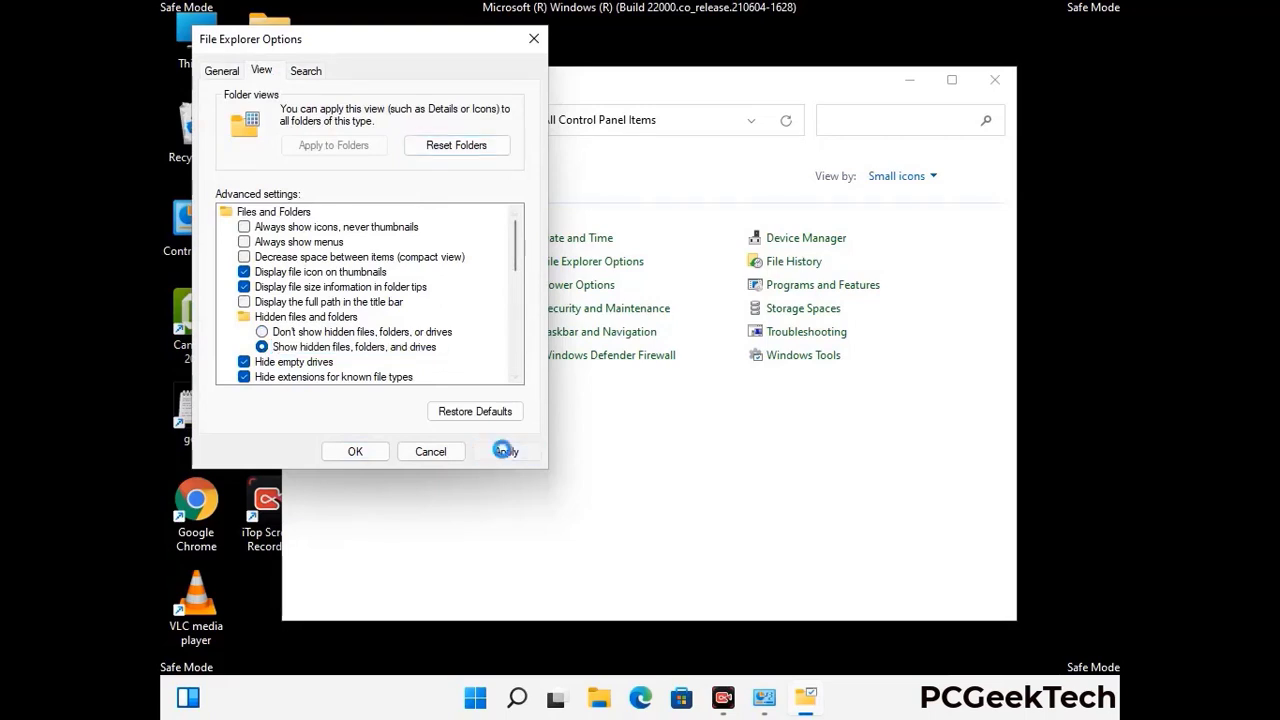
click(336, 454)
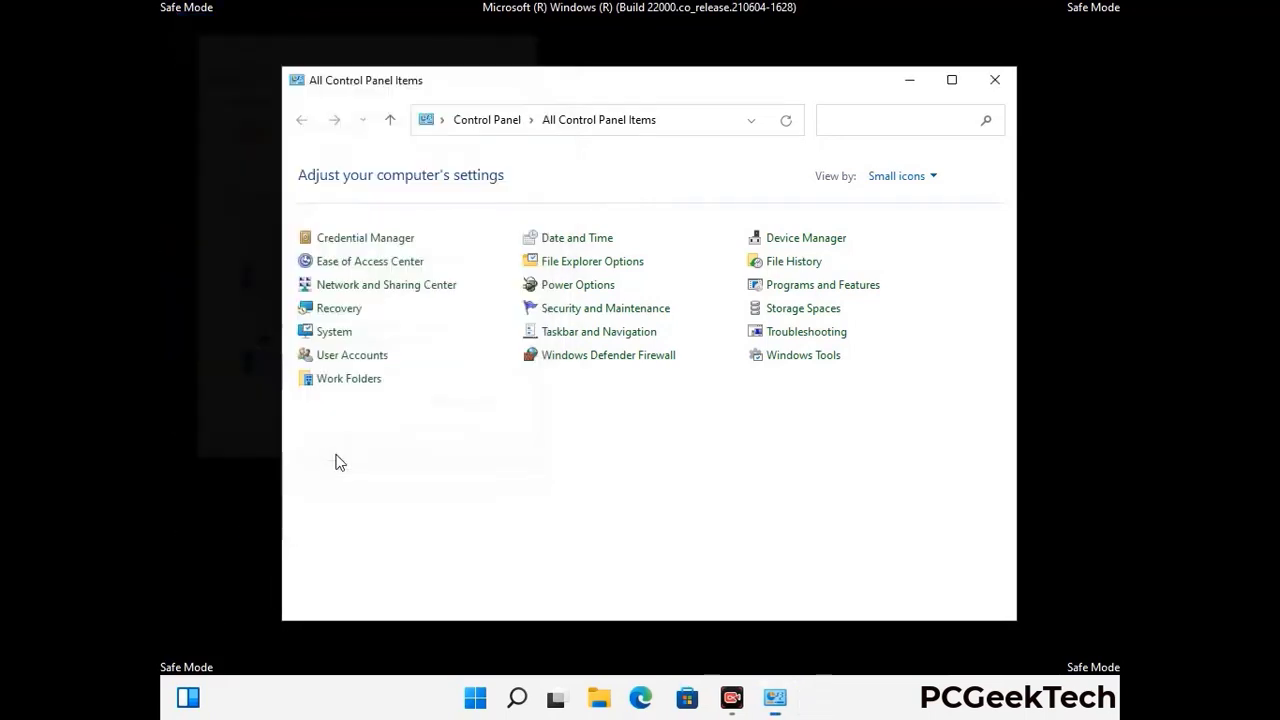
click(995, 80)
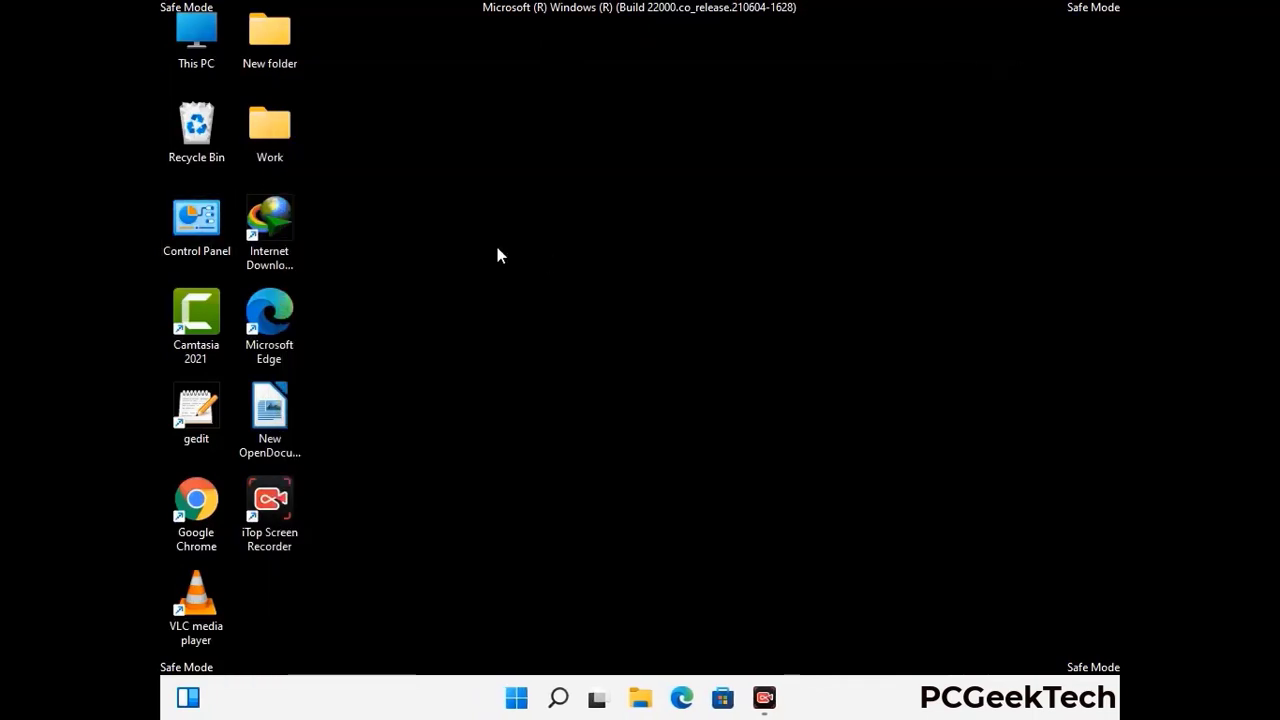
Step: Browse from This PC to the folder C:\Windows\System32\drivers\etc
double_click(190, 62)
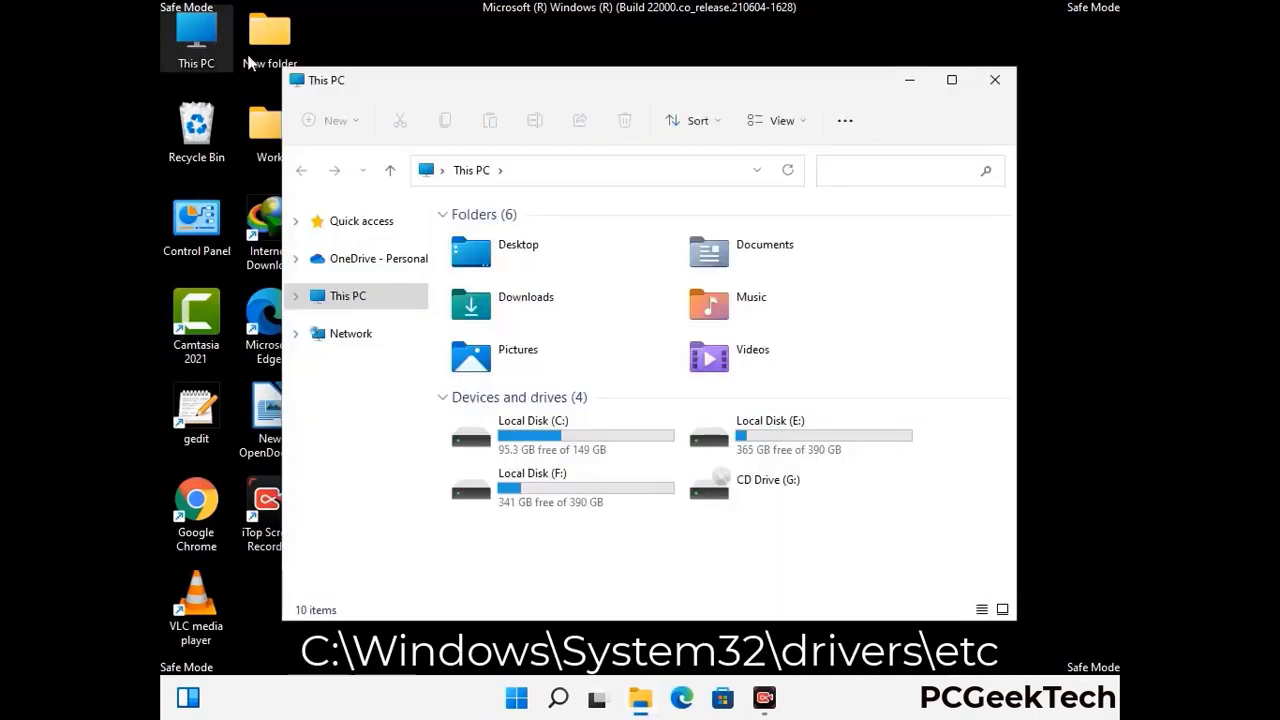
double_click(561, 439)
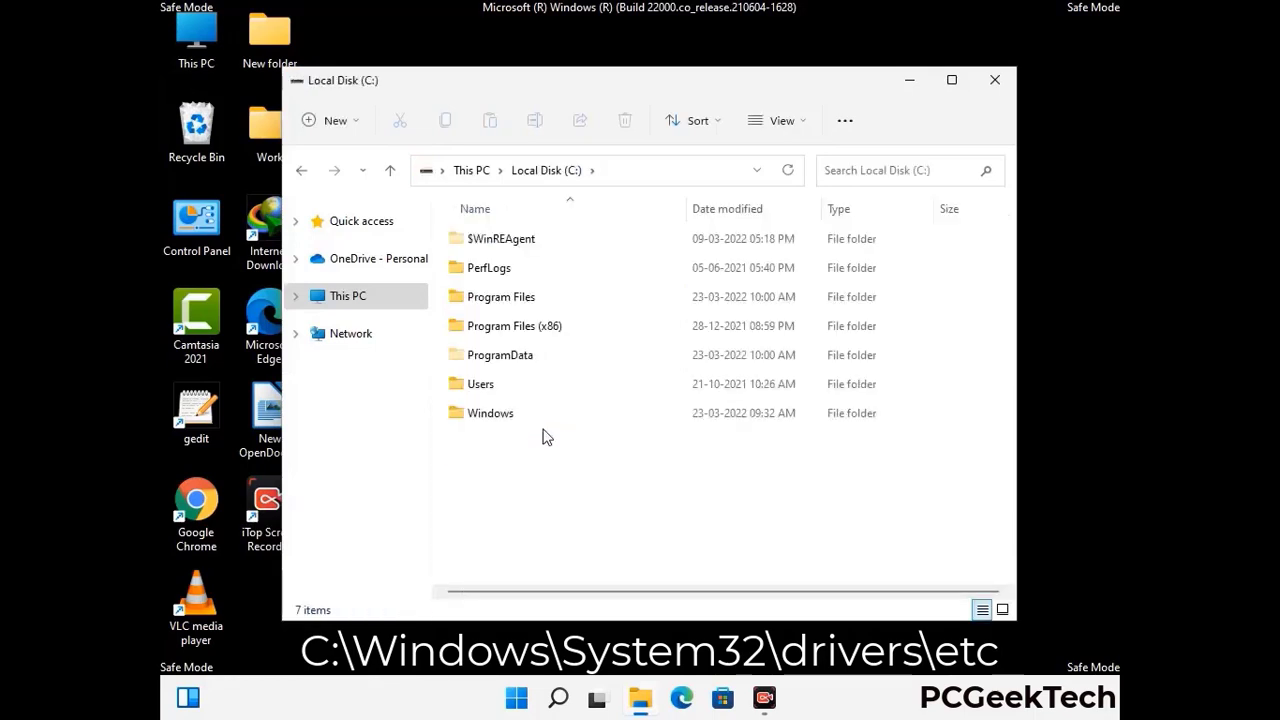
double_click(482, 414)
scroll(640, 428, down, 5)
scroll(632, 432, down, 12)
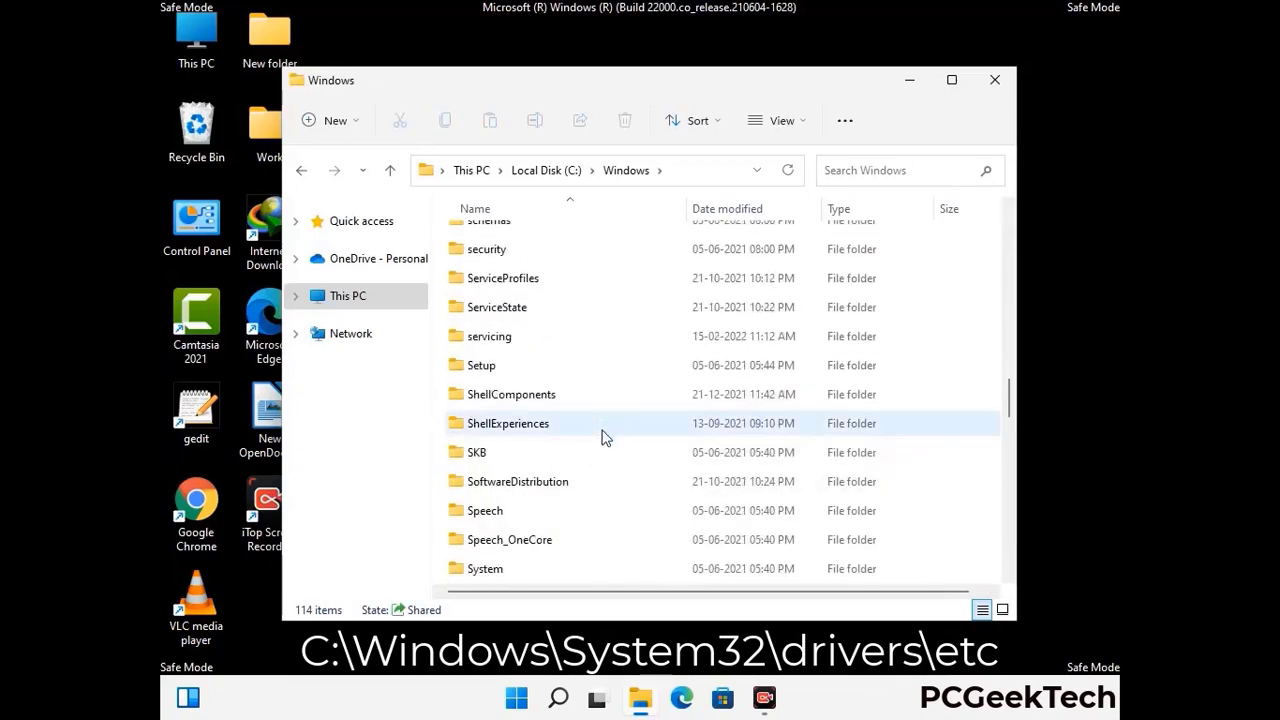
scroll(604, 437, down, 2)
double_click(489, 423)
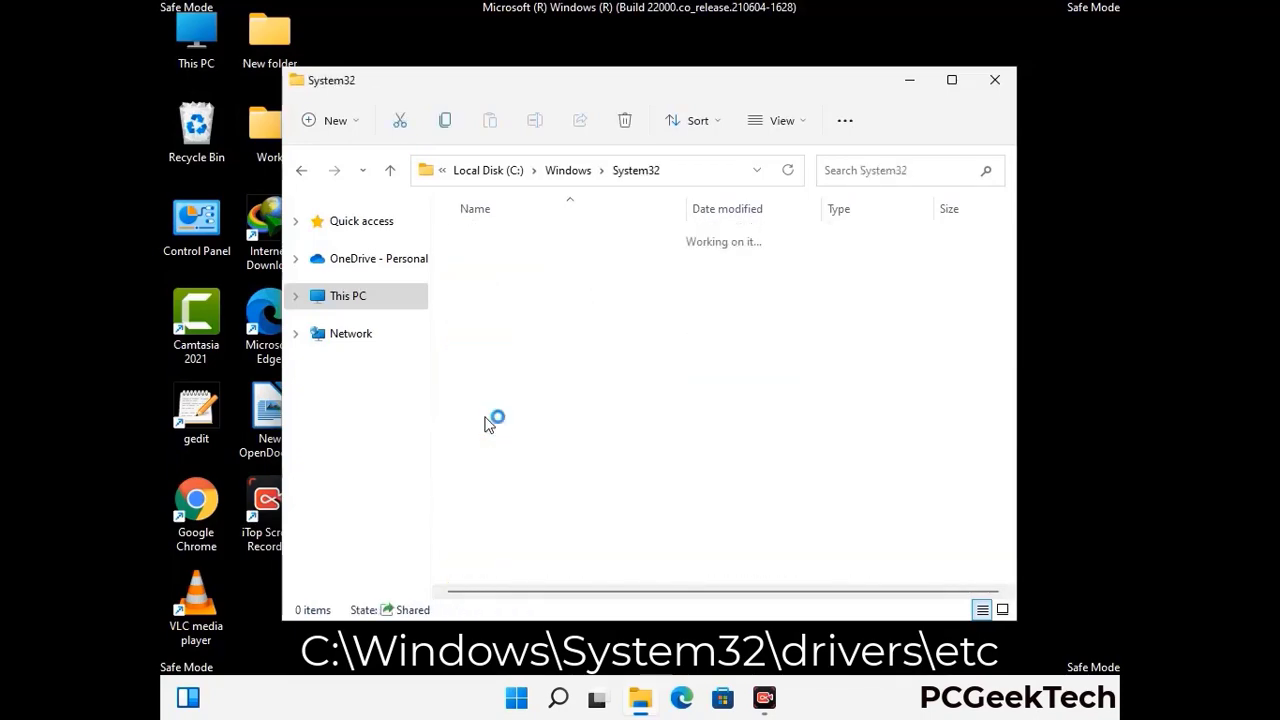
scroll(550, 435, down, 5)
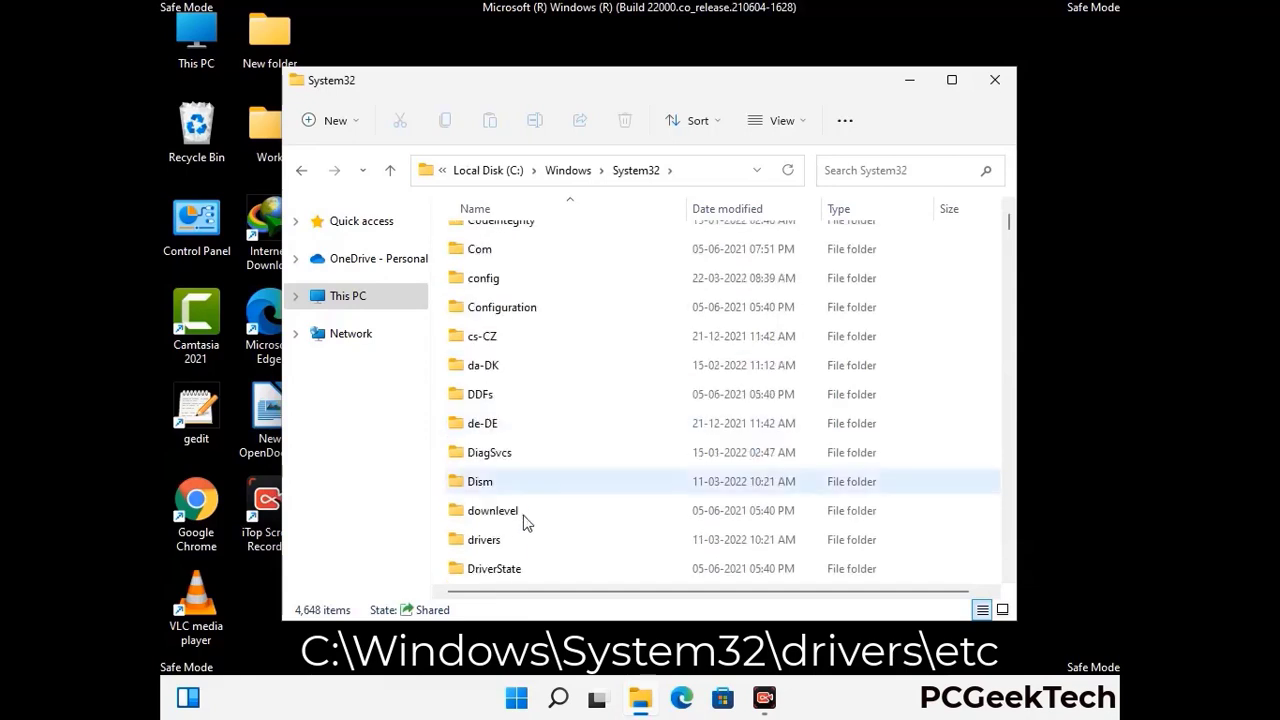
double_click(492, 546)
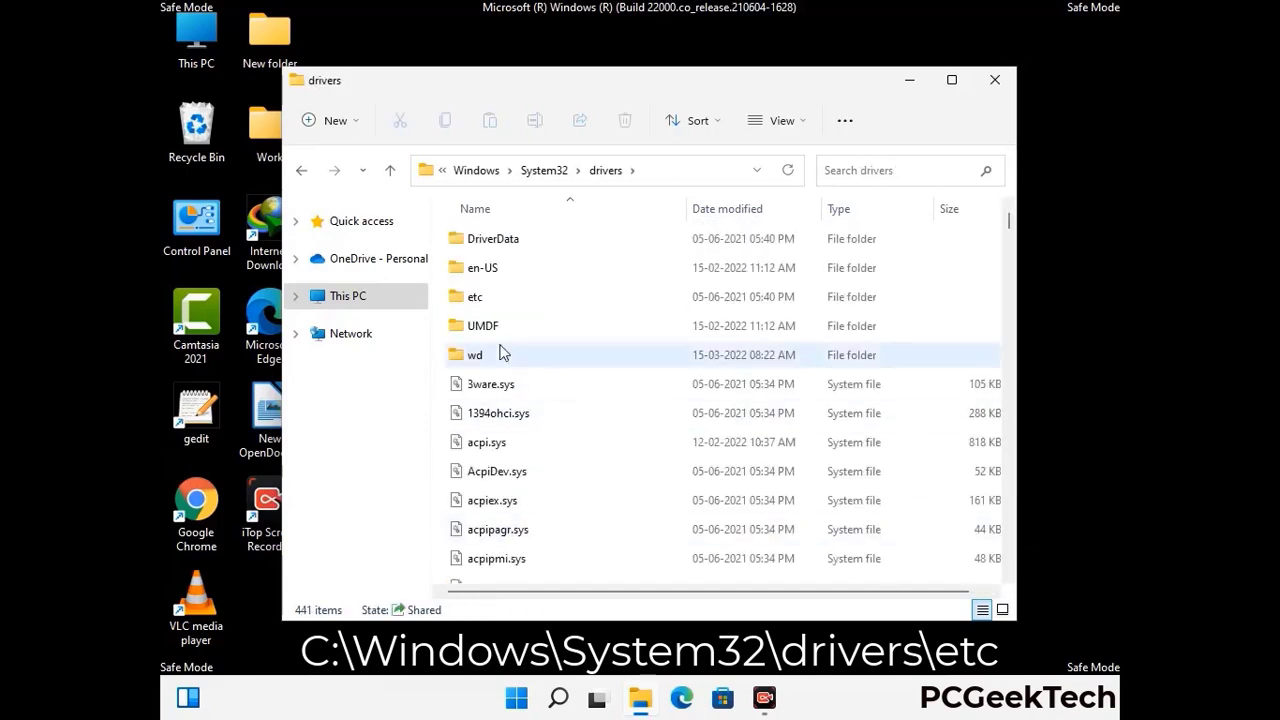
double_click(474, 297)
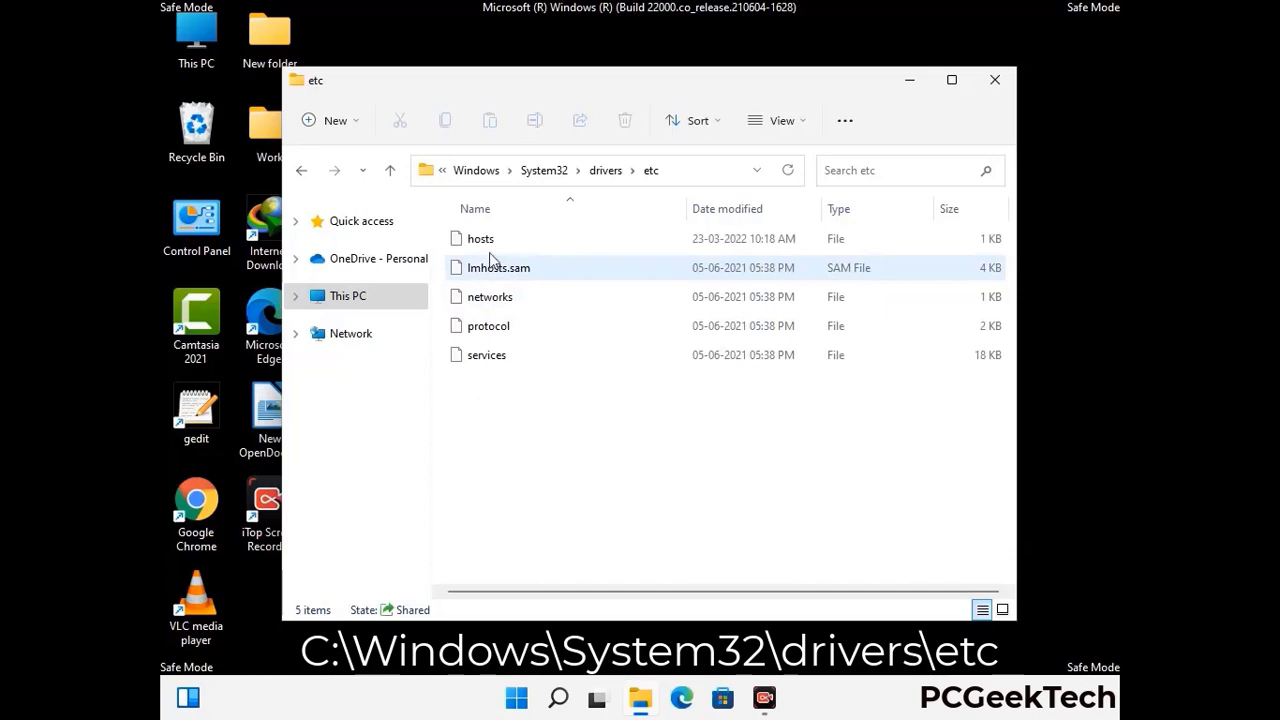
Step: Open the hosts file with Notepad and bring its window fully into view
click(484, 240)
double_click(490, 250)
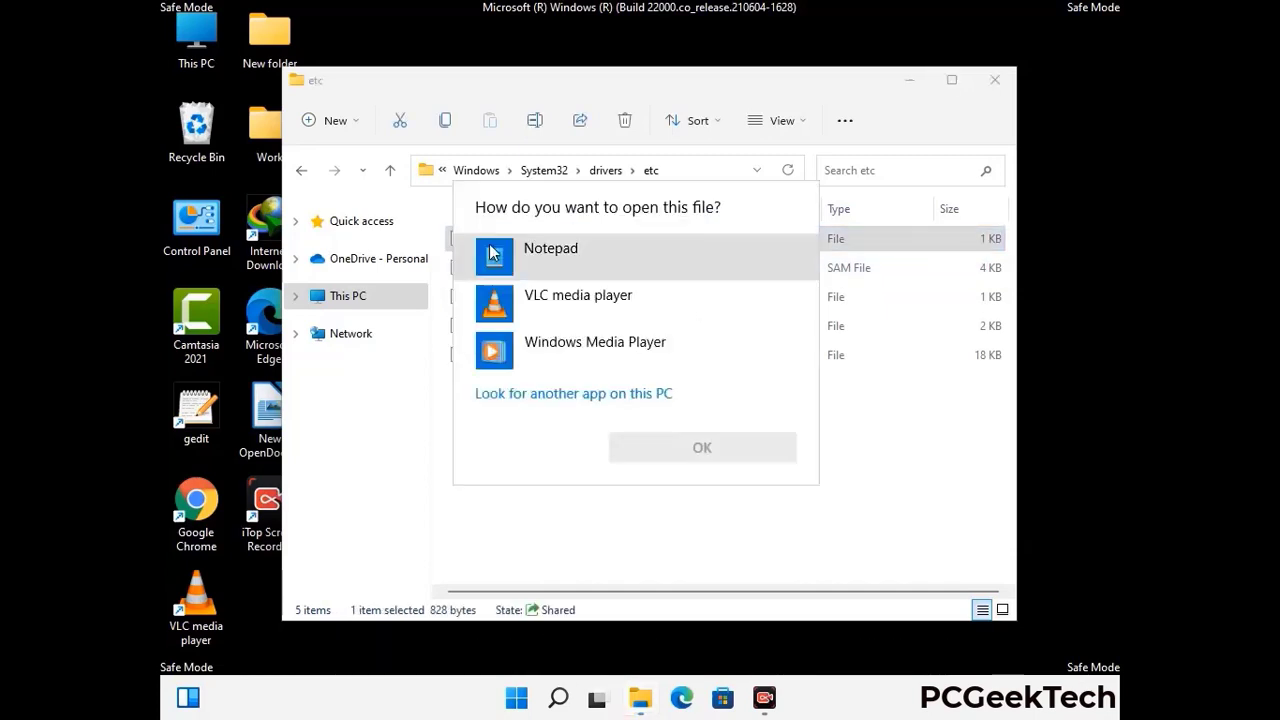
click(578, 256)
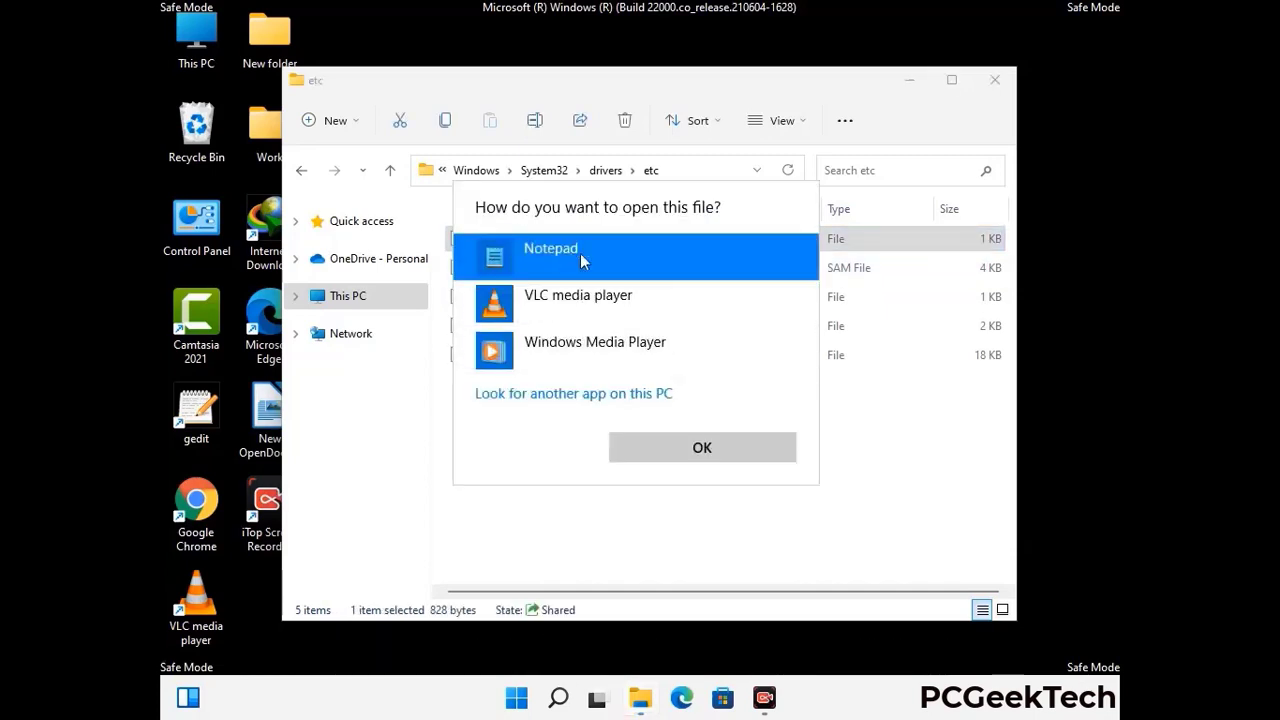
click(702, 449)
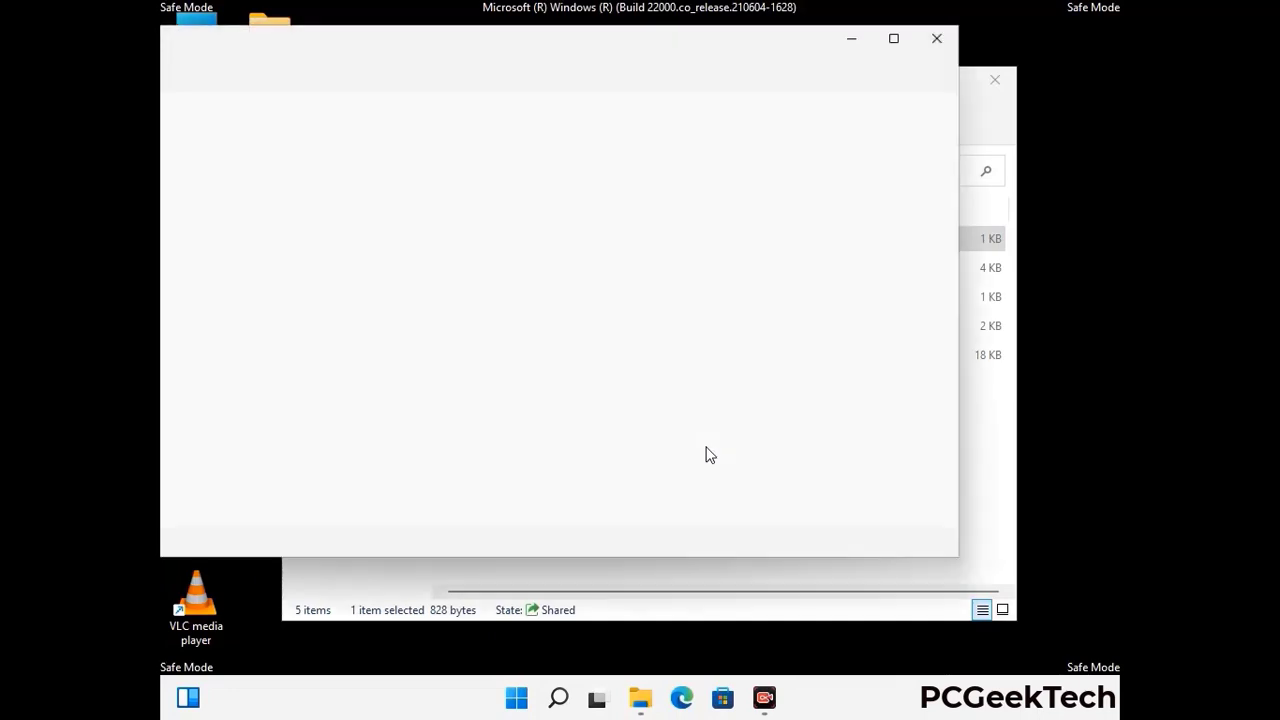
drag(612, 57, 668, 57)
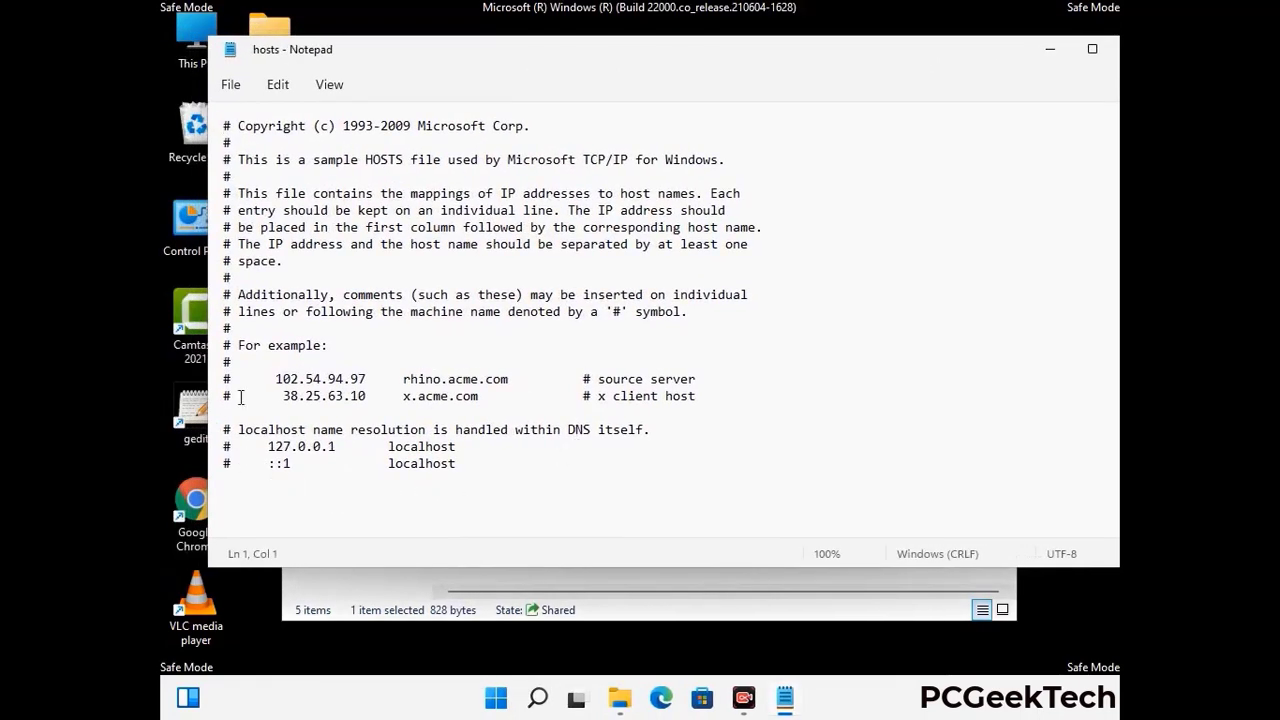
Step: Add two blank lines below the last localhost entry in the hosts file and save it
click(479, 470)
key(Return)
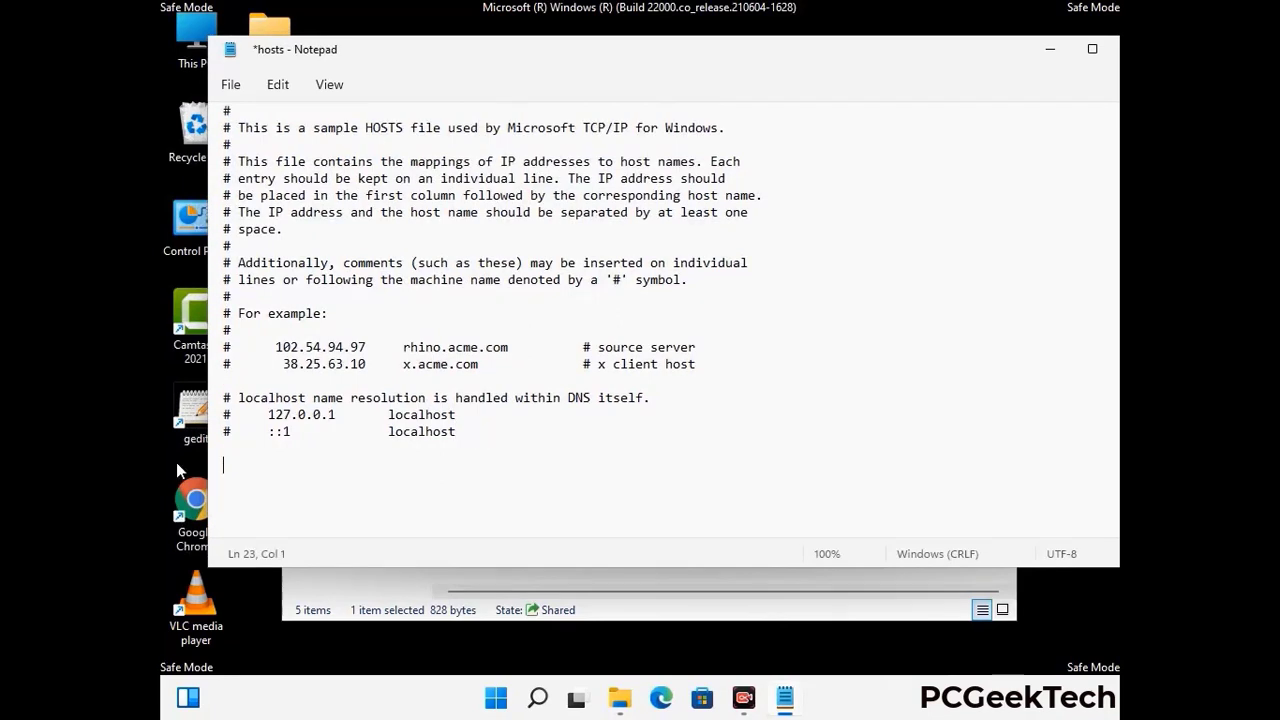
click(230, 84)
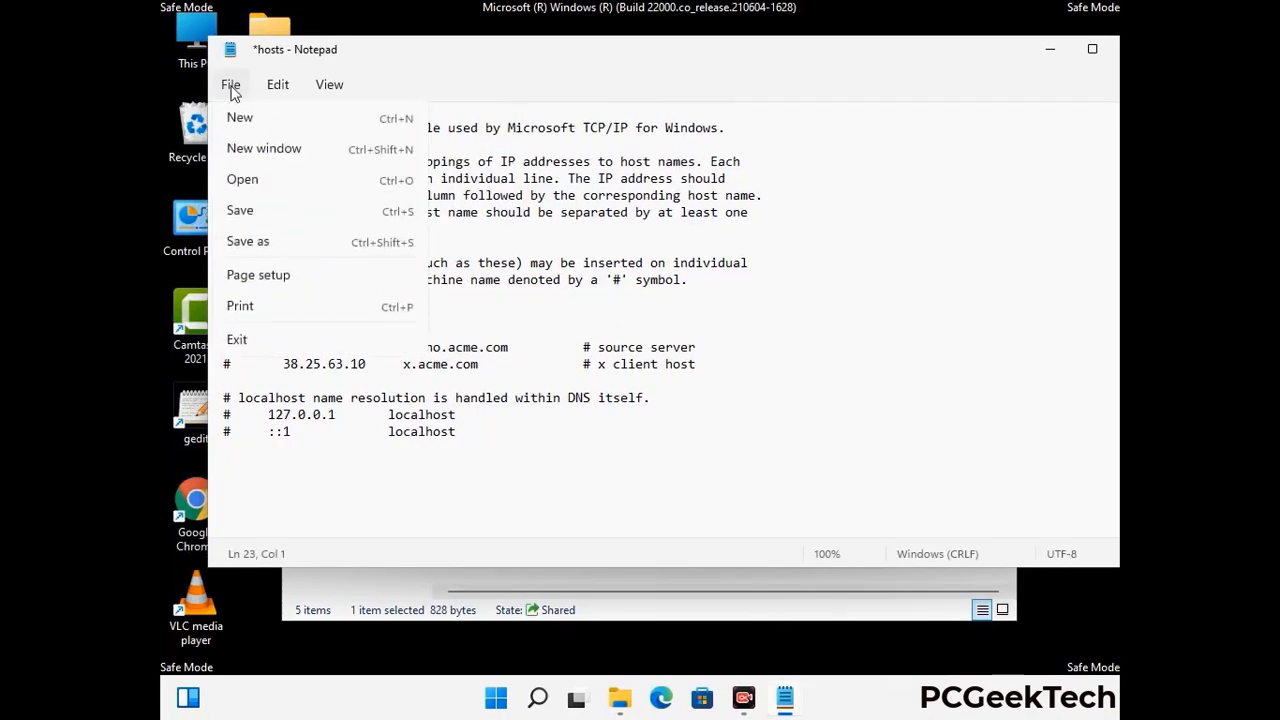
click(239, 213)
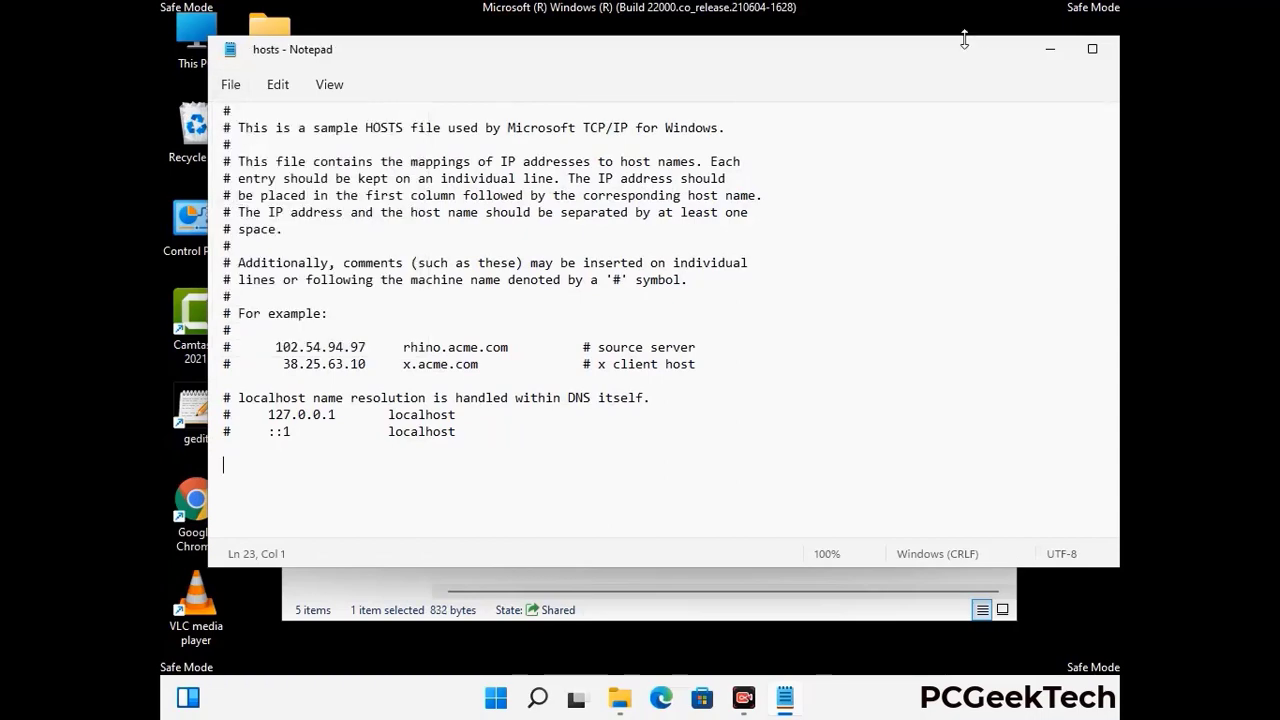
Step: Close the Notepad window with the hosts file and the etc folder window
drag(962, 54, 818, 54)
click(985, 50)
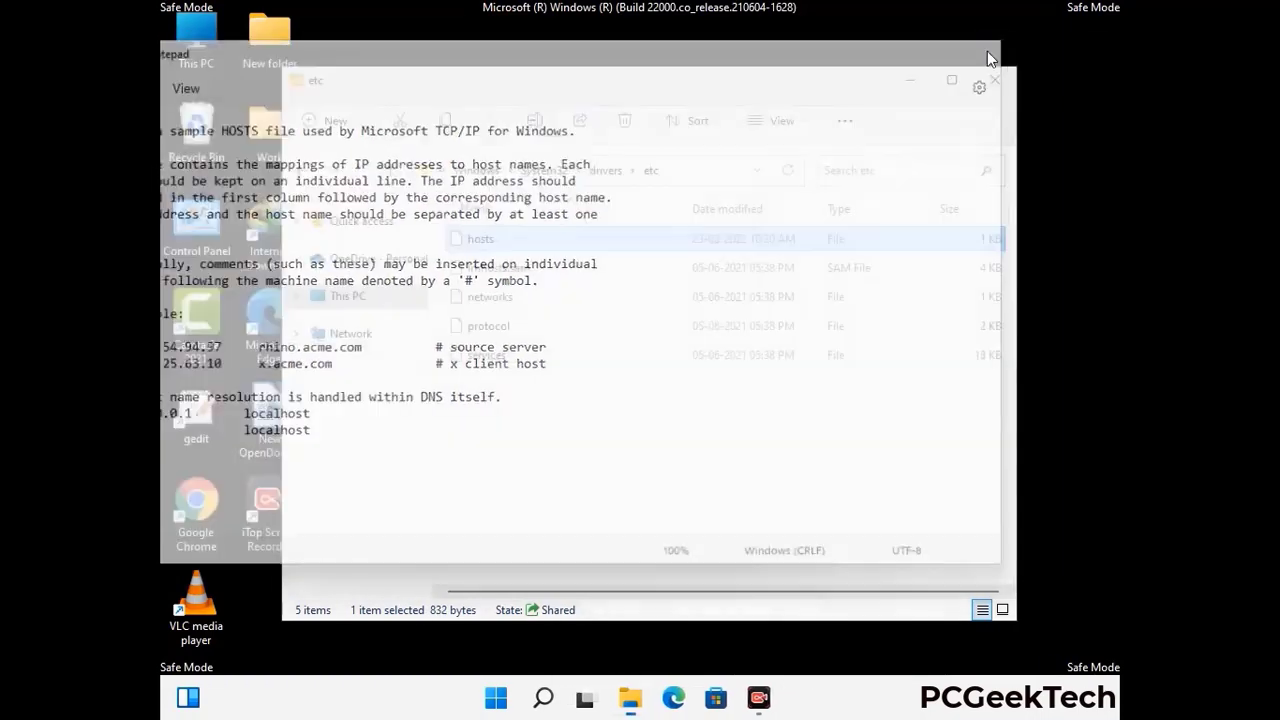
click(997, 74)
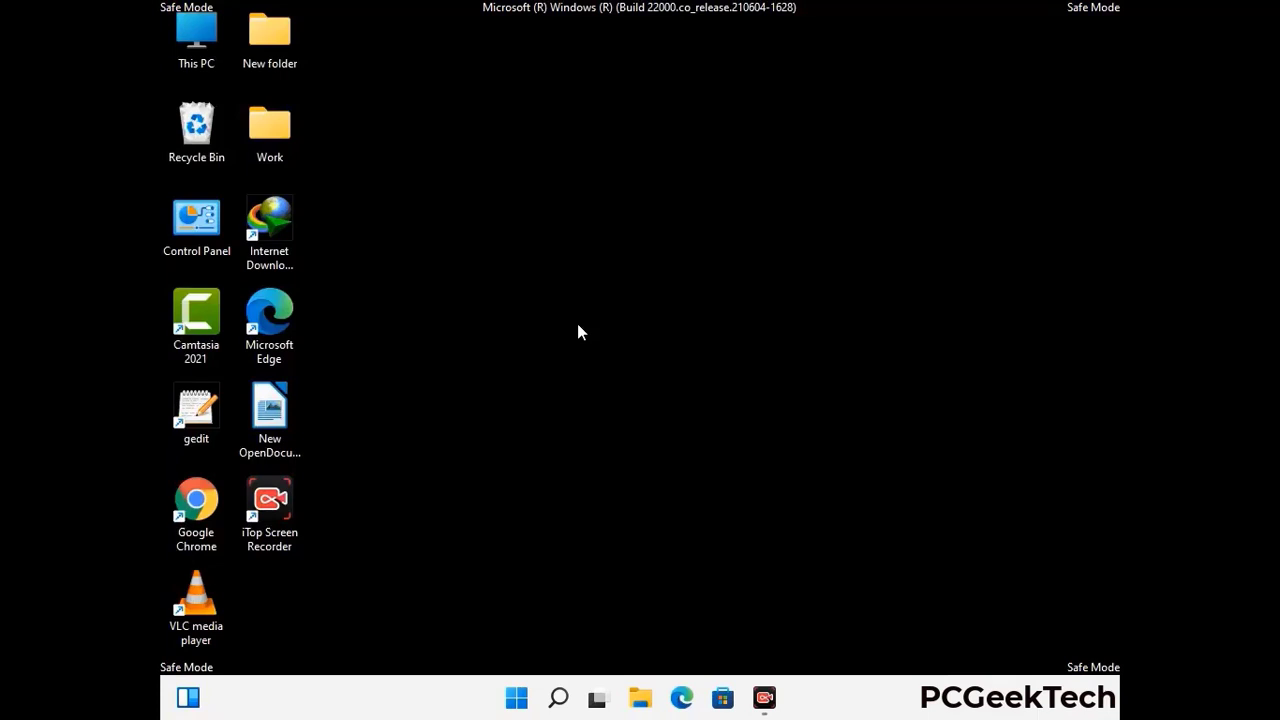
Step: Run %appdata% to open the AppData Roaming folder
key(super+r)
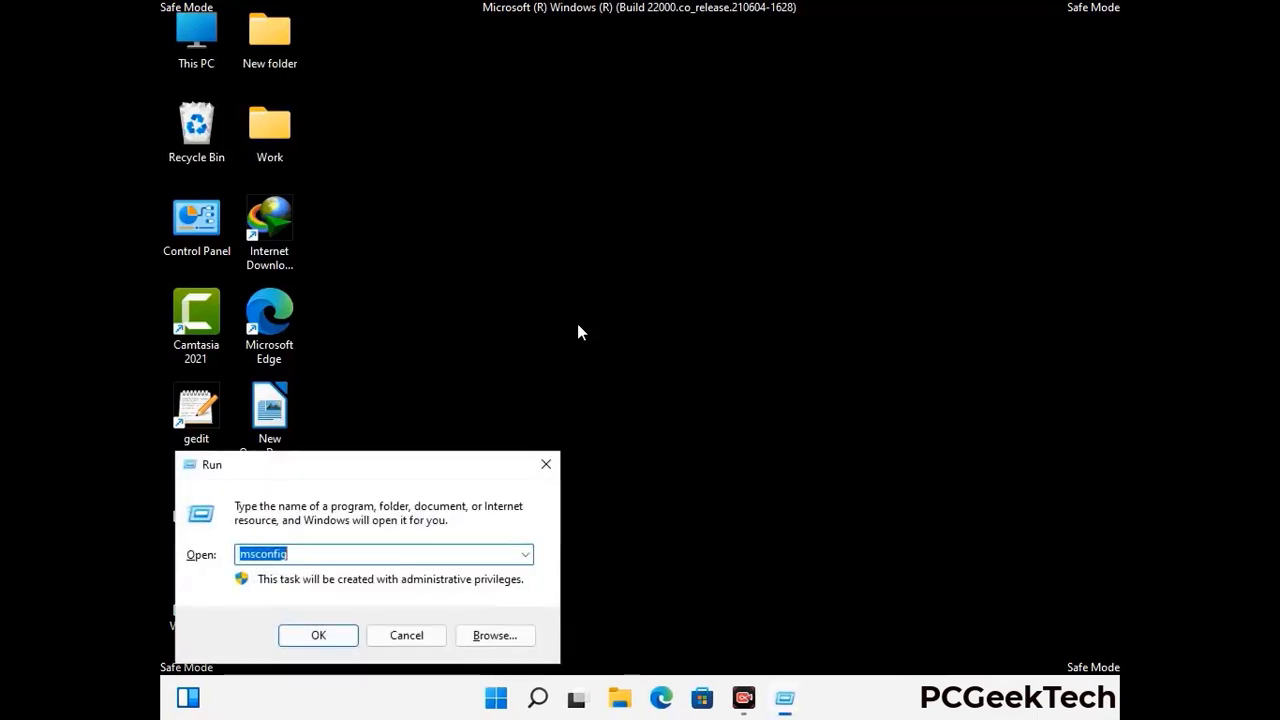
drag(367, 462, 597, 200)
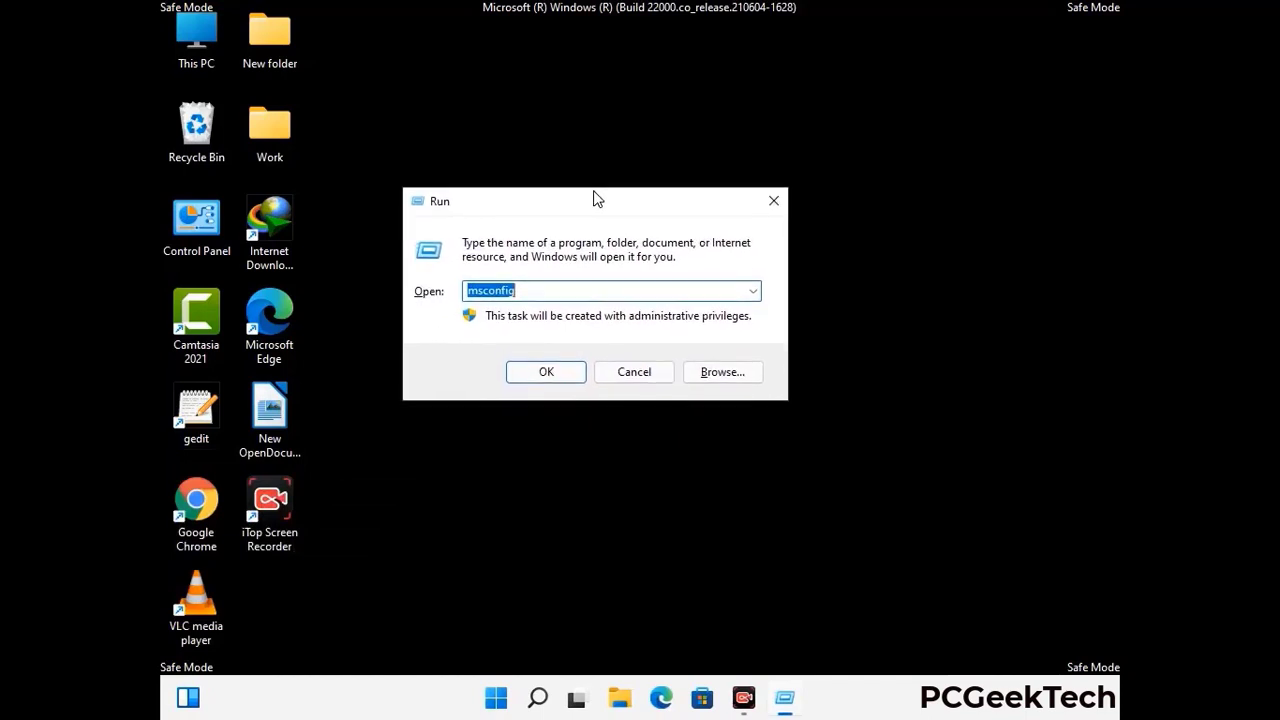
text(%)
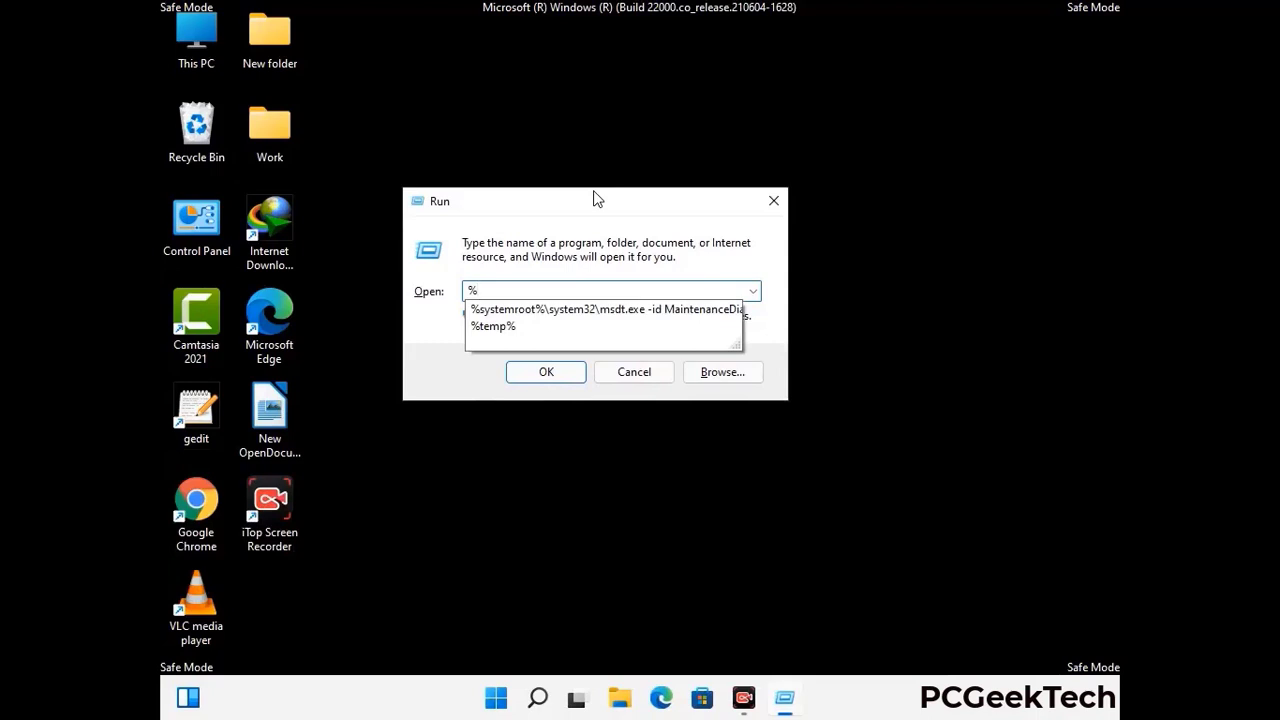
text(appdata%)
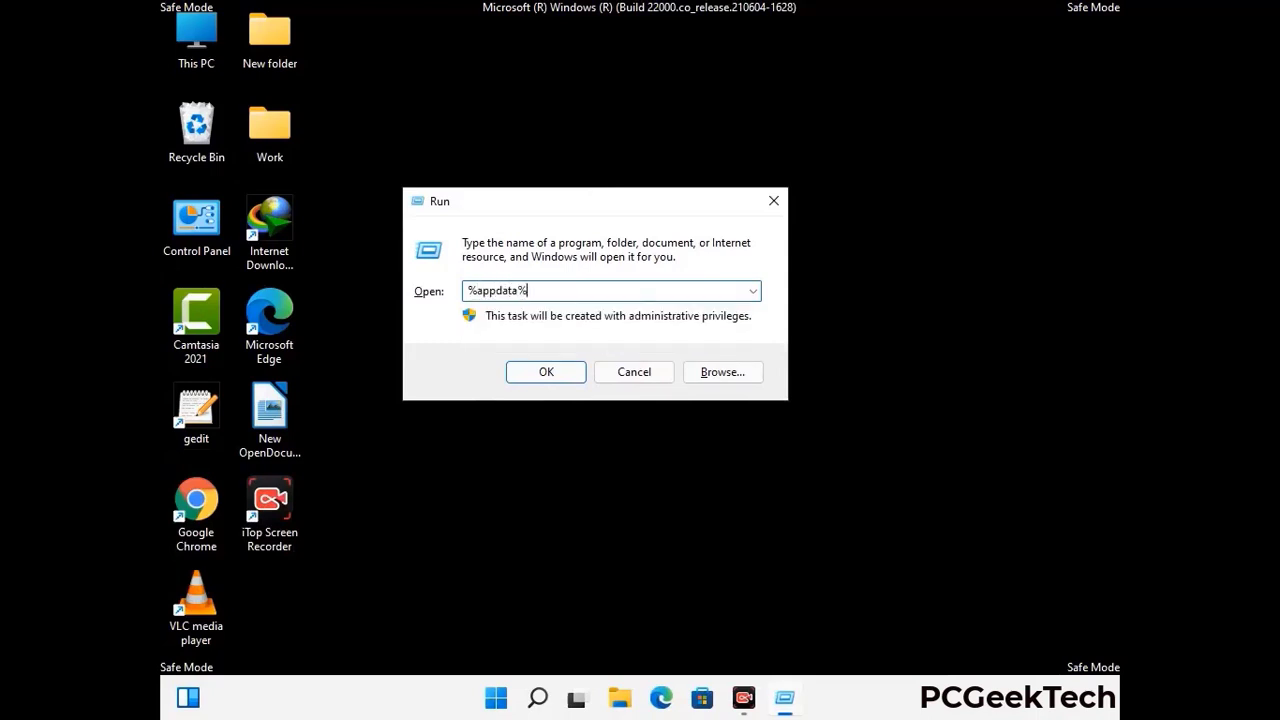
key(Return)
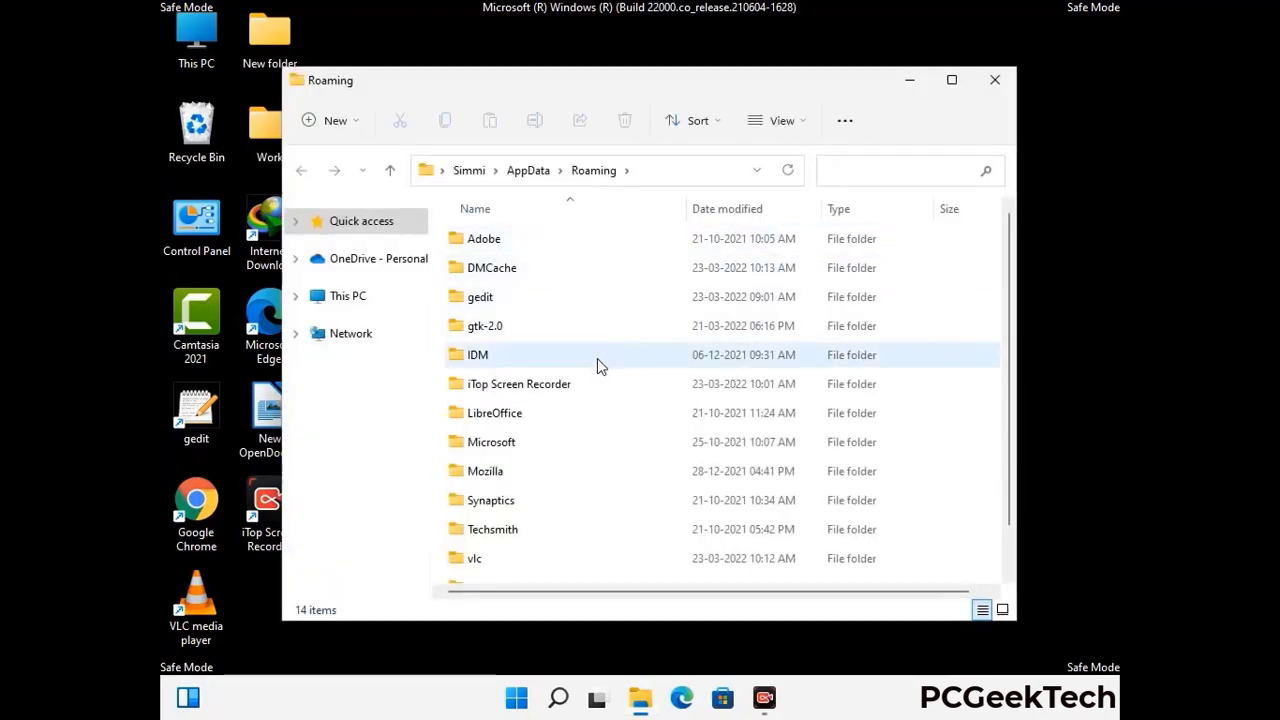
Step: Delete the Zoom folder from the AppData Roaming folder and close the folder window
scroll(600, 365, down, 1)
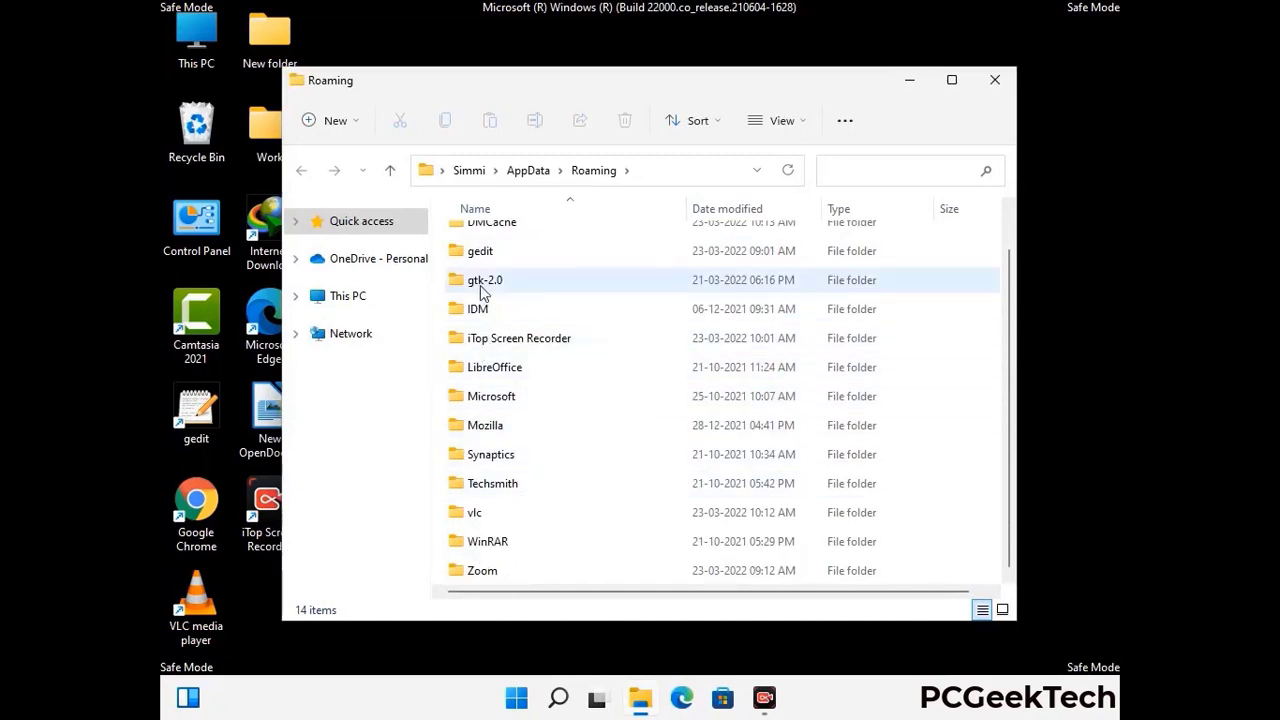
scroll(490, 300, up, 1)
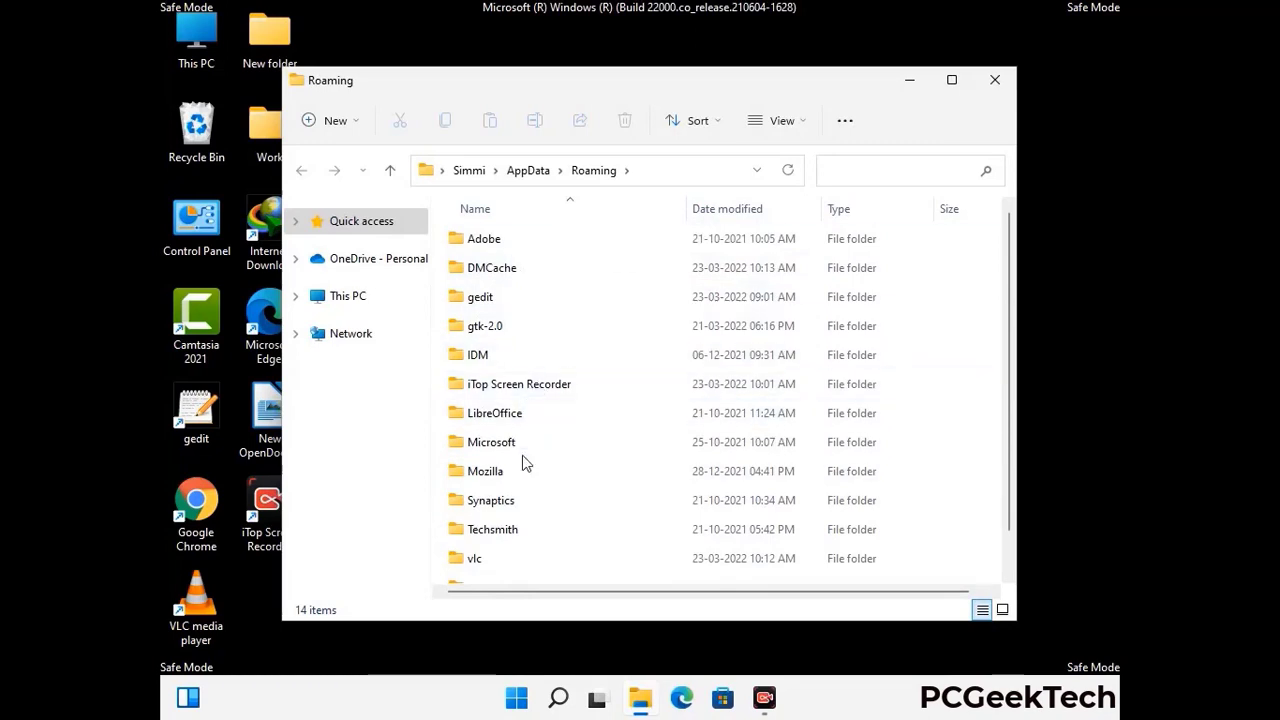
scroll(520, 463, down, 1)
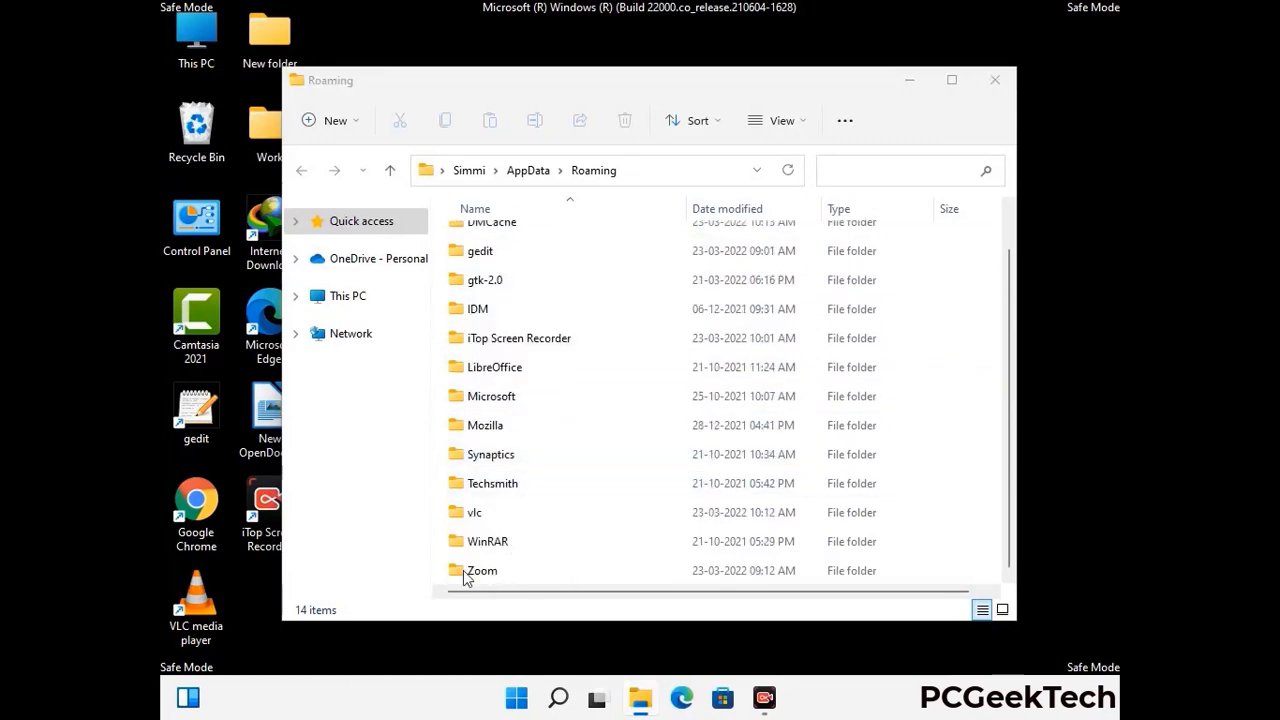
click(716, 564)
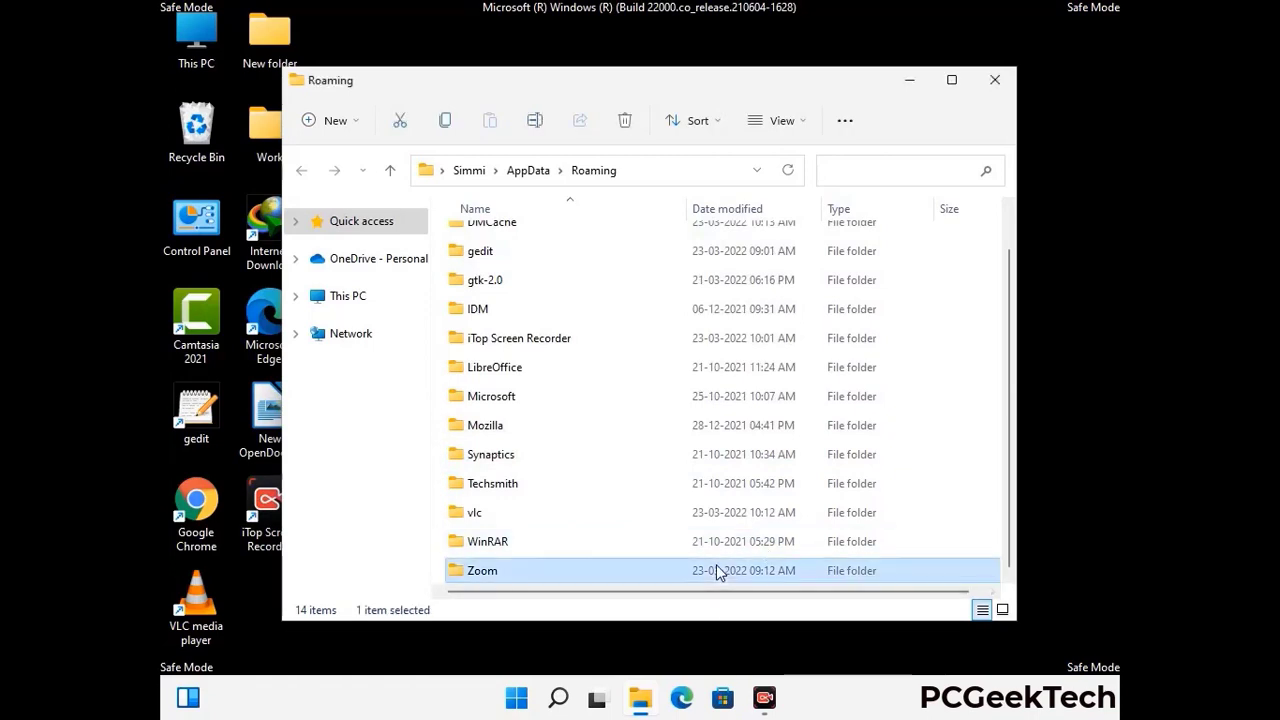
click(625, 121)
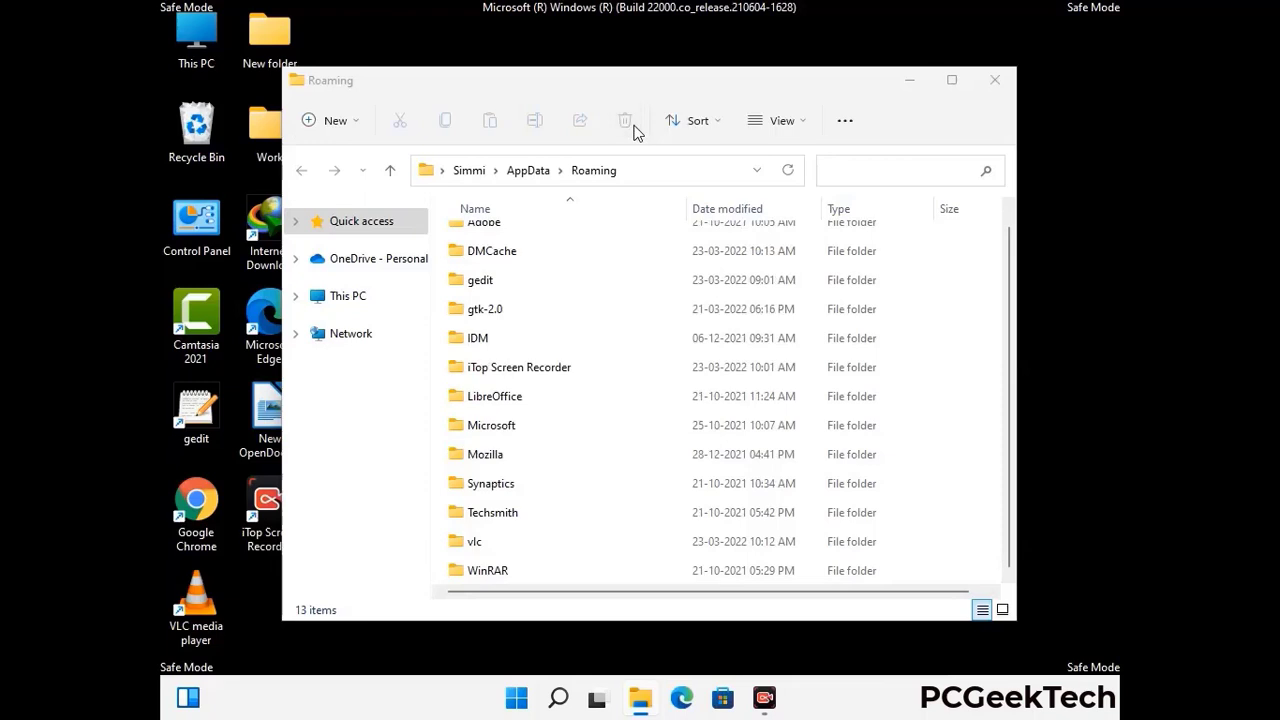
click(994, 82)
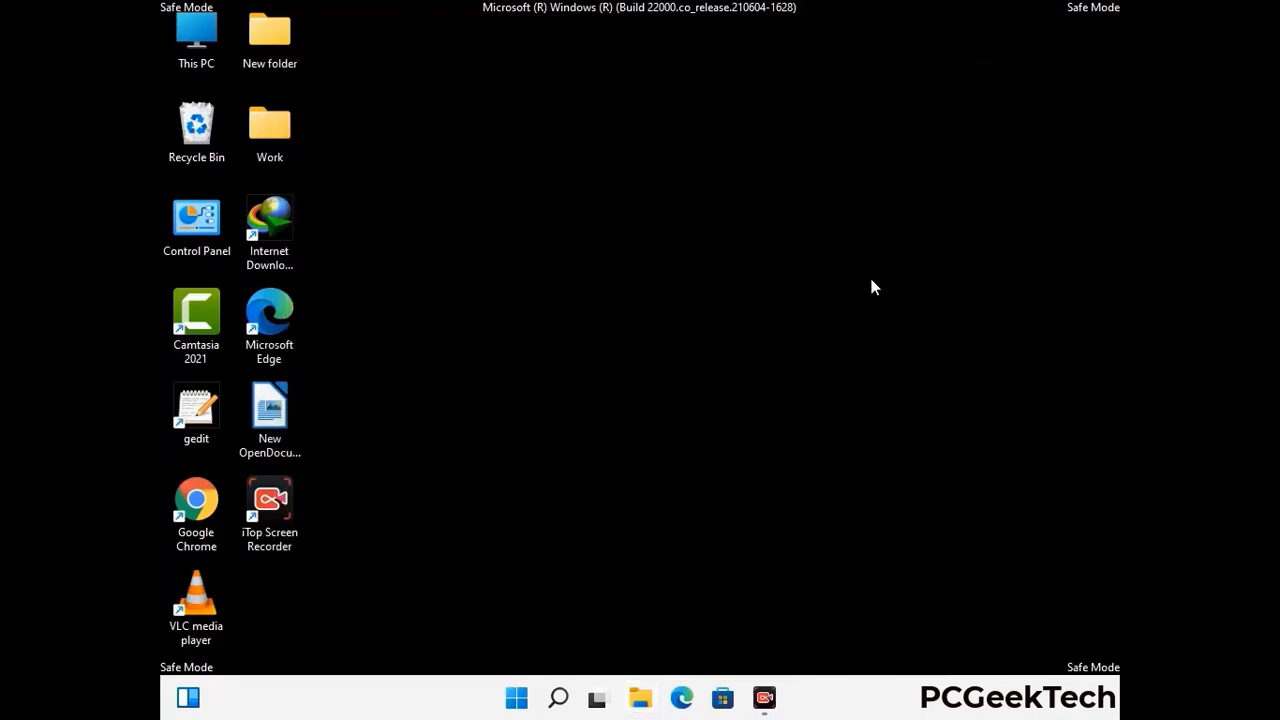
Step: Run %LocalAppData% to open the AppData Local folder
key(super+r)
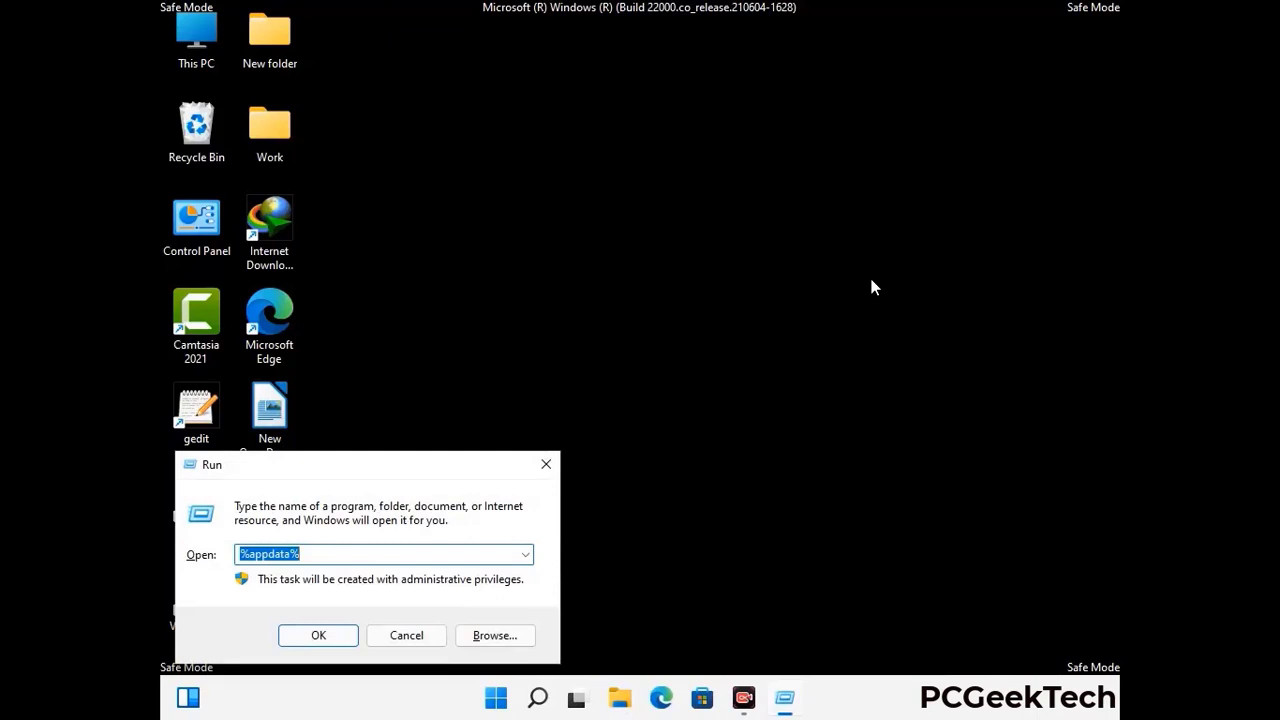
drag(402, 477, 671, 253)
text(%Local)
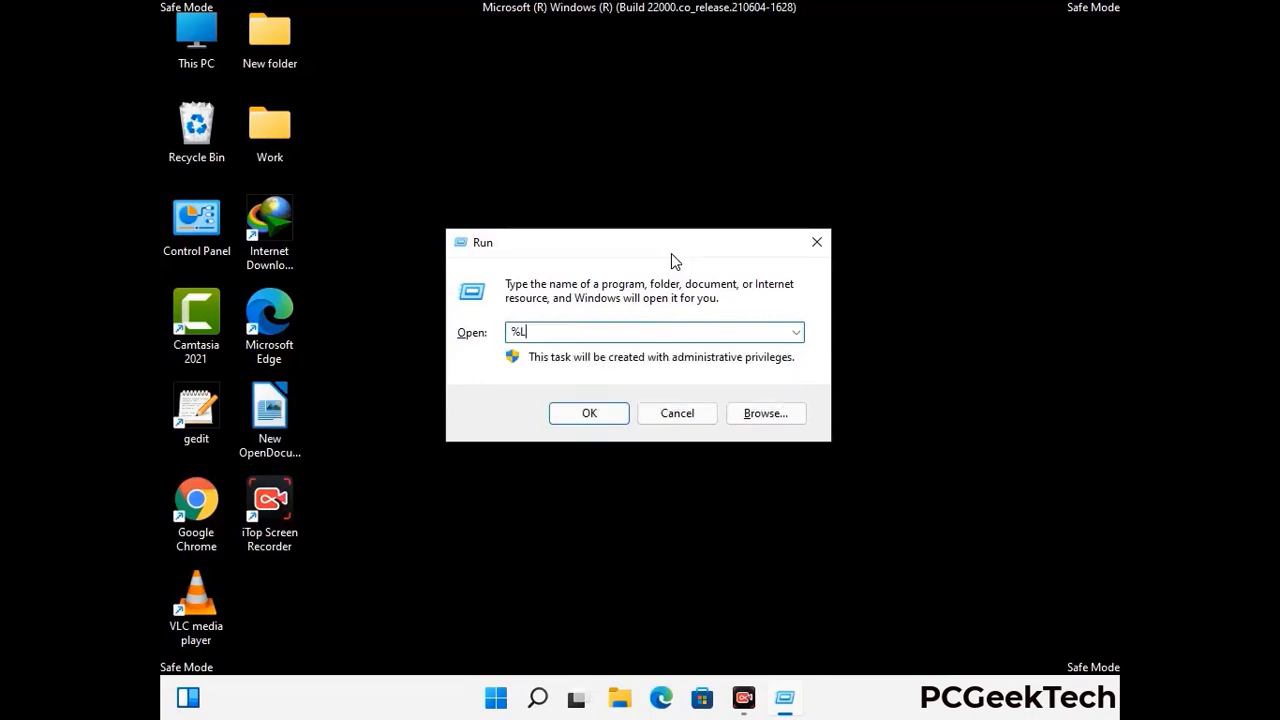
text(App)
key(Return)
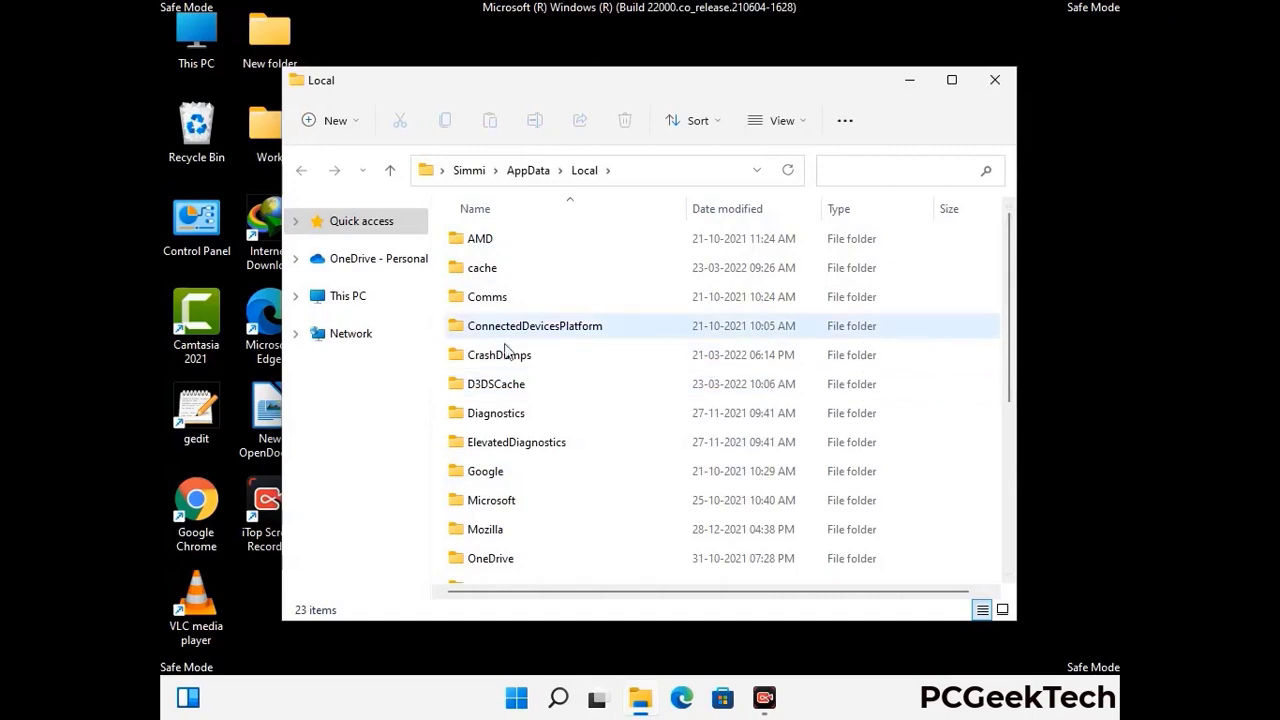
Step: Delete the Mozilla folder from the AppData Local folder and close the folder window
scroll(530, 400, down, 1)
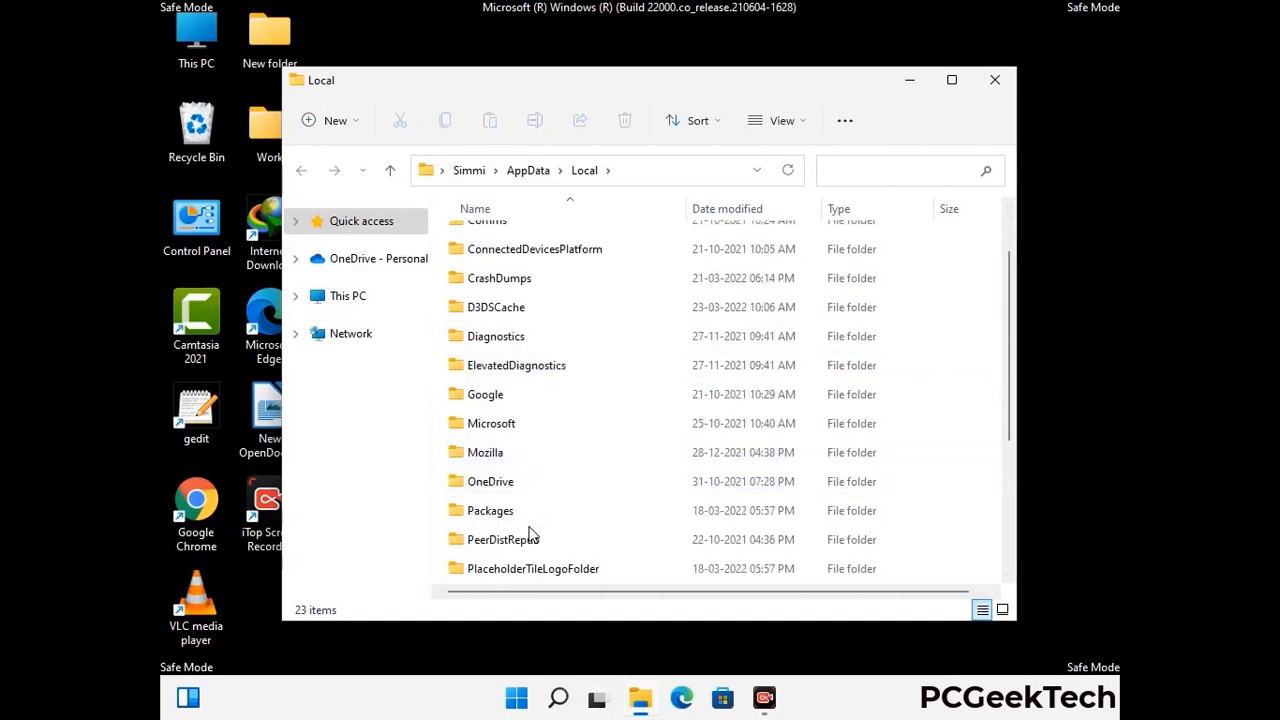
click(500, 458)
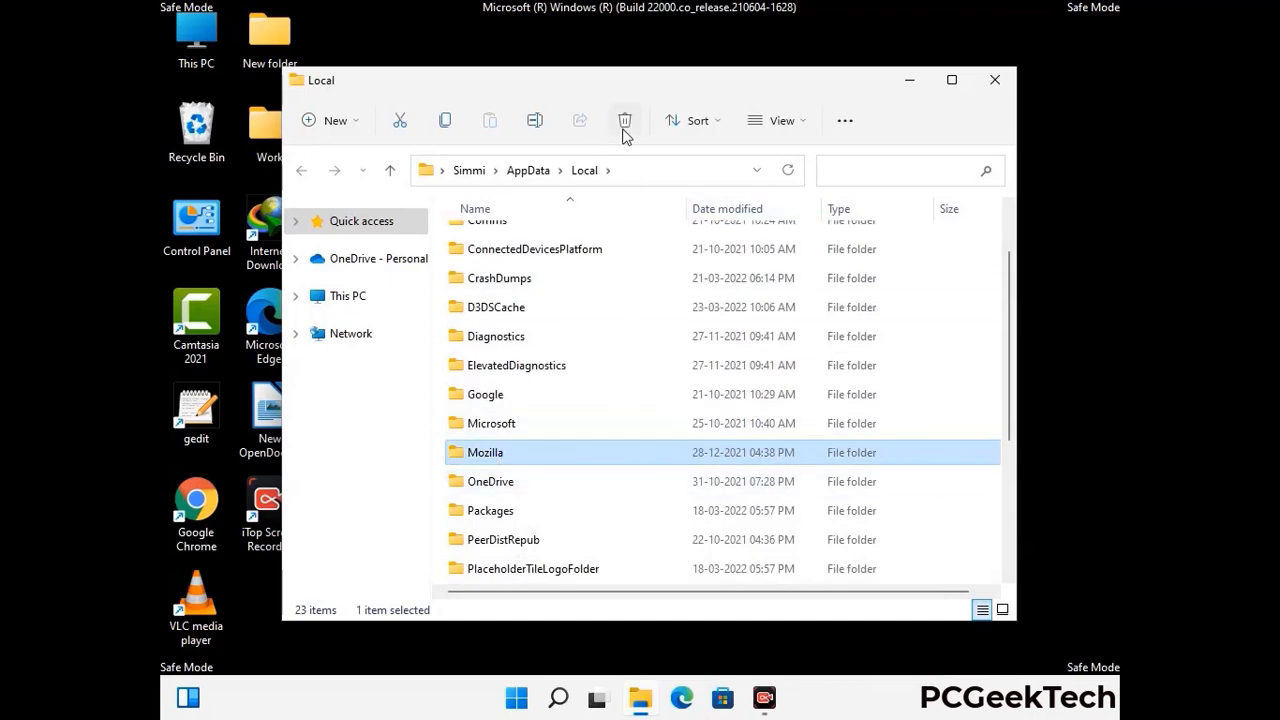
key(Tab)
click(624, 121)
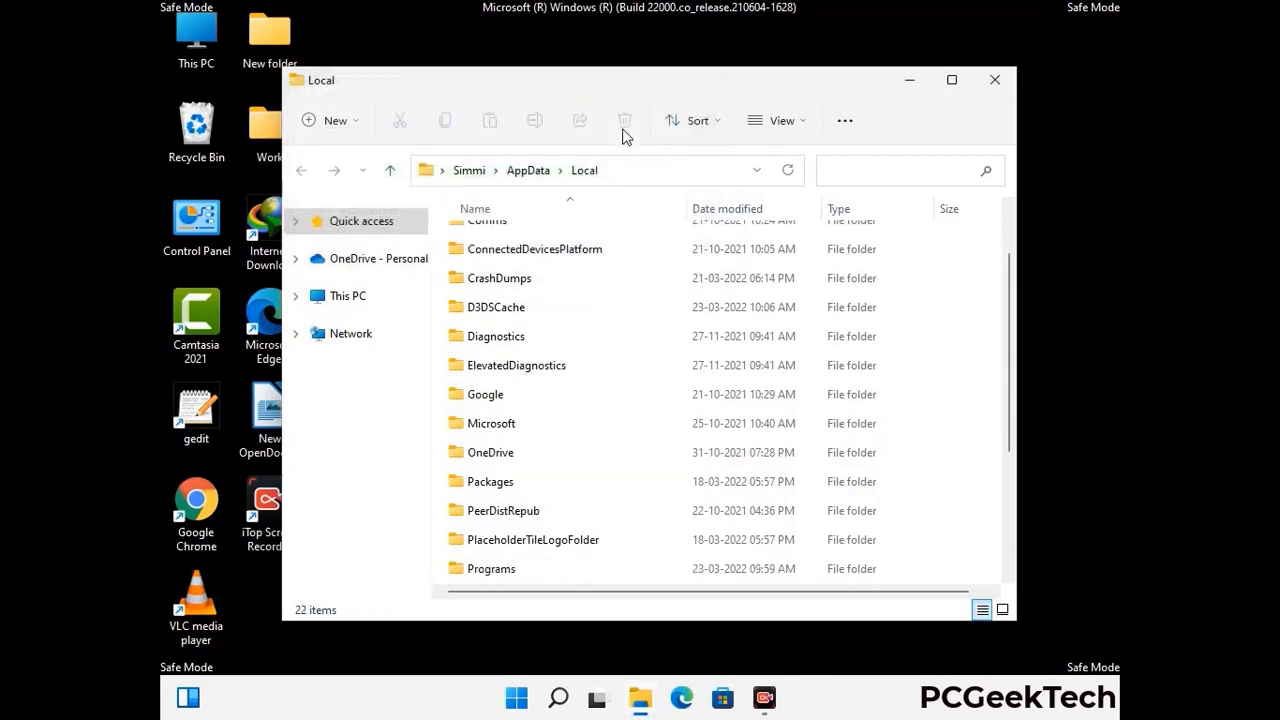
click(995, 88)
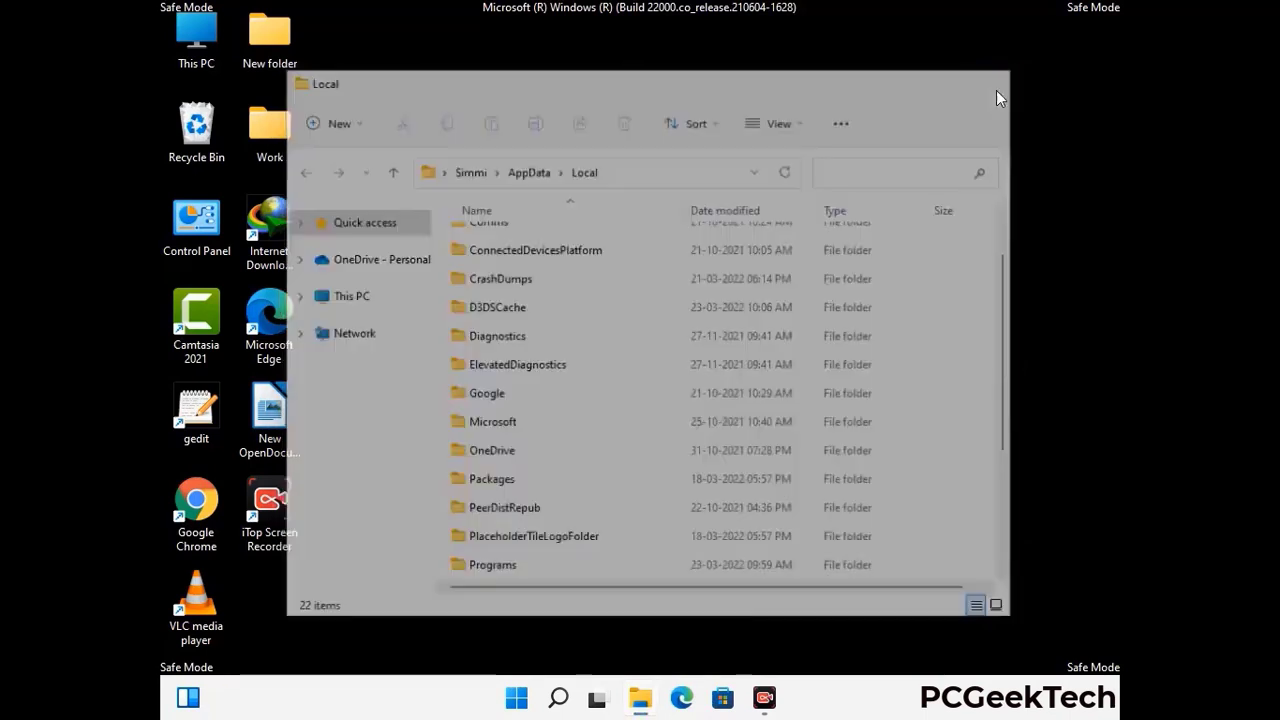
Step: Run %ProgramData% to open the ProgramData folder
key(super+r)
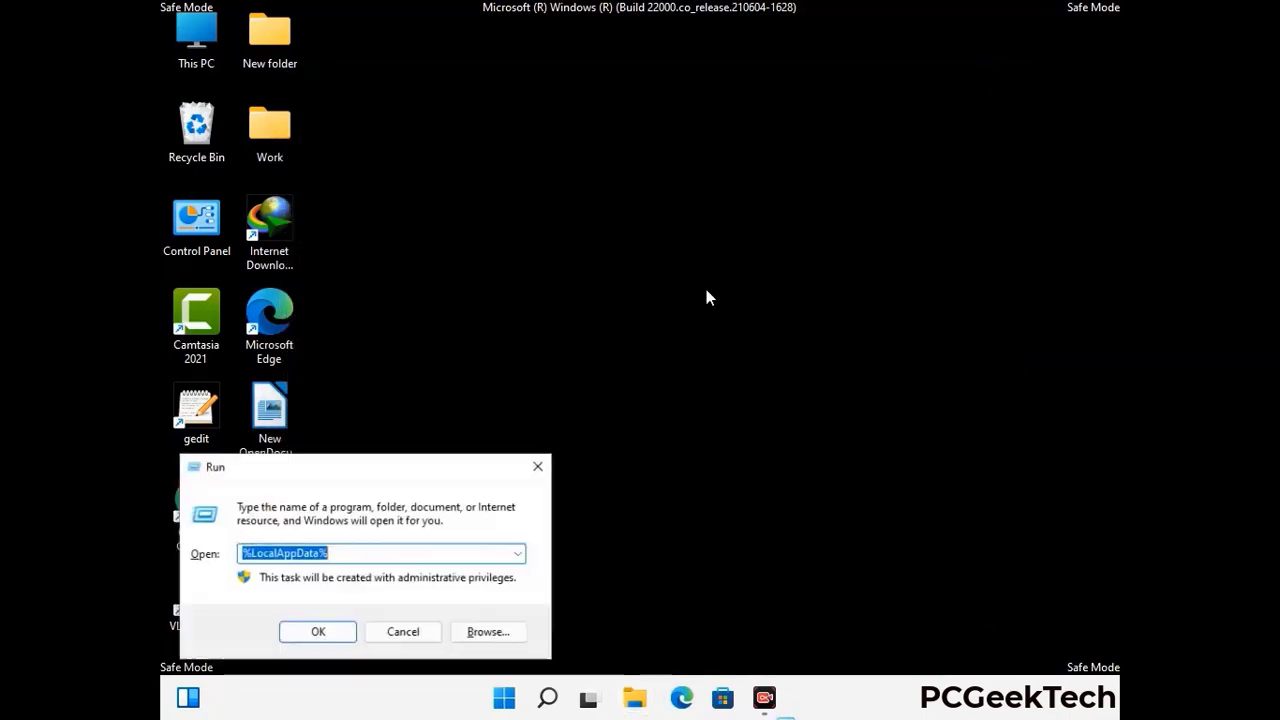
drag(326, 479, 587, 267)
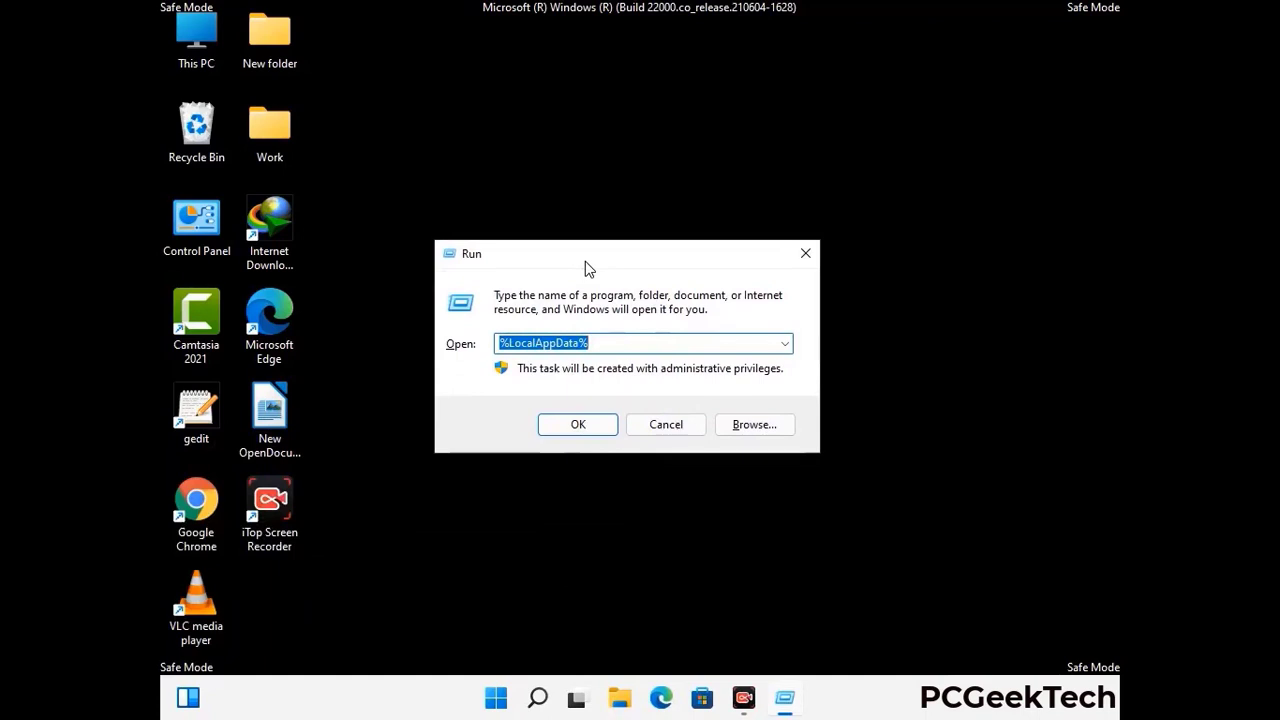
text(%)
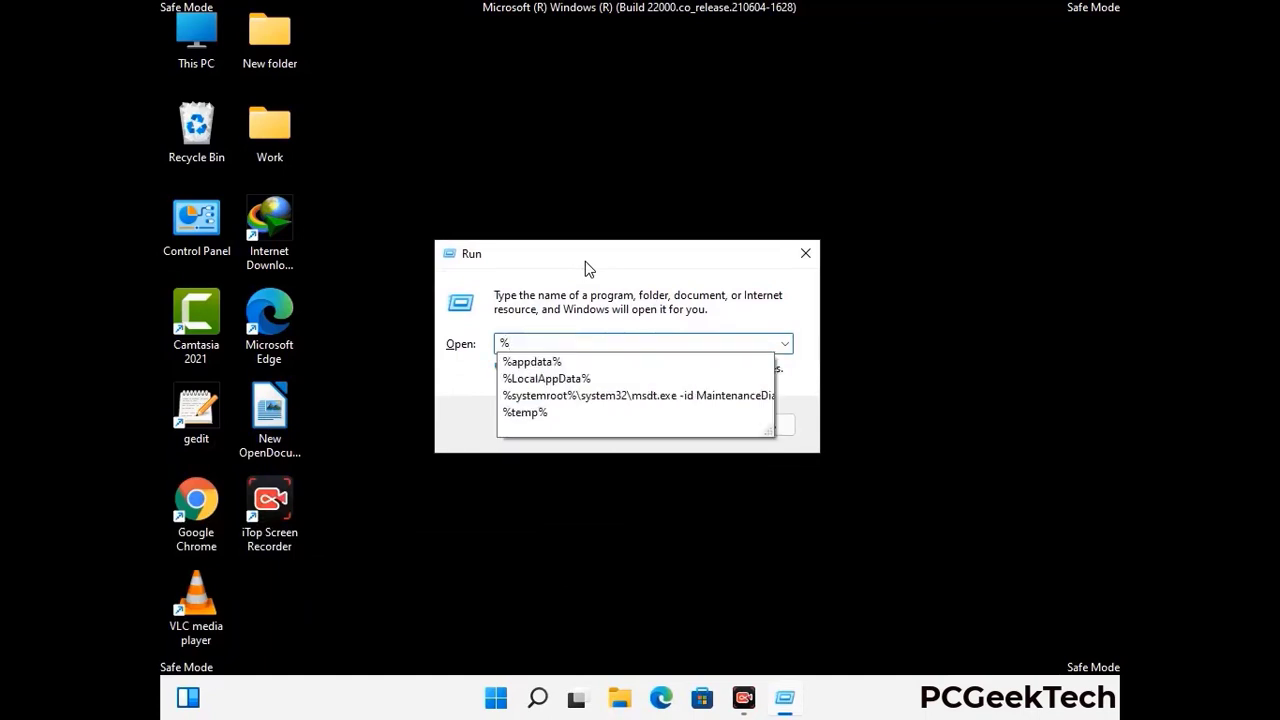
text(ProgramData%)
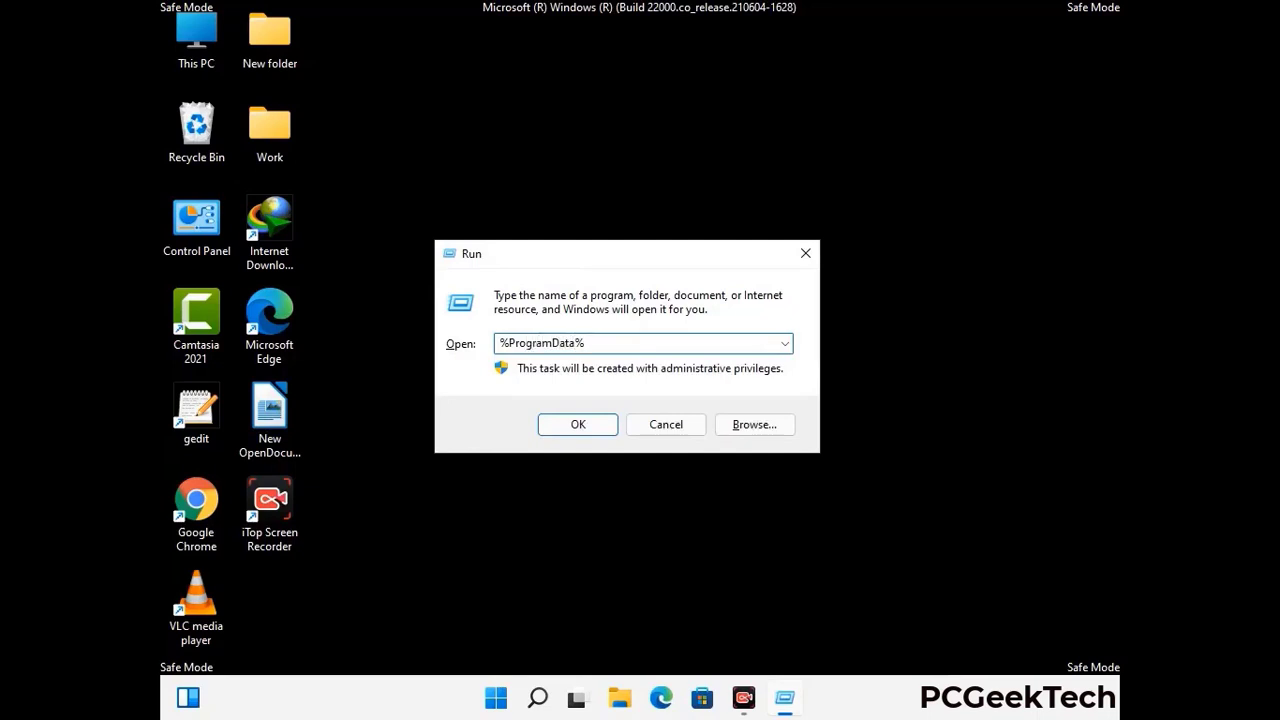
key(Return)
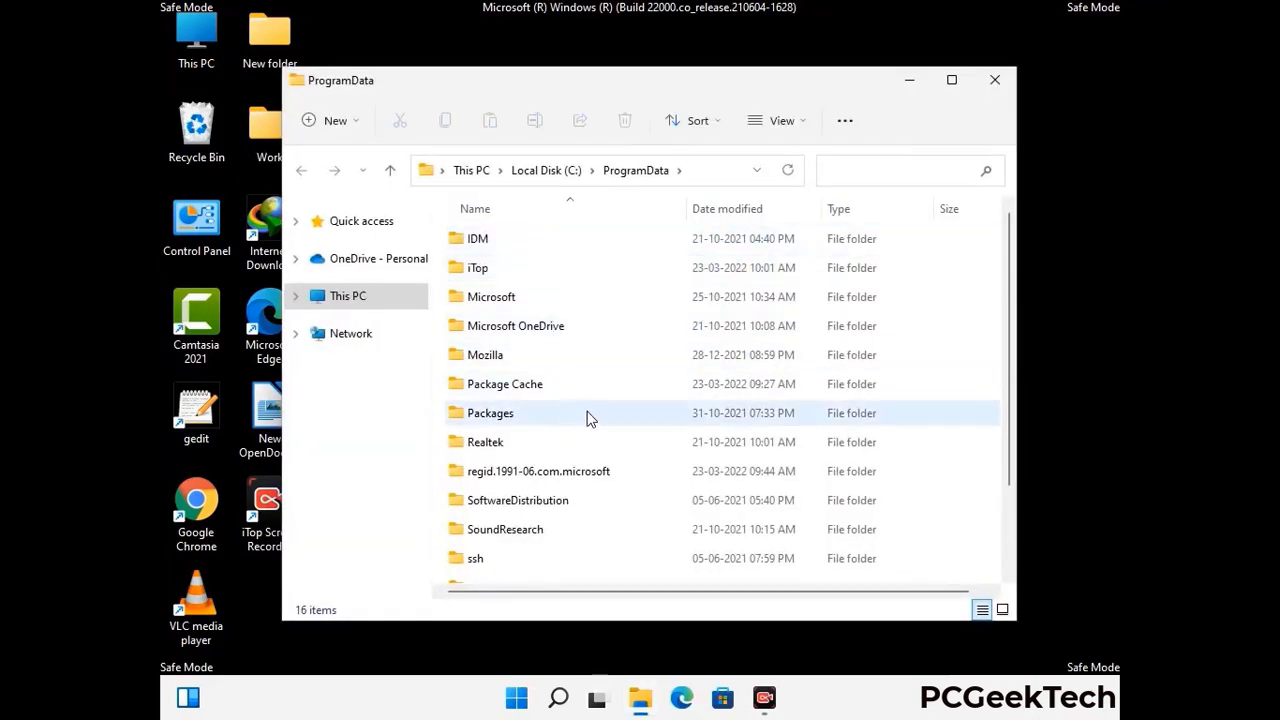
Step: Delete the Mozilla folder from the ProgramData folder and close the folder window
scroll(588, 423, down, 1)
scroll(586, 440, down, 1)
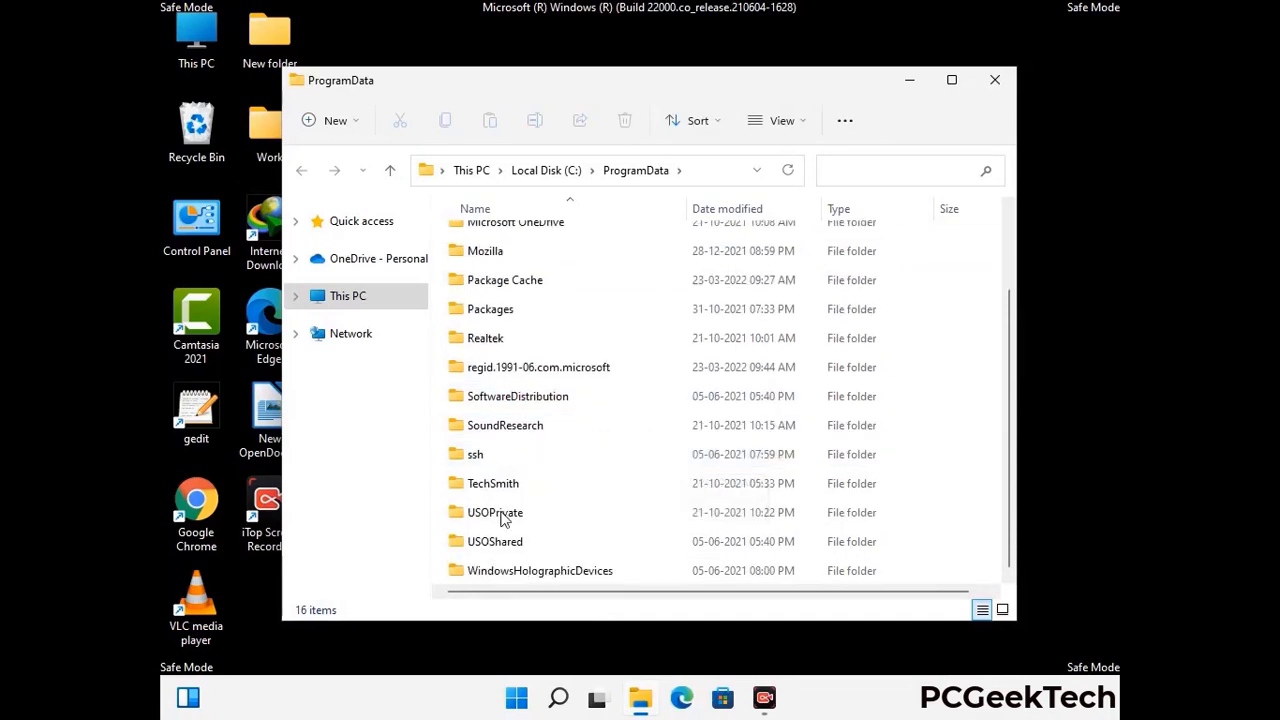
click(497, 251)
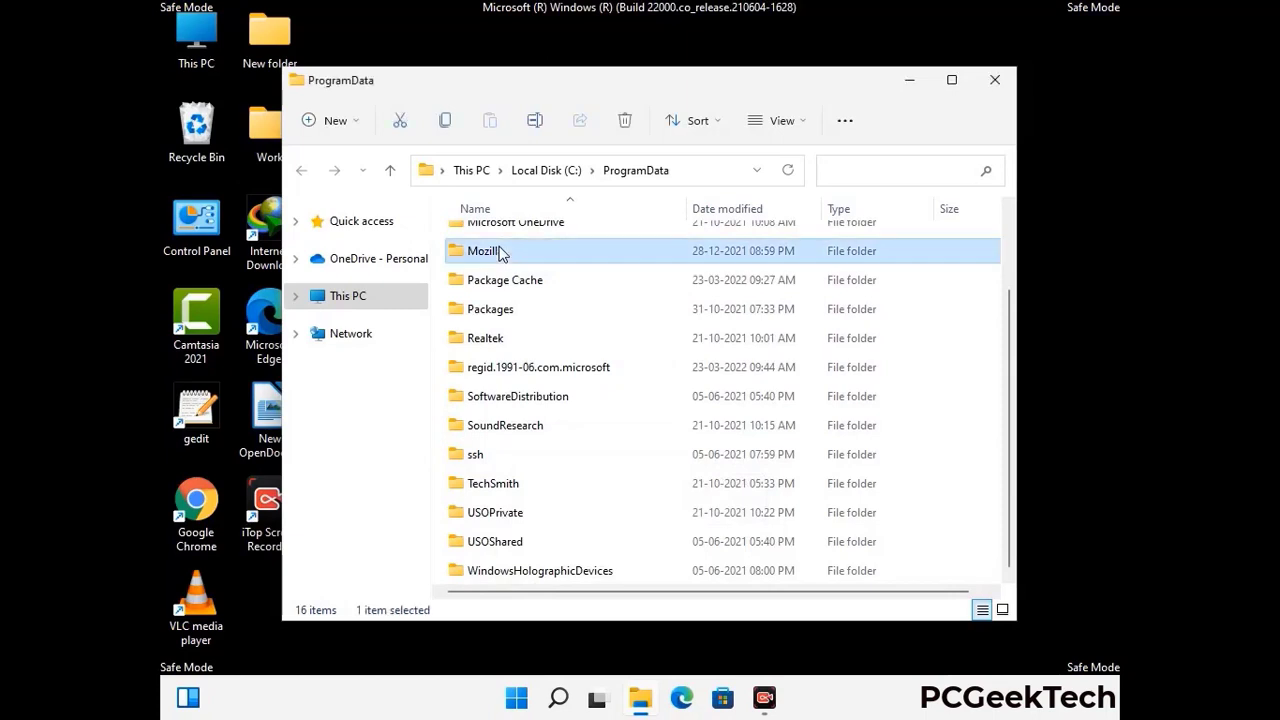
click(630, 122)
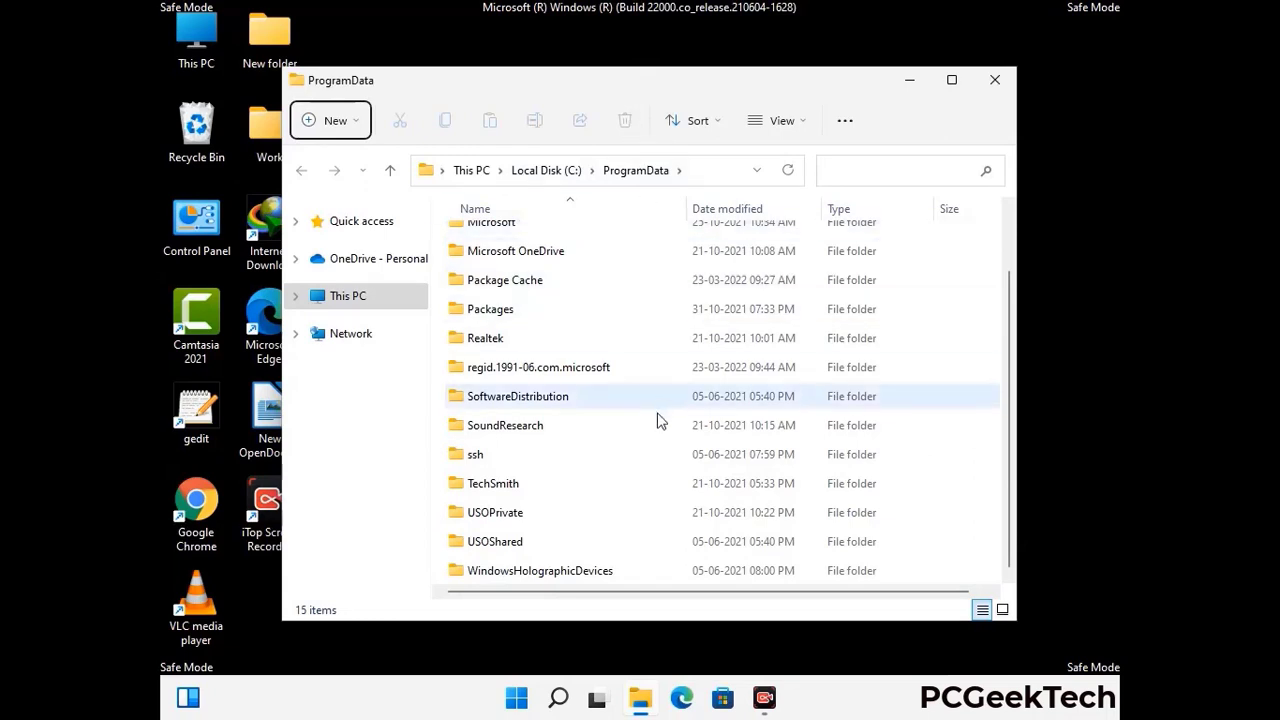
scroll(657, 420, up, 1)
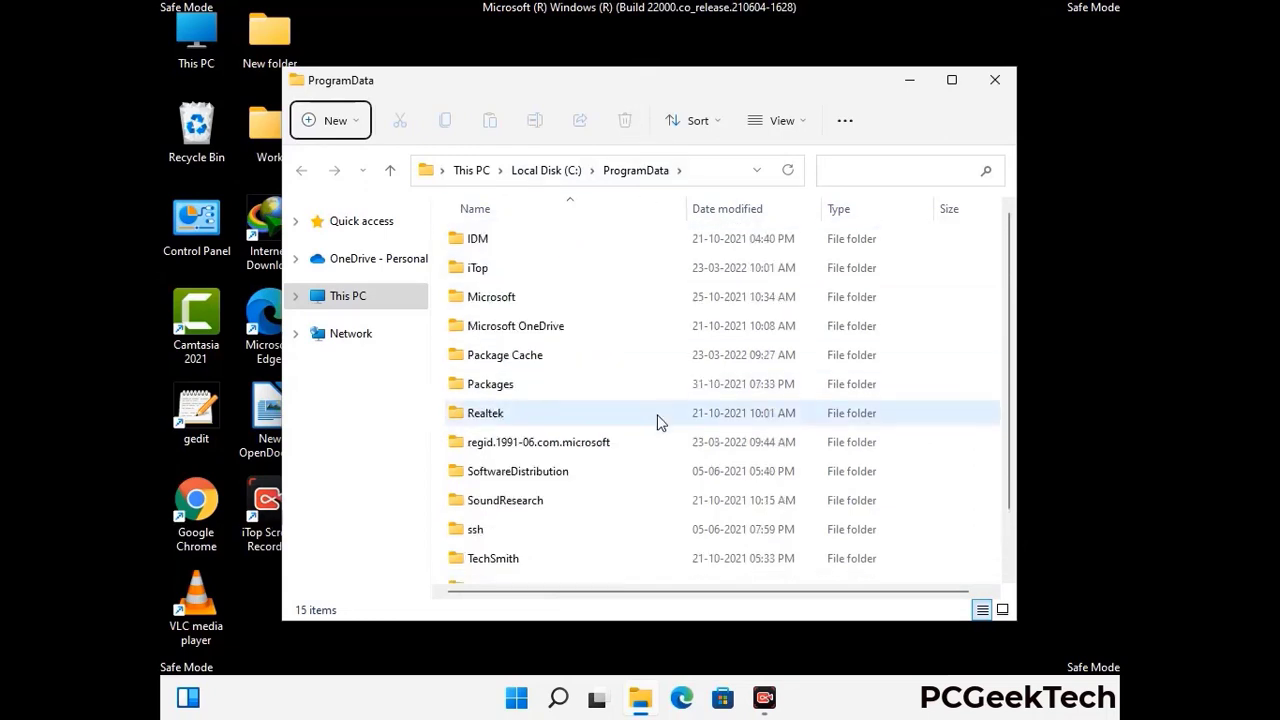
click(1002, 79)
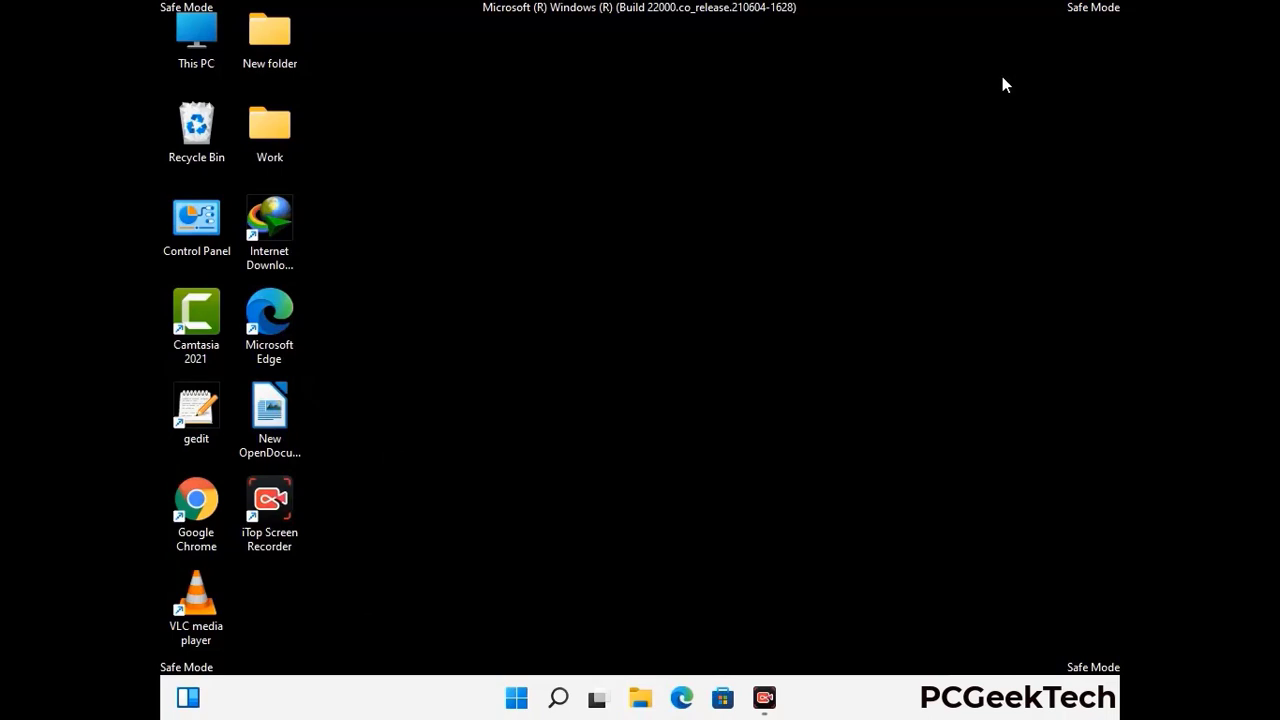
Step: Run %WinDir% to open the Windows folder
key(super+r)
drag(417, 466, 668, 259)
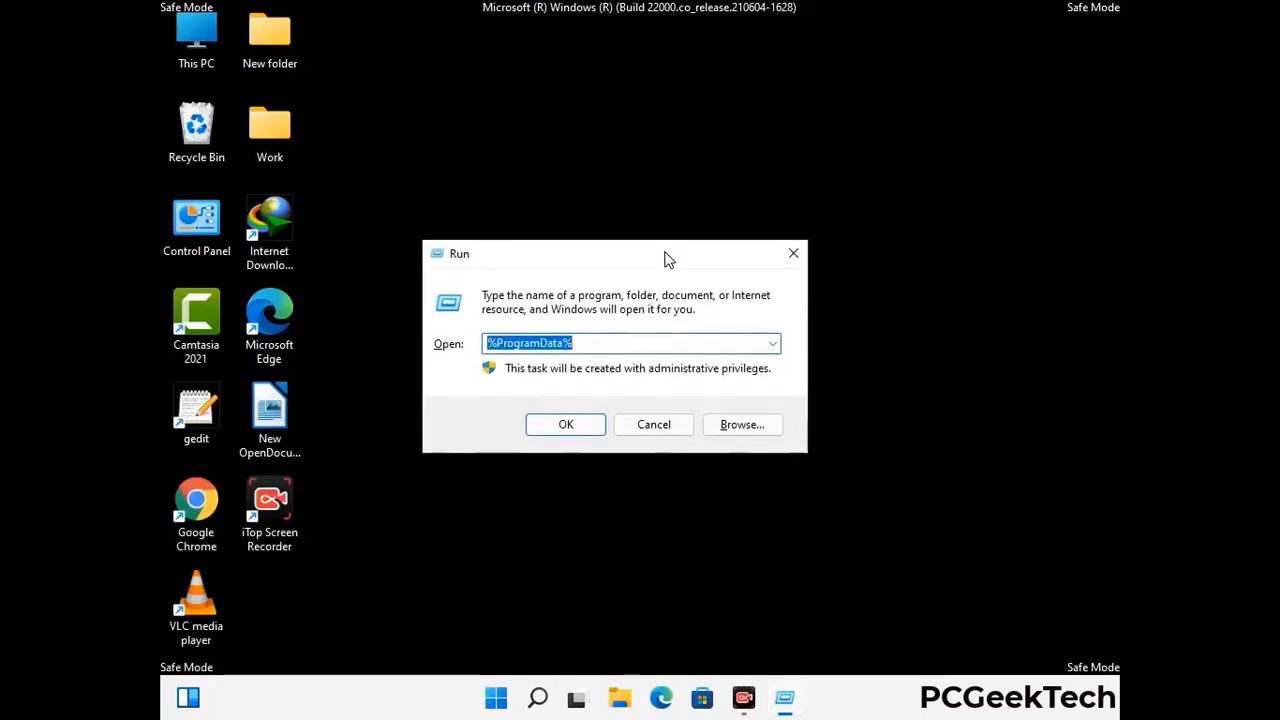
text(%Wi)
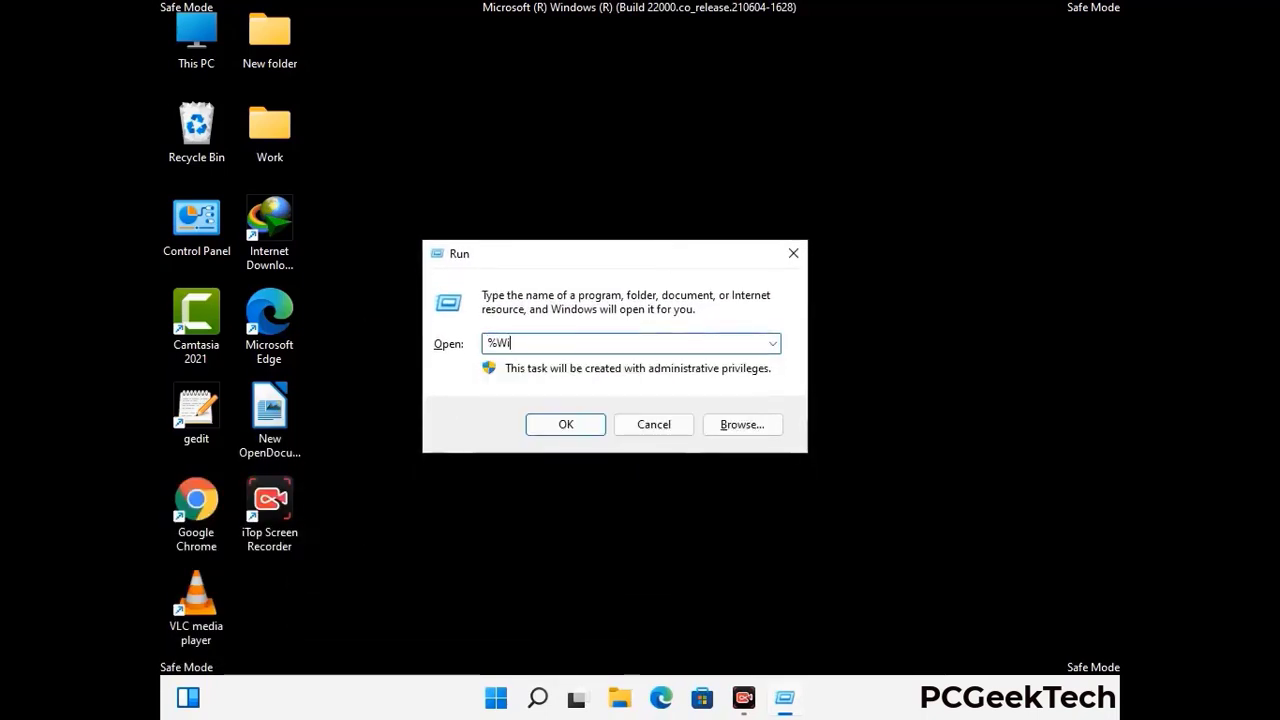
text(nDir%)
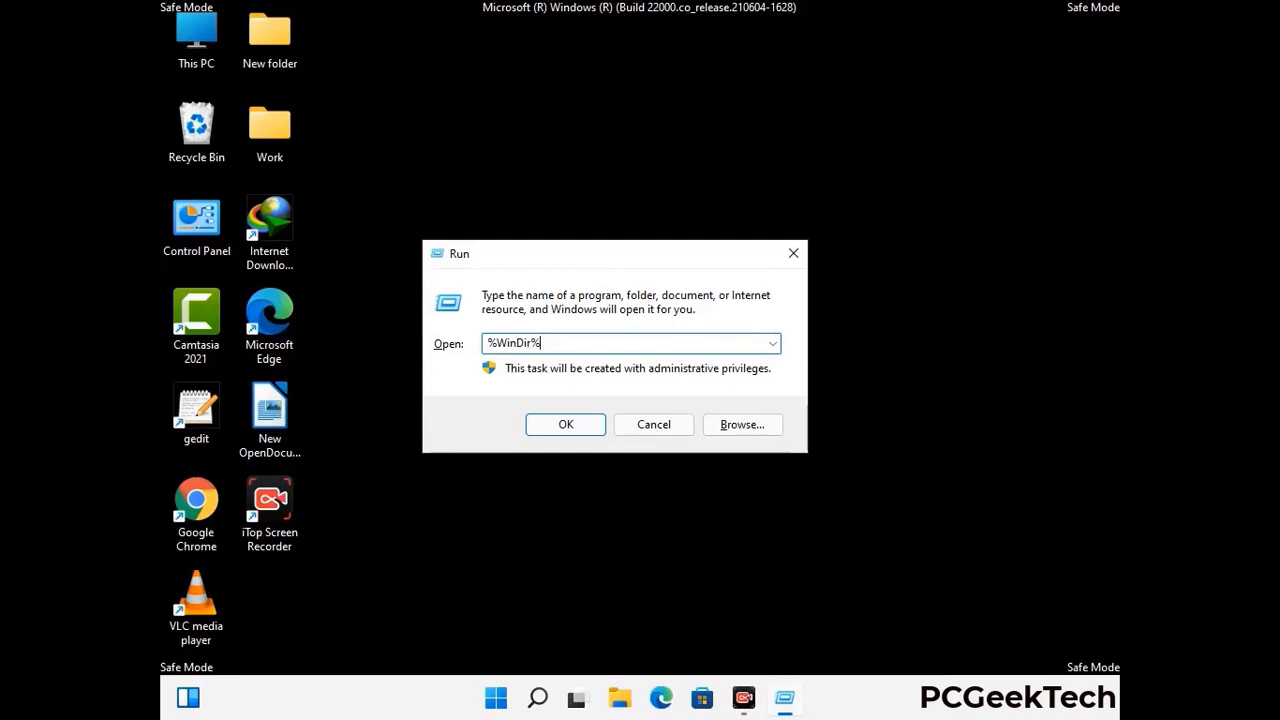
key(Return)
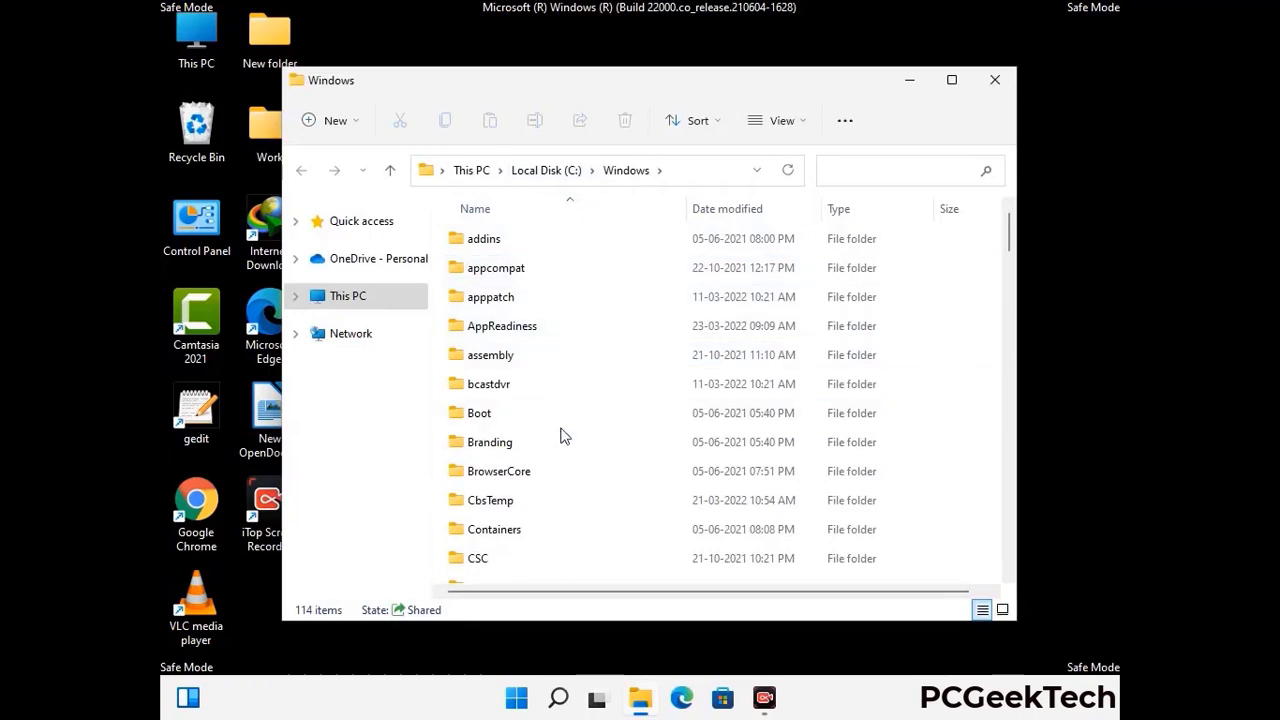
Step: Look through the folders and files in the Windows folder for suspicious items
scroll(563, 438, down, 1)
scroll(563, 443, down, 3)
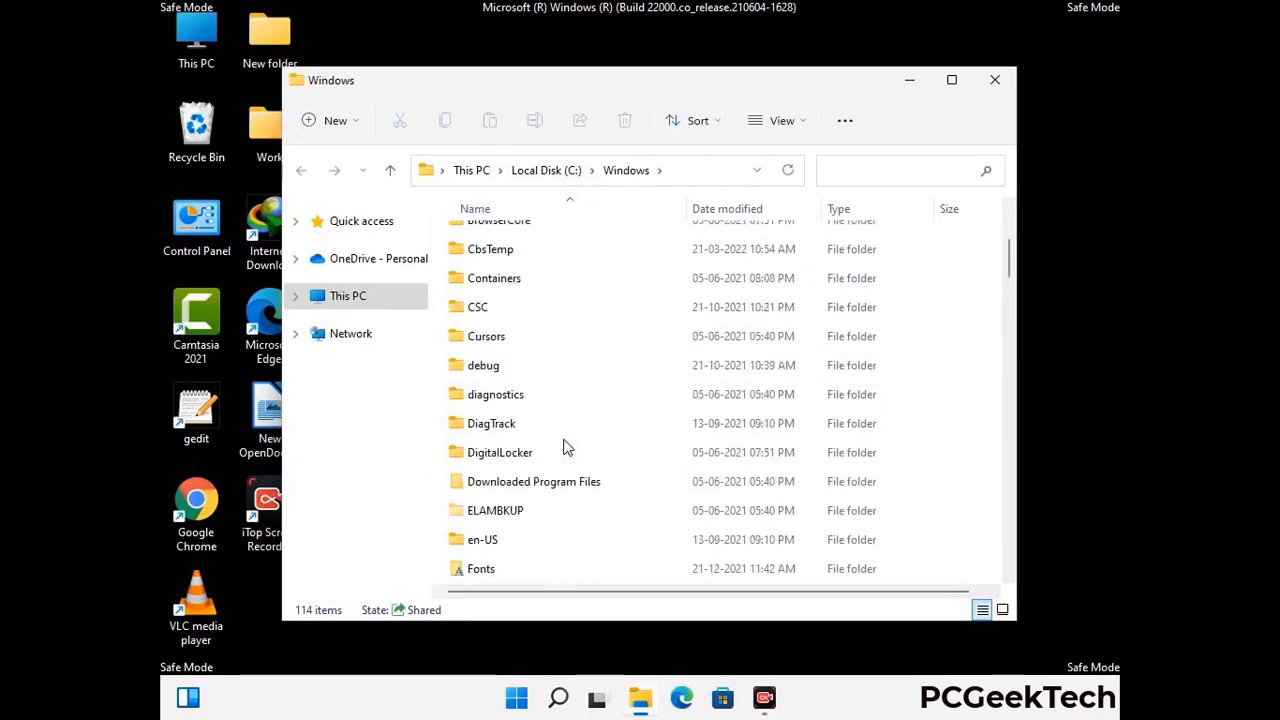
scroll(563, 450, down, 5)
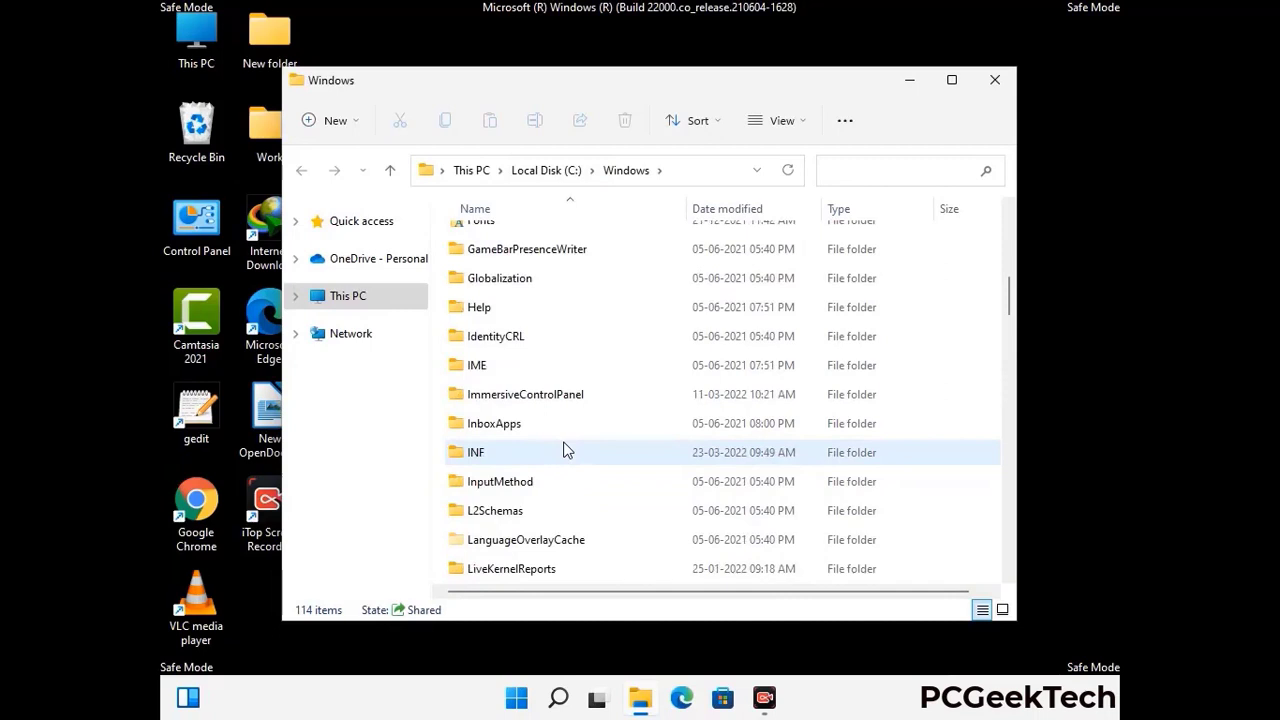
scroll(563, 451, down, 4)
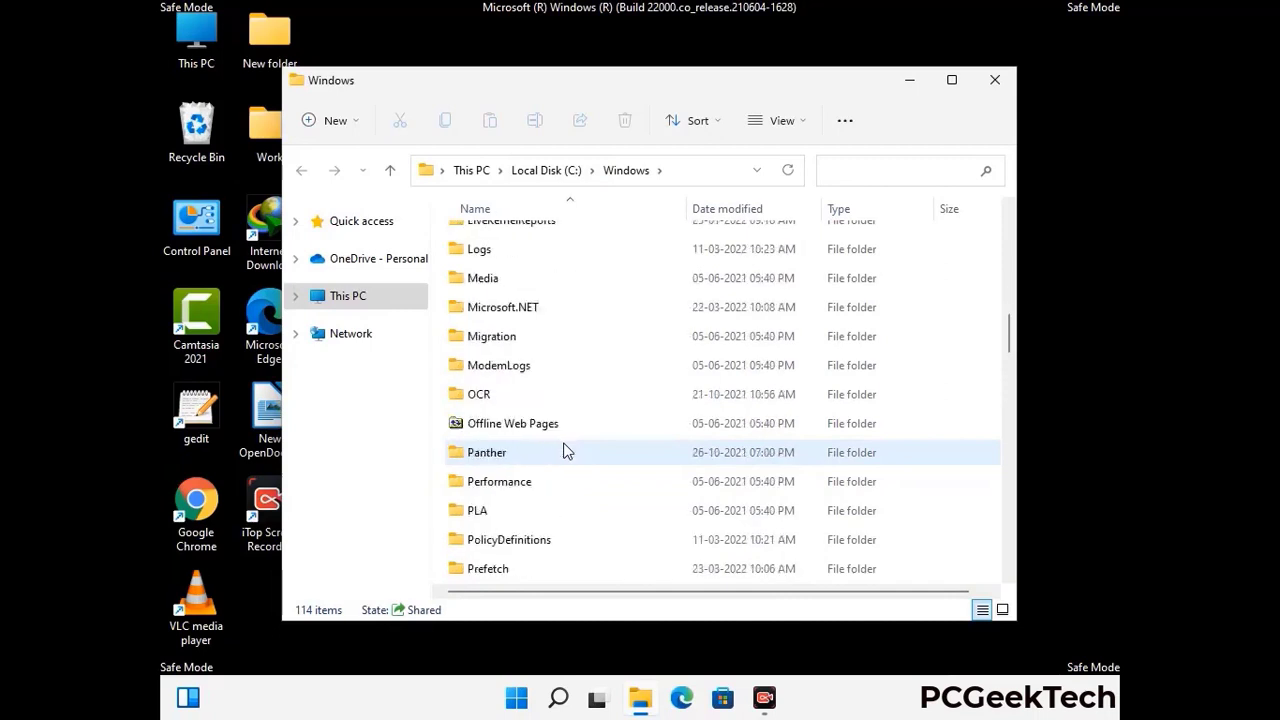
scroll(563, 452, down, 6)
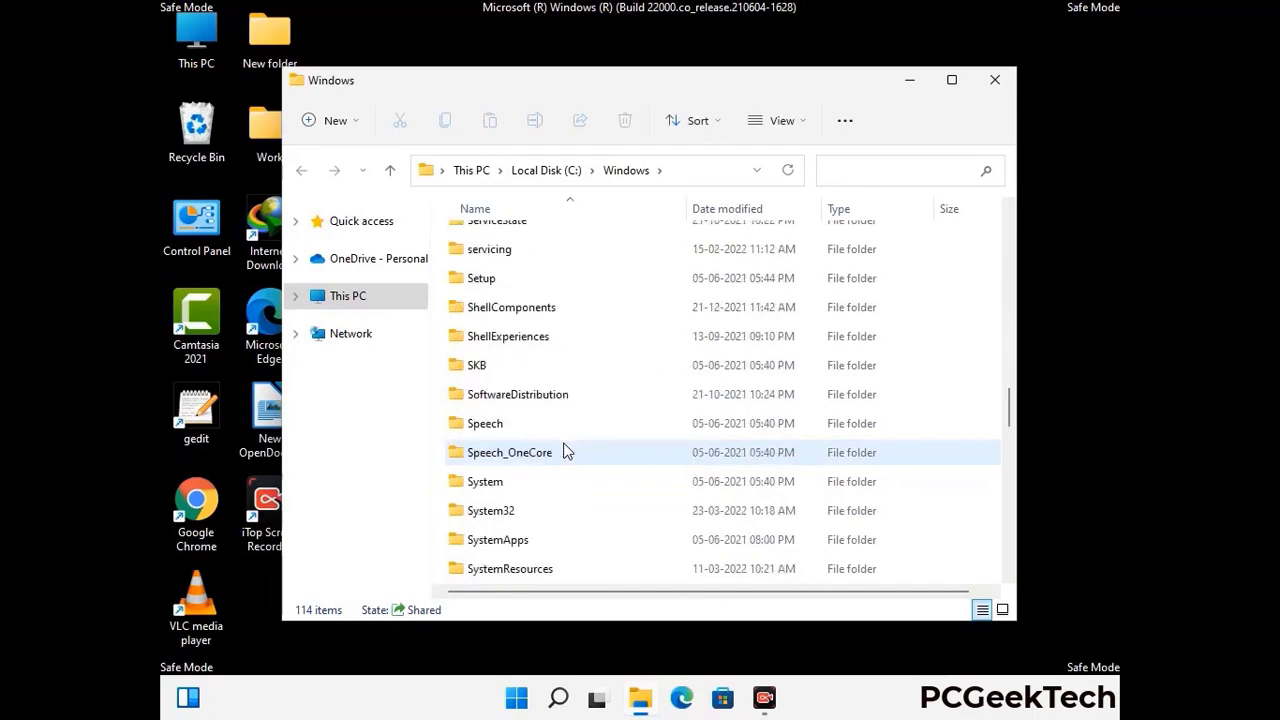
scroll(563, 452, down, 7)
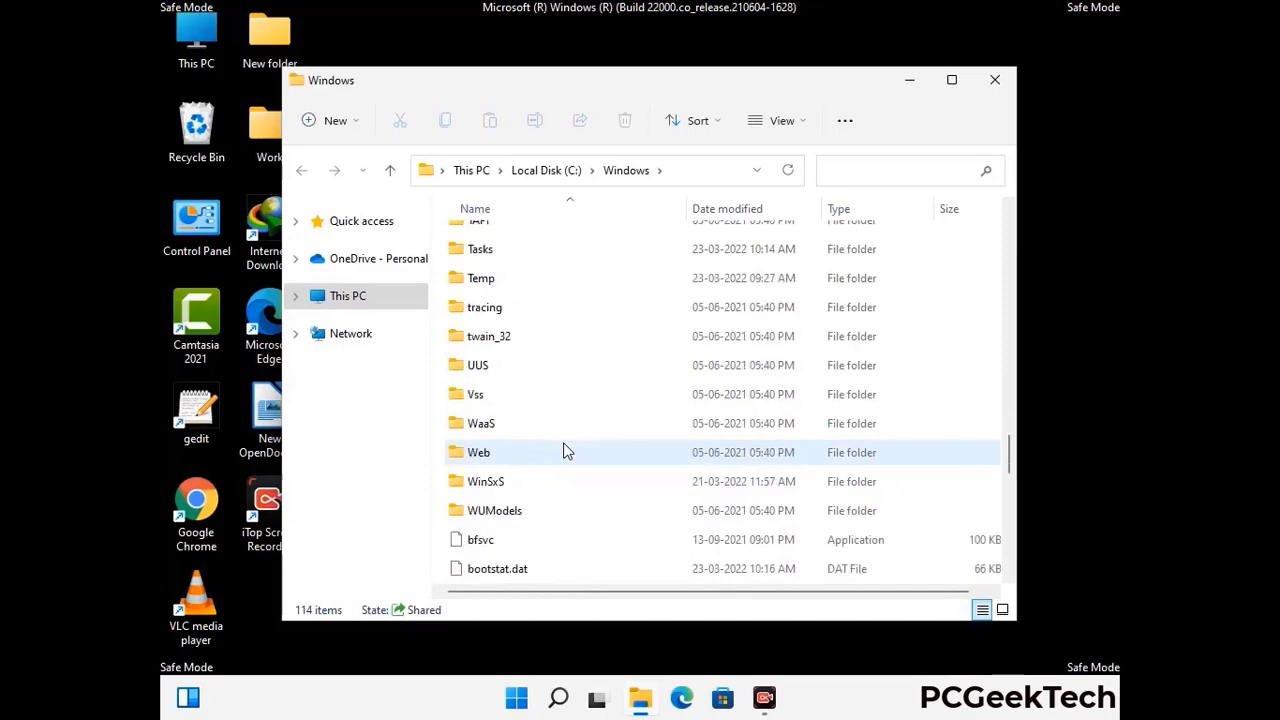
scroll(563, 452, down, 8)
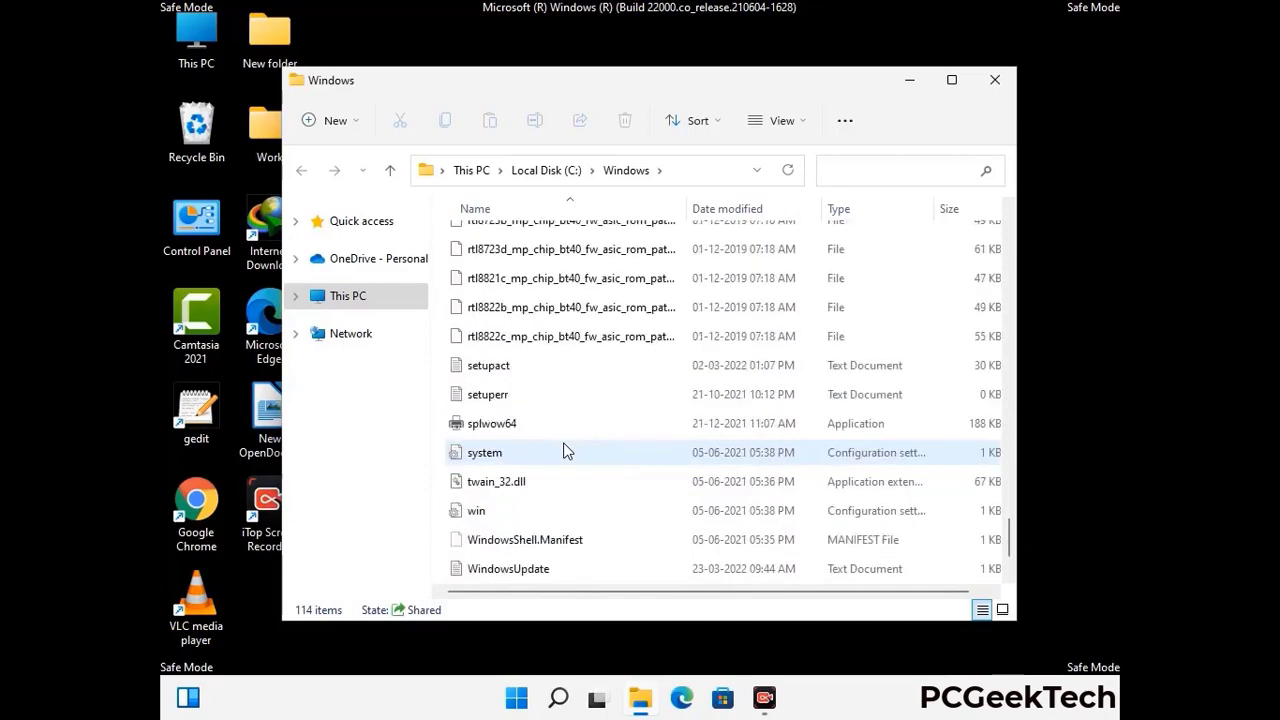
scroll(563, 452, up, 12)
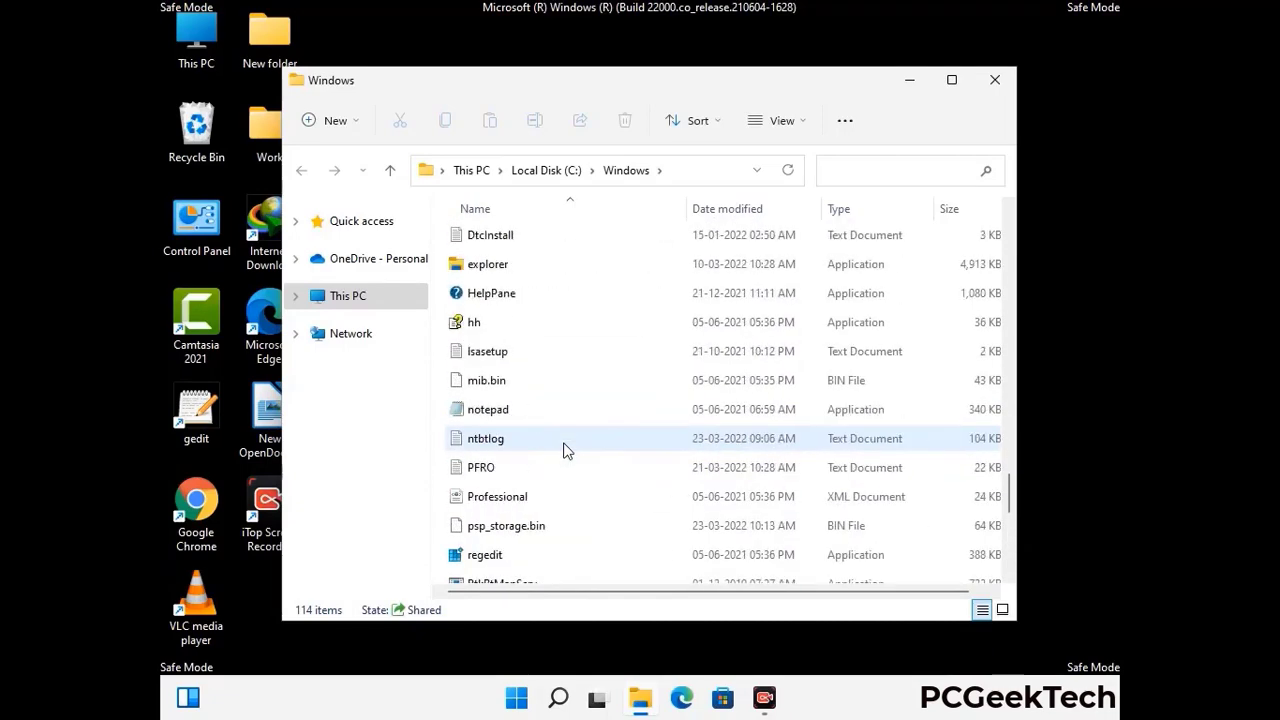
scroll(563, 450, up, 3)
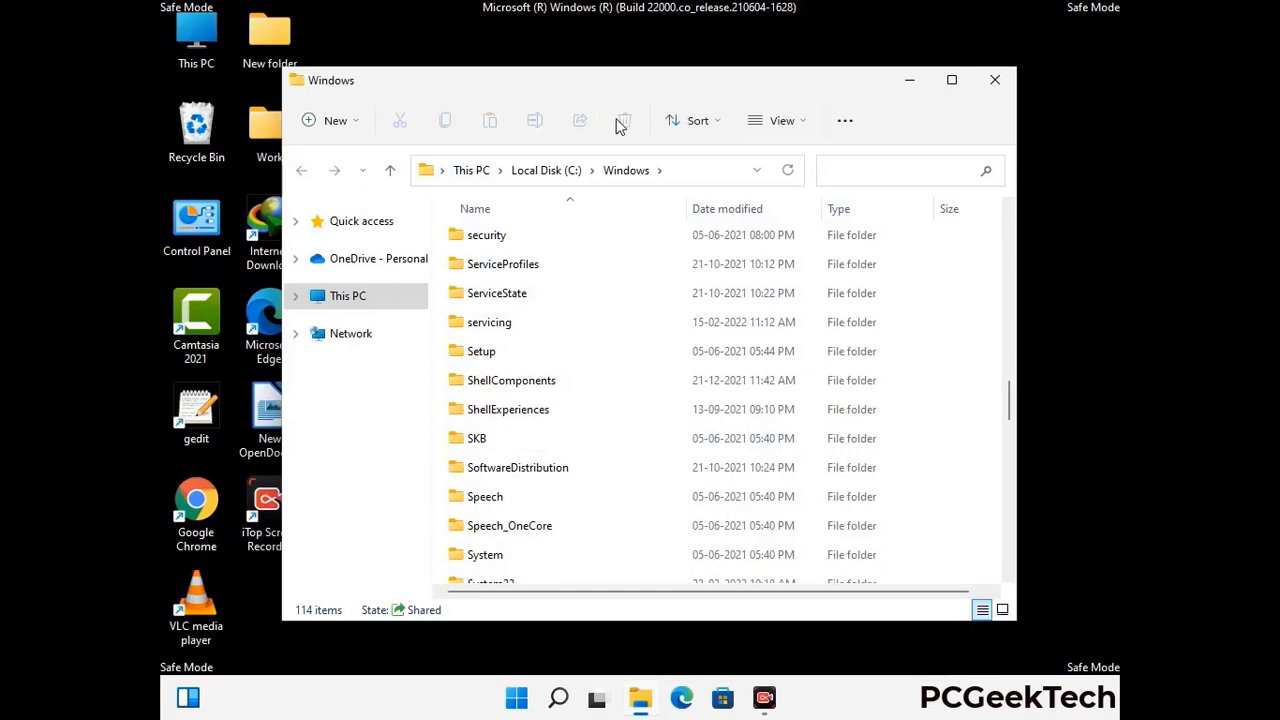
Step: Close the Windows folder window and run %temp% to open the user's Temp folder
click(1002, 84)
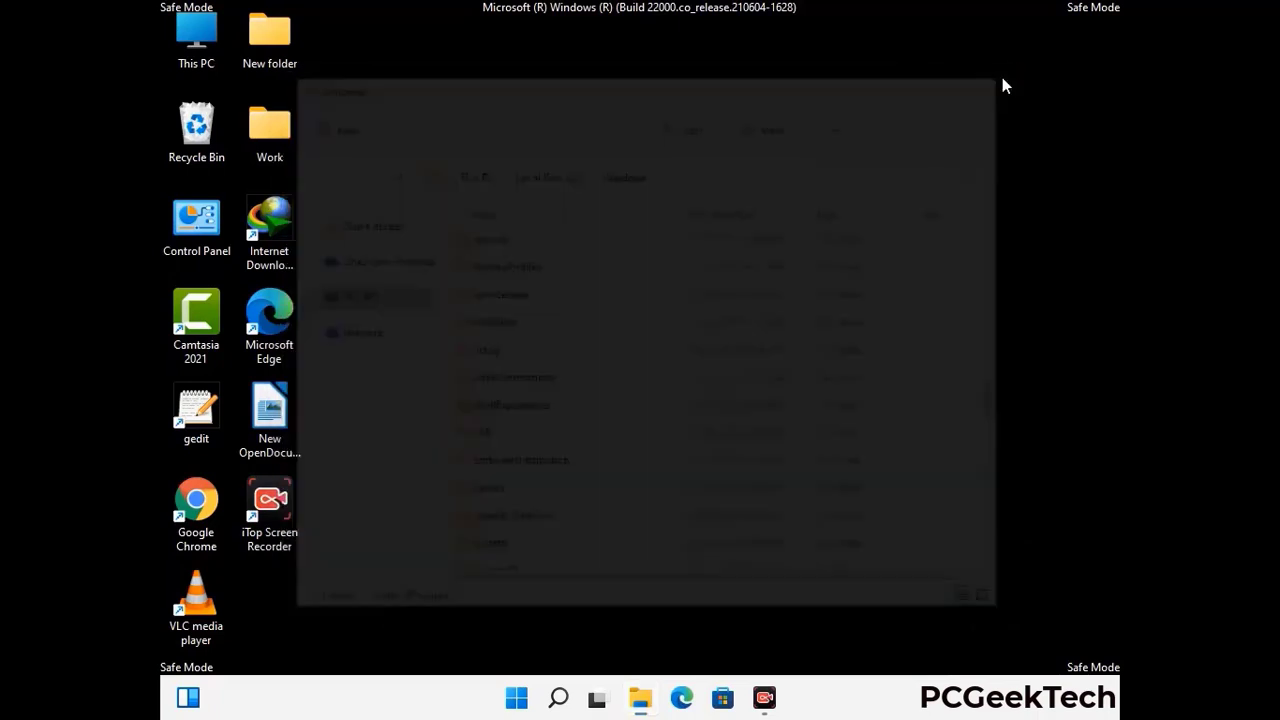
key(super+r)
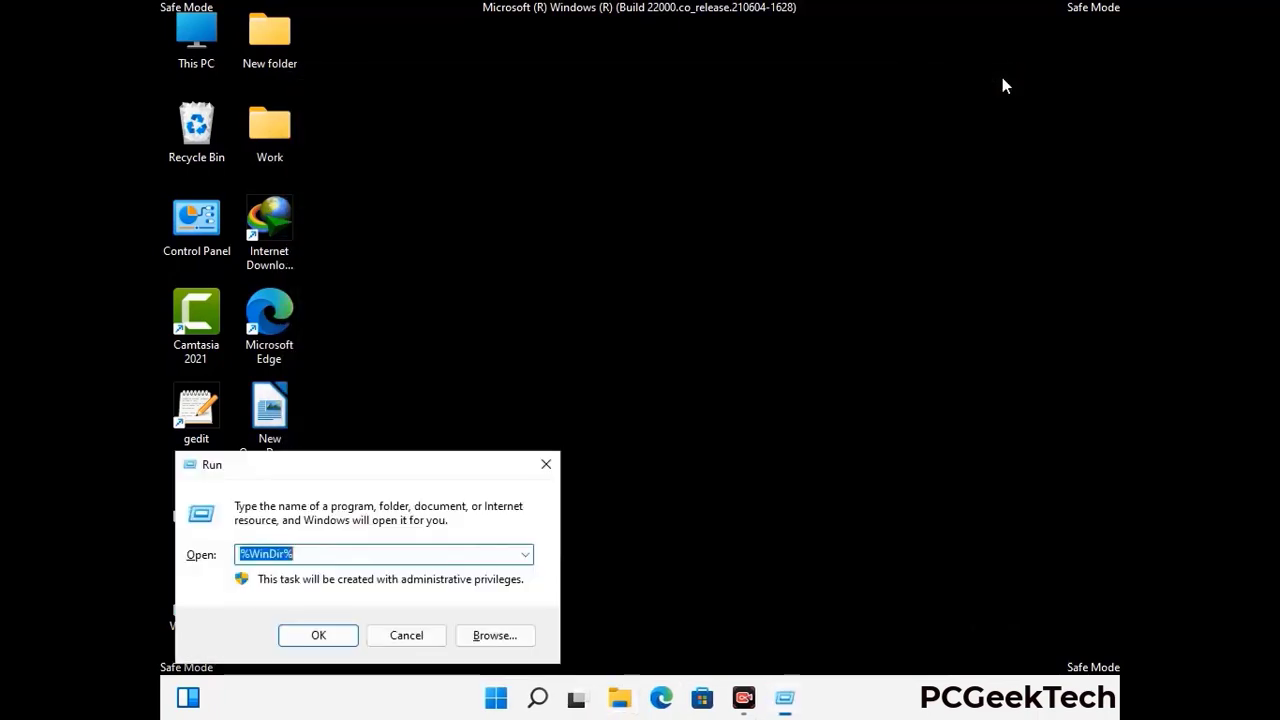
drag(426, 473, 727, 172)
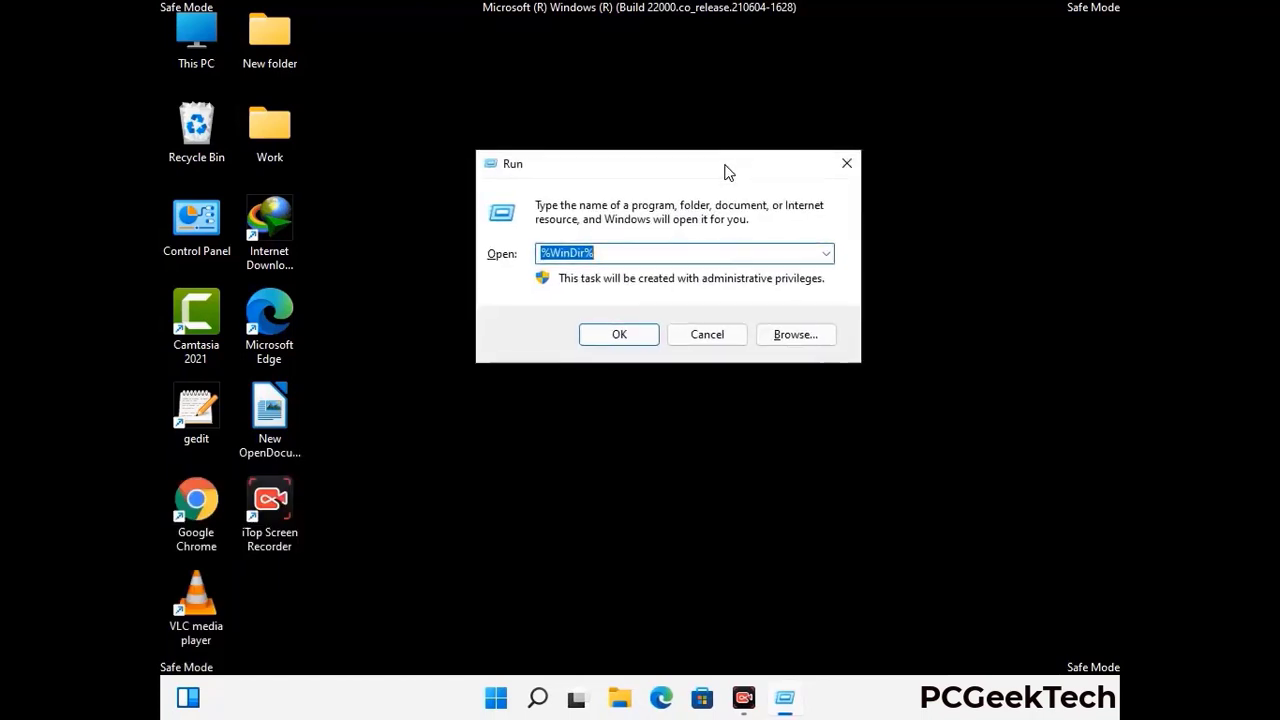
text(%tem)
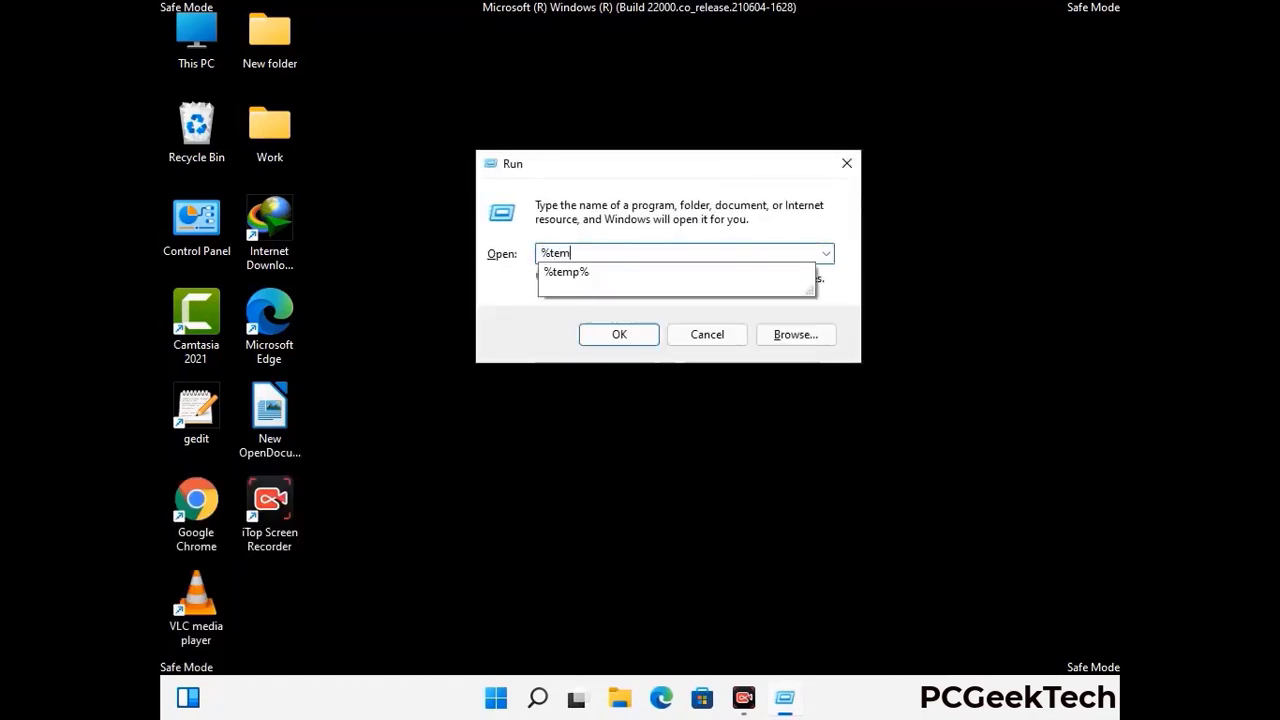
text(p%)
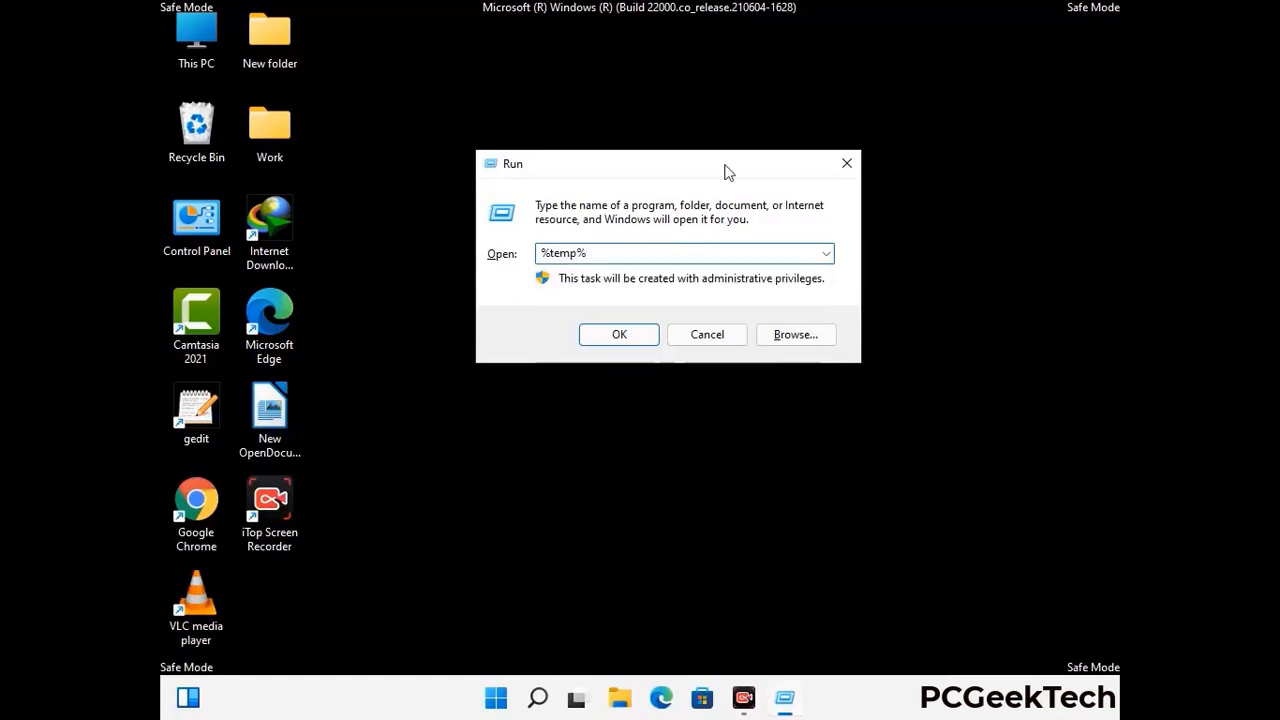
click(637, 332)
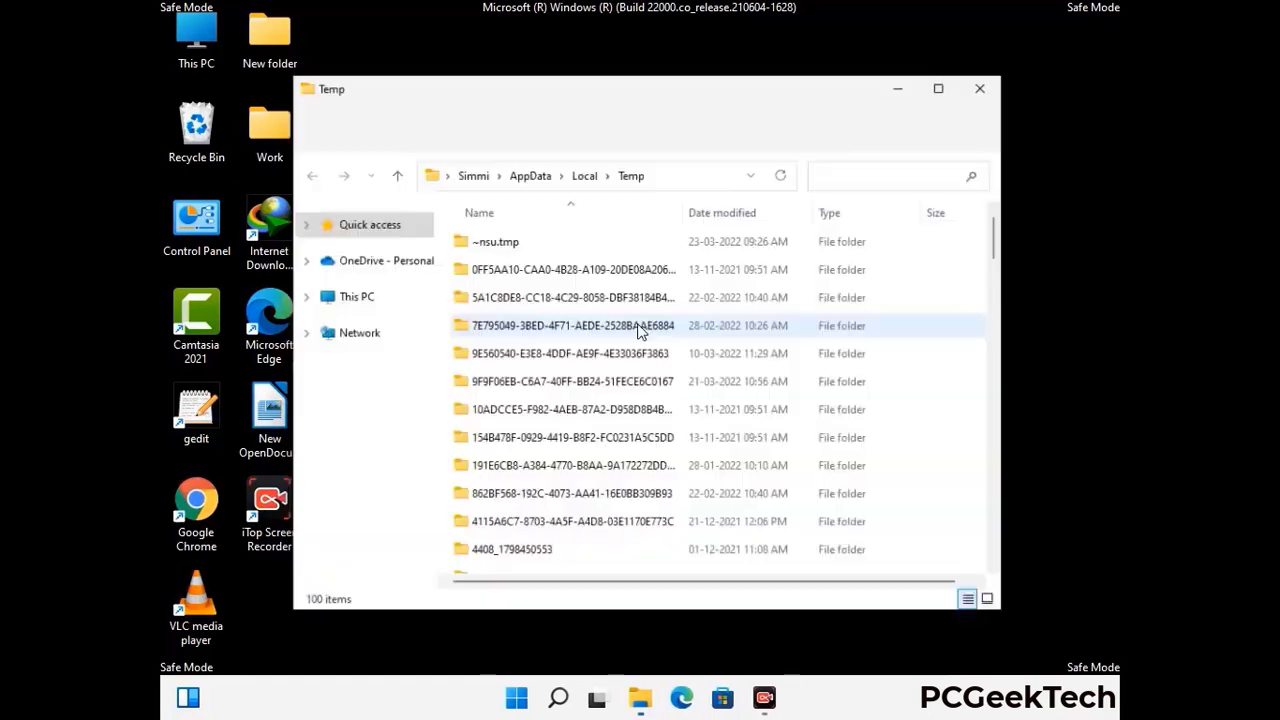
Step: Delete all items in the user's Temp folder and close the folder window
click(580, 386)
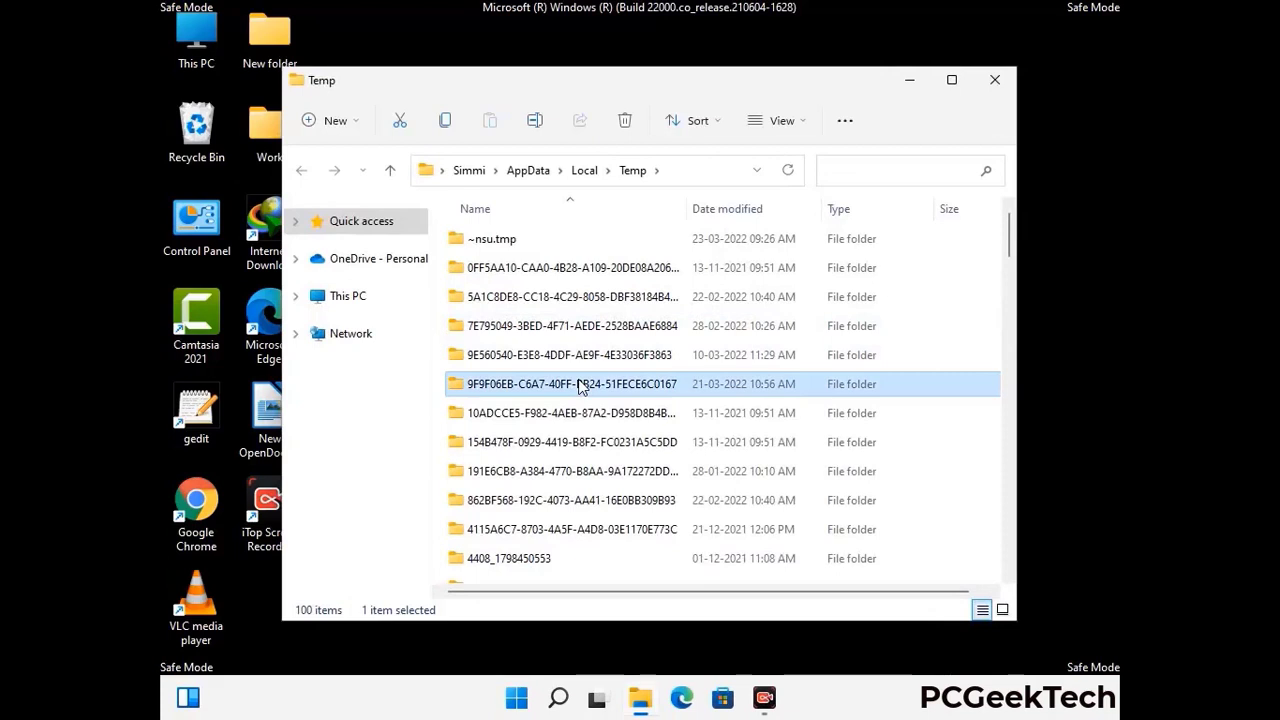
key(ctrl+a)
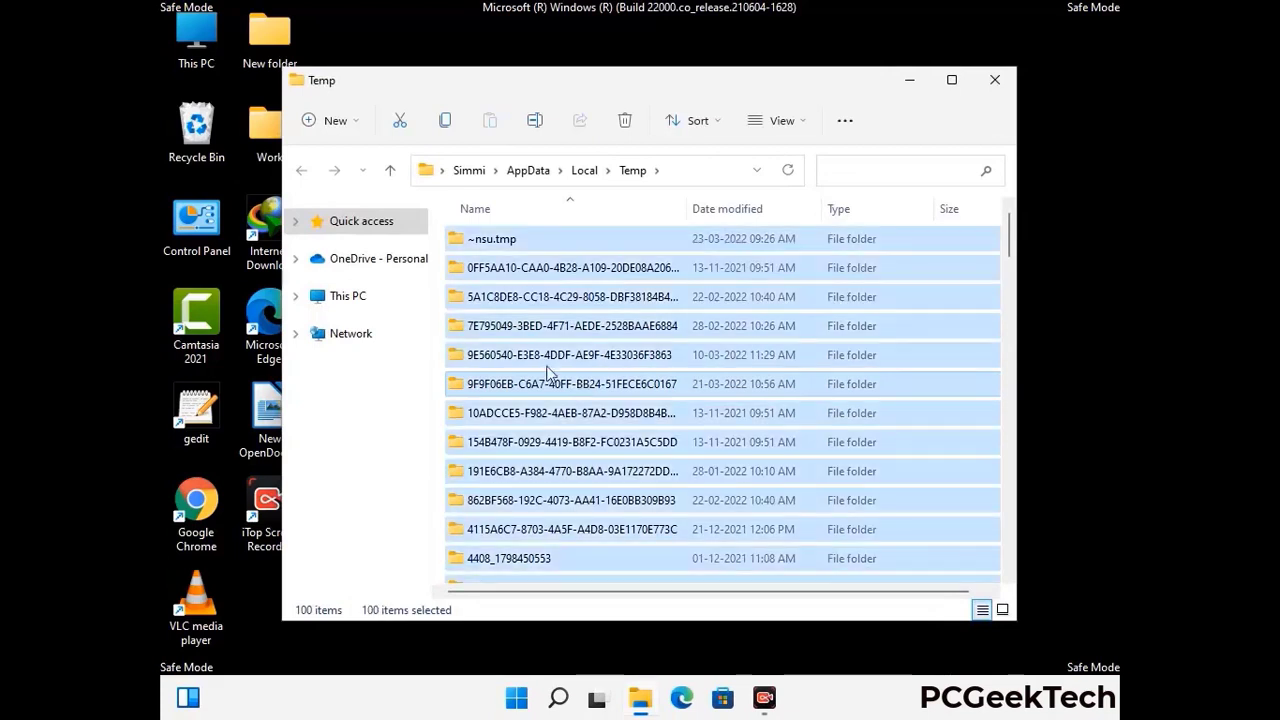
click(627, 121)
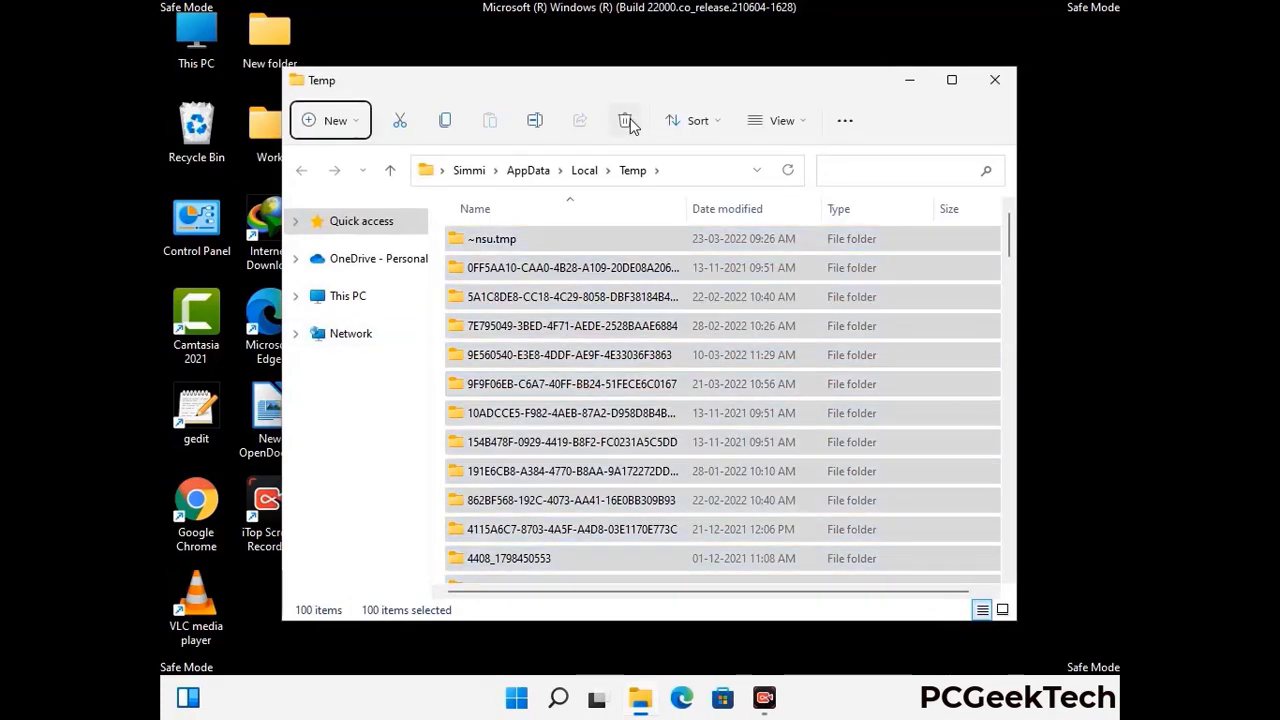
click(995, 79)
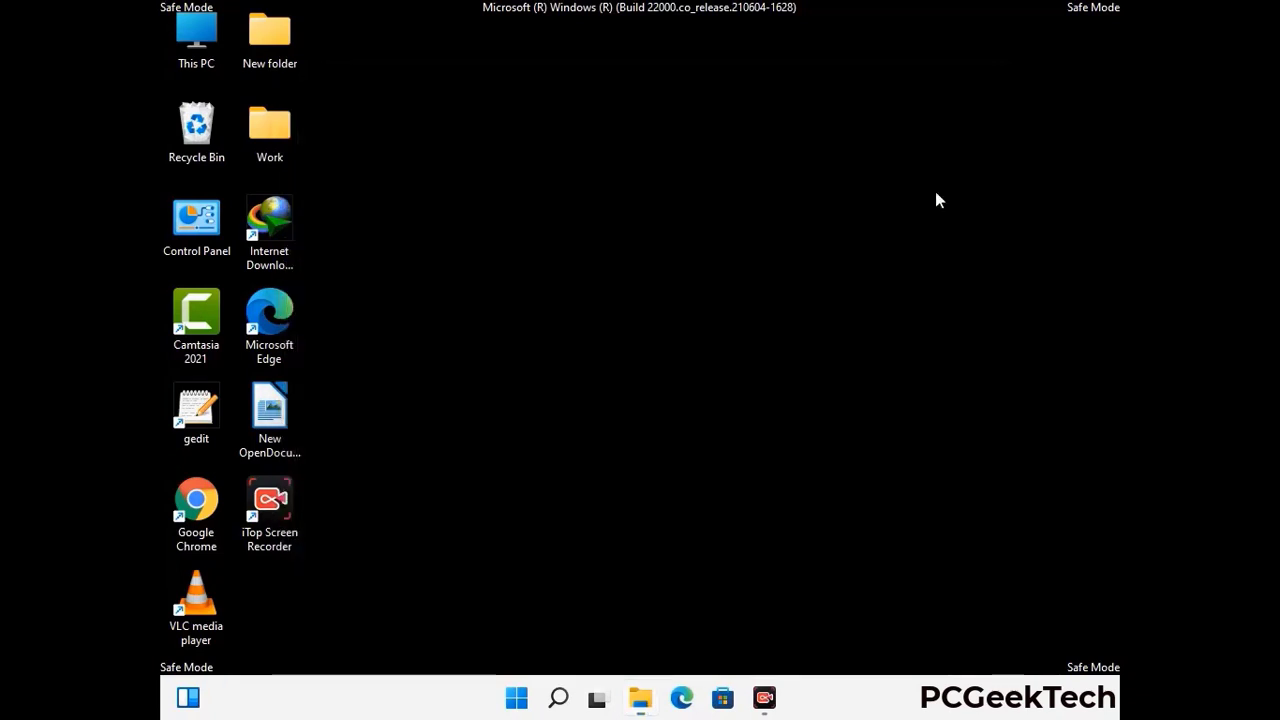
Step: Enter temp as the command to run for opening the system Temp folder
key(super+r)
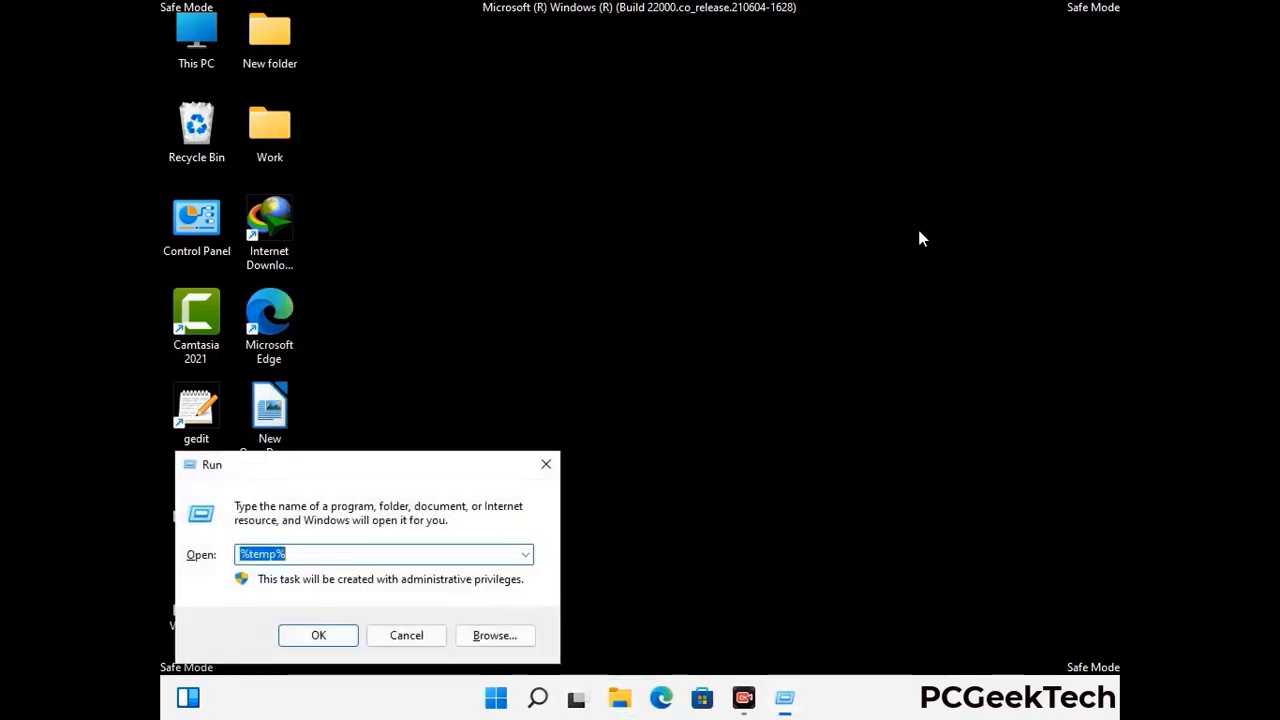
drag(435, 464, 730, 187)
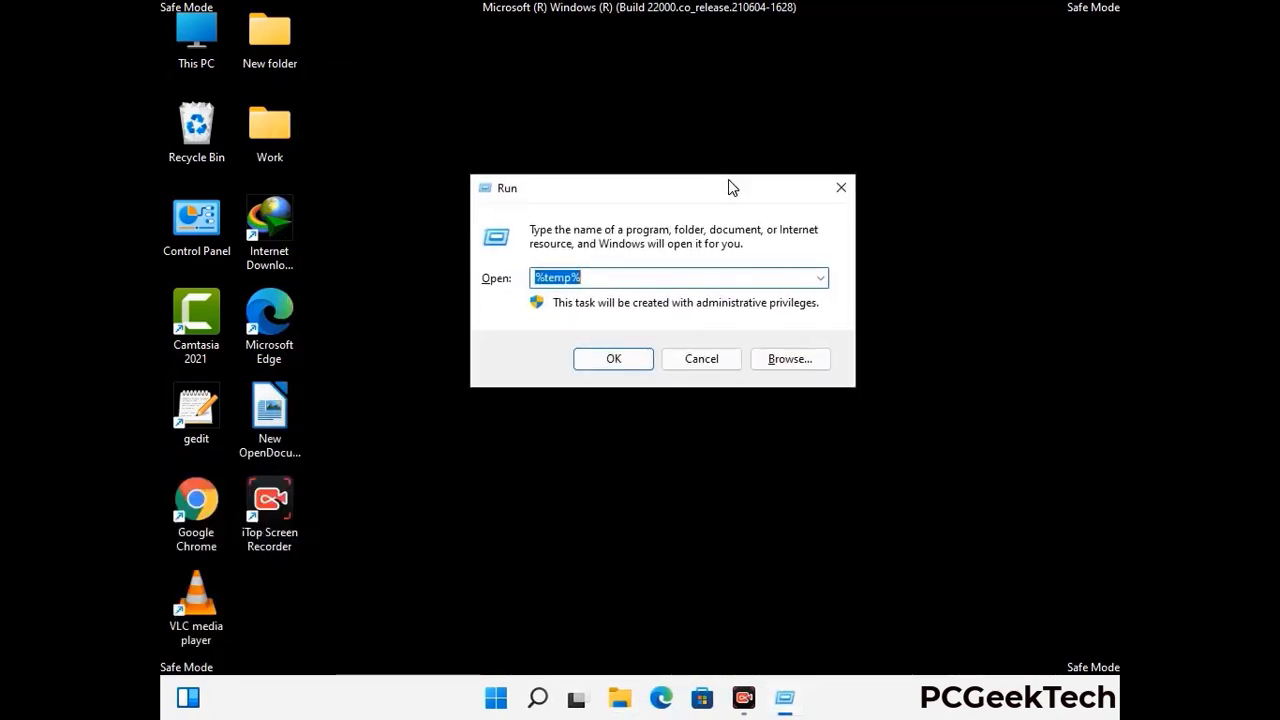
text(temp)
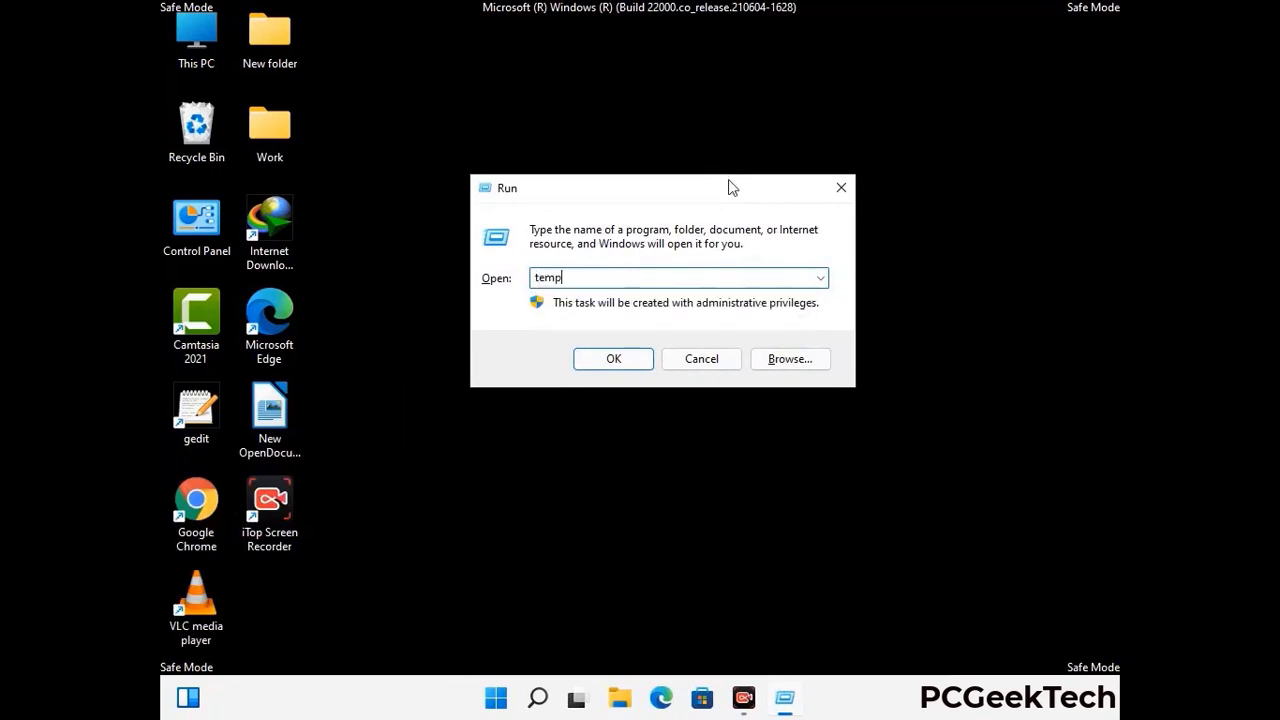
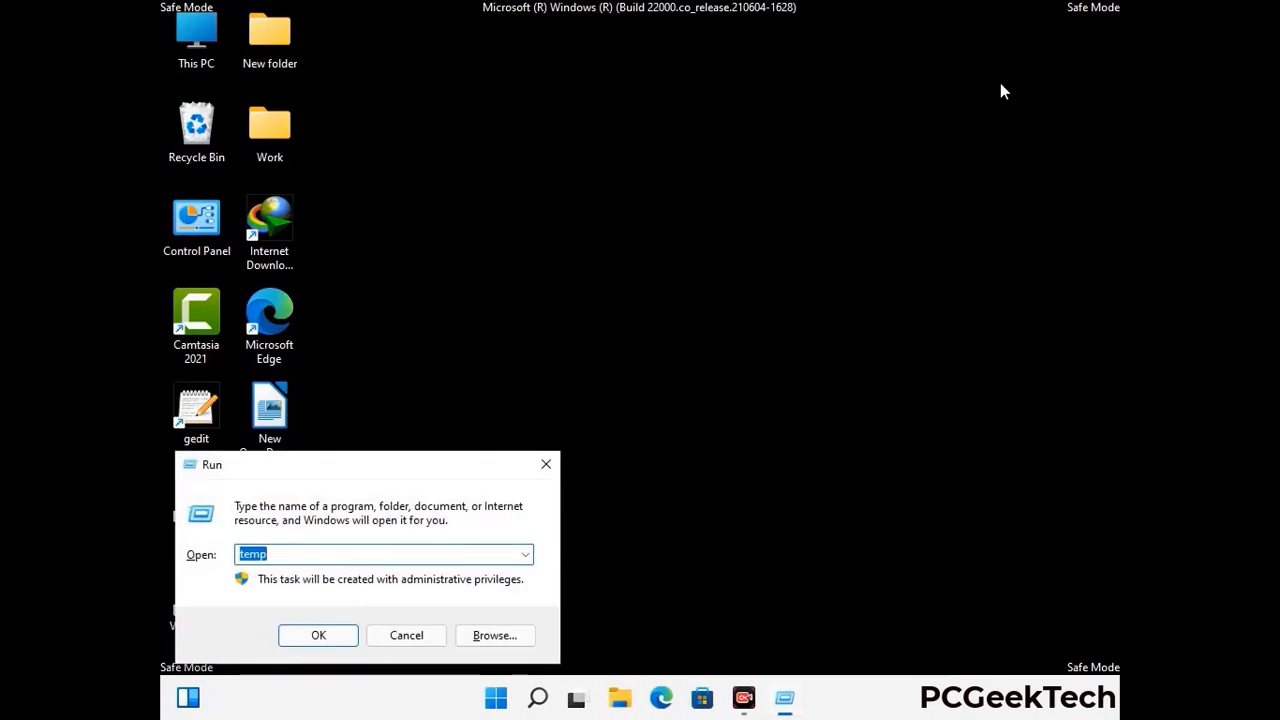
Step: Run regedit to open the Registry Editor
drag(400, 475, 664, 161)
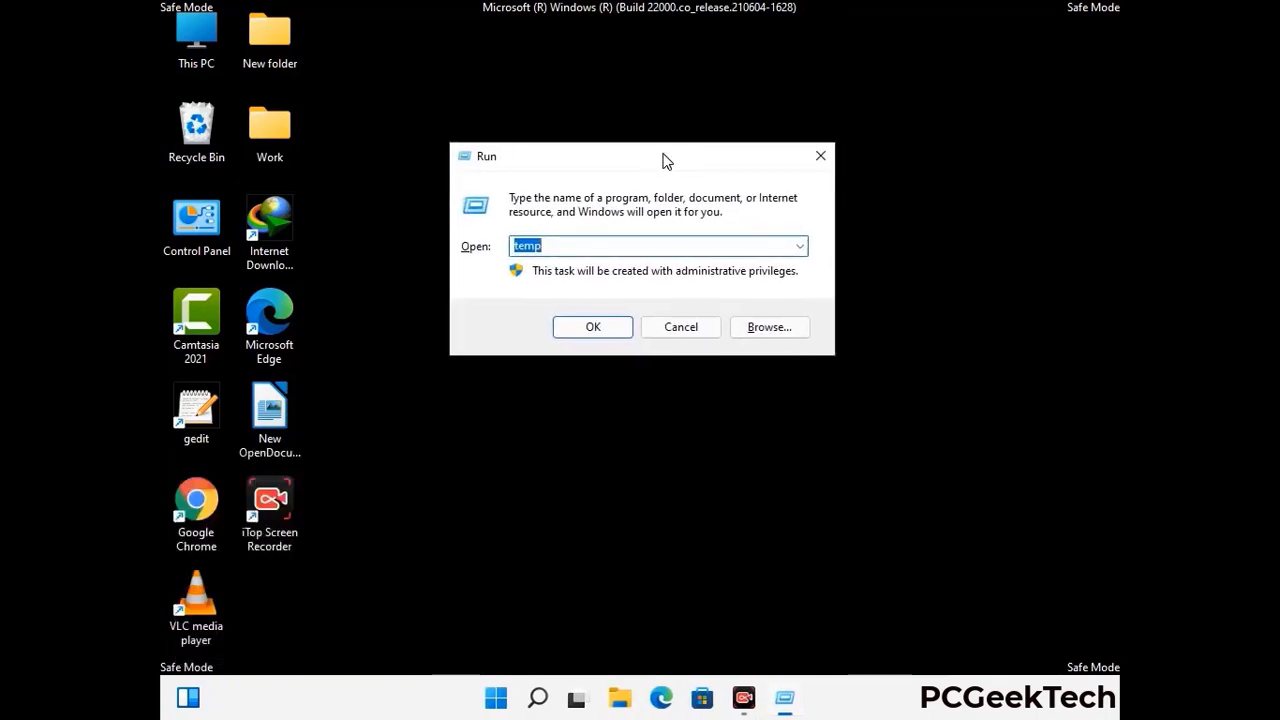
text(regedit)
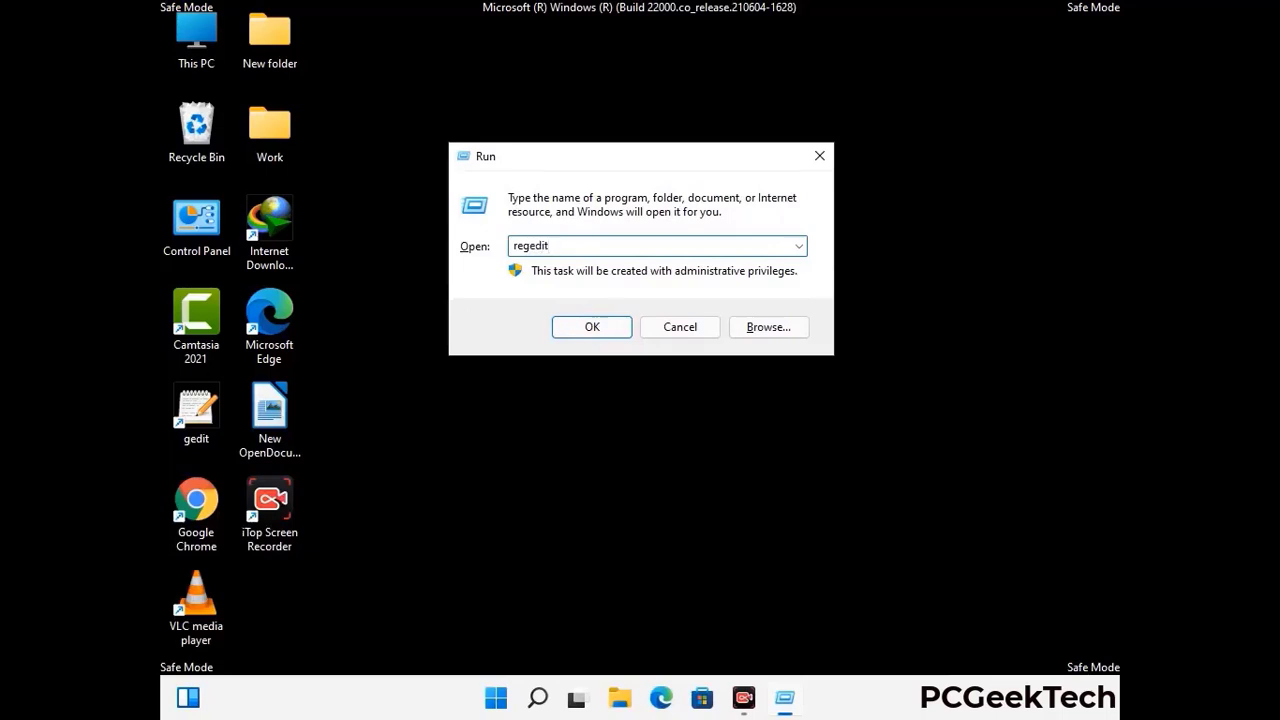
key(Return)
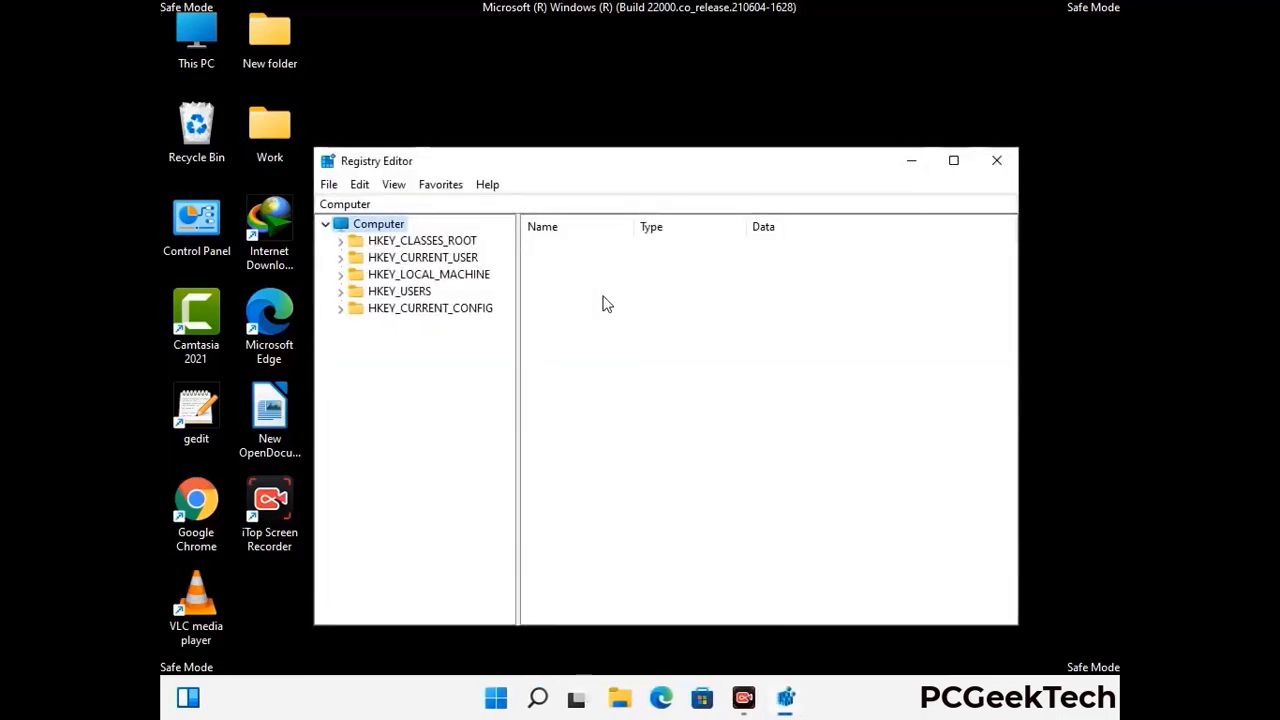
Step: Expand HKEY_CURRENT_USER\Software\Microsoft in the registry tree
click(428, 274)
click(340, 257)
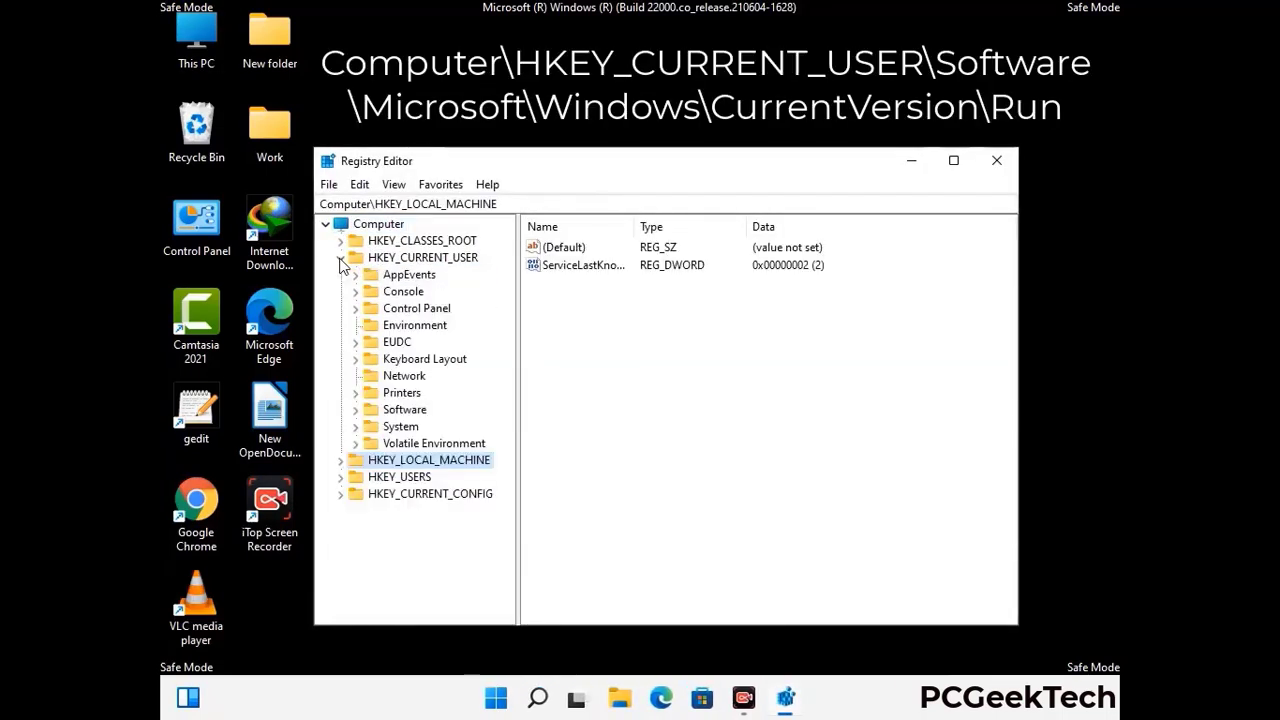
click(401, 414)
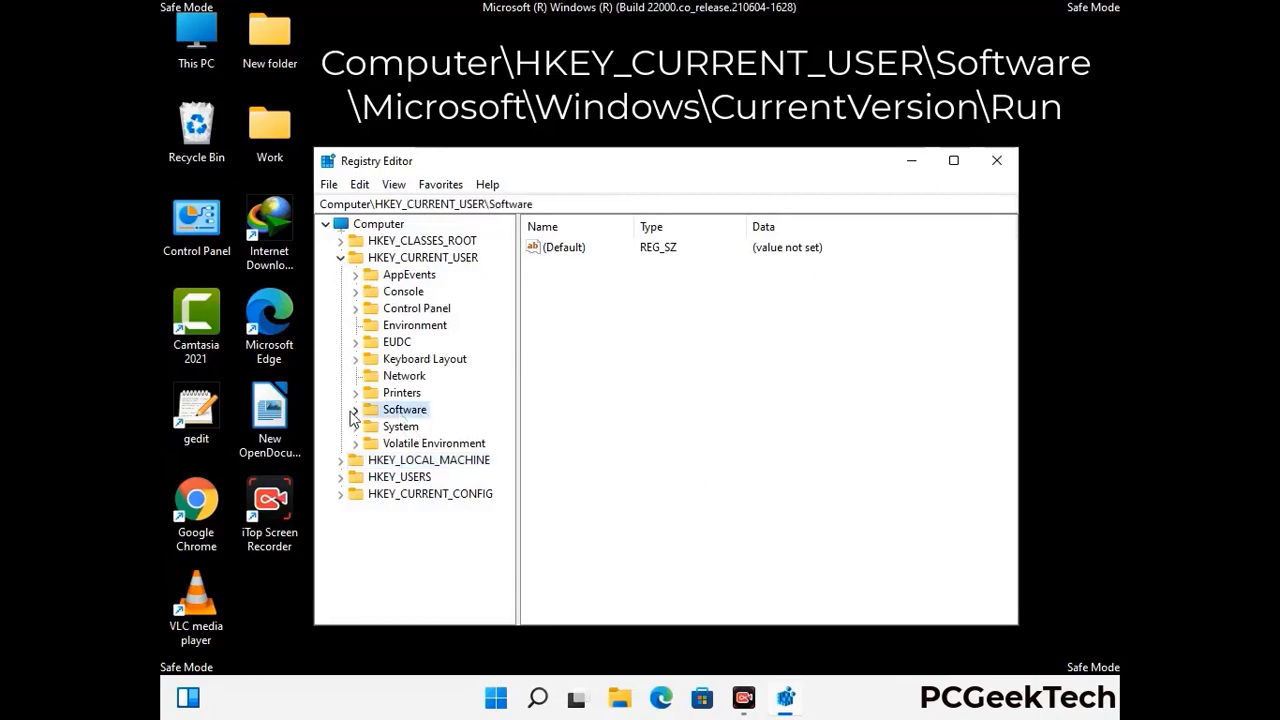
click(354, 410)
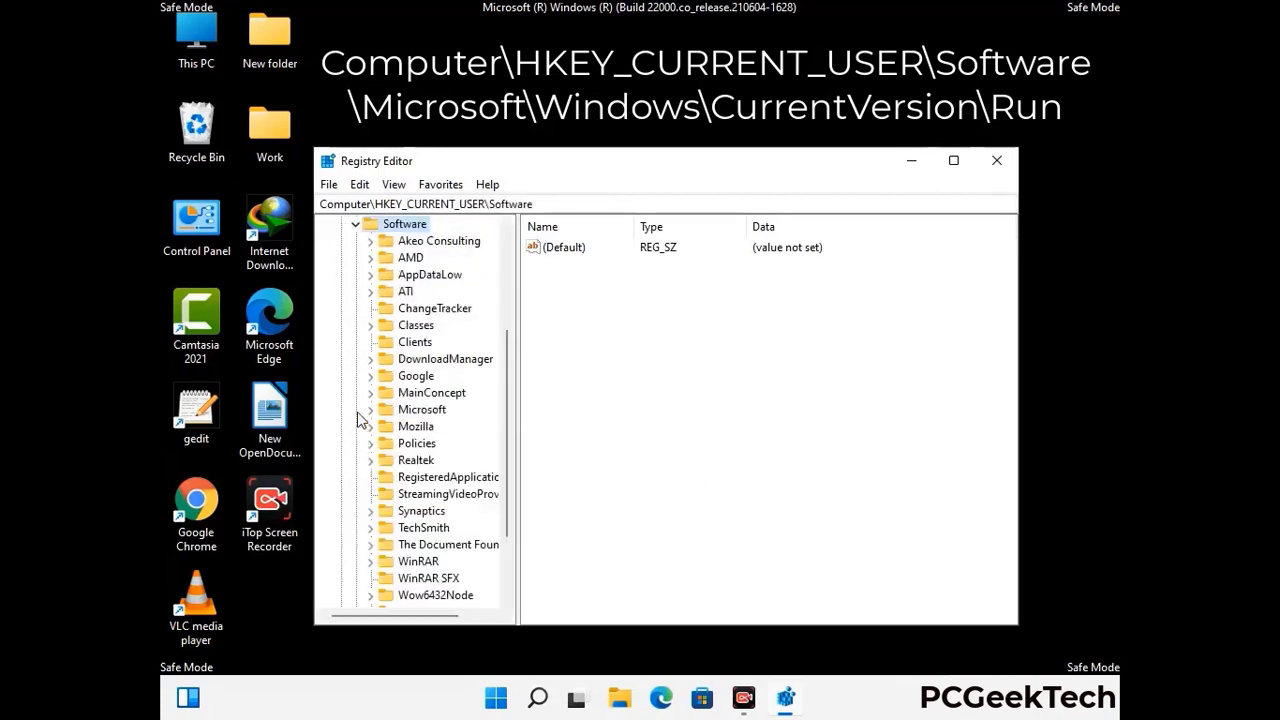
double_click(419, 413)
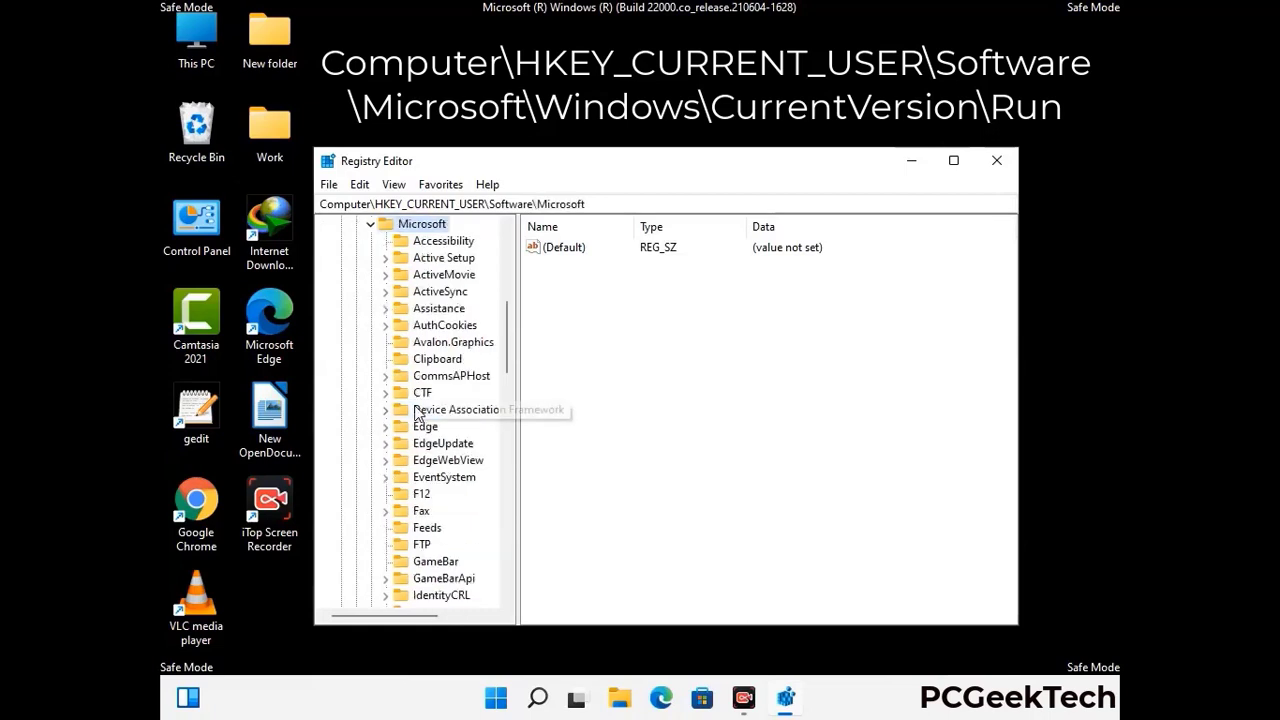
Step: Expand the Windows key under Microsoft and its CurrentVersion subkey
scroll(463, 434, down, 5)
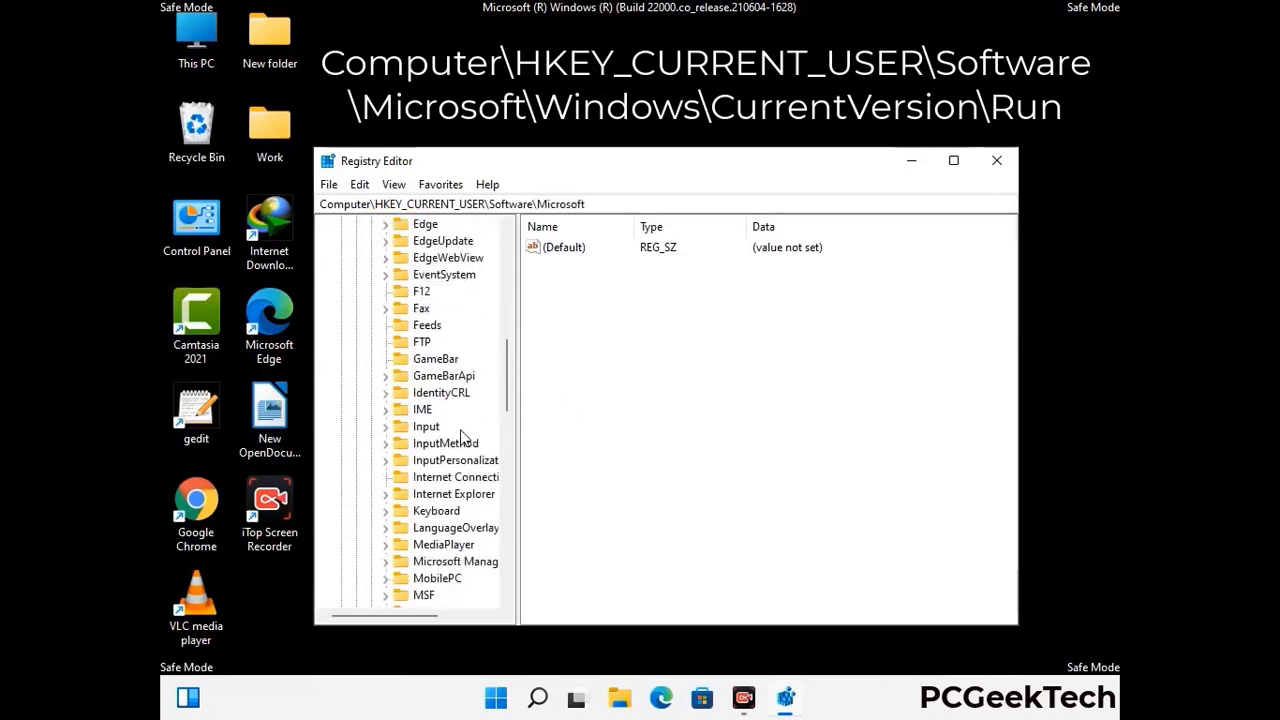
scroll(463, 434, down, 3)
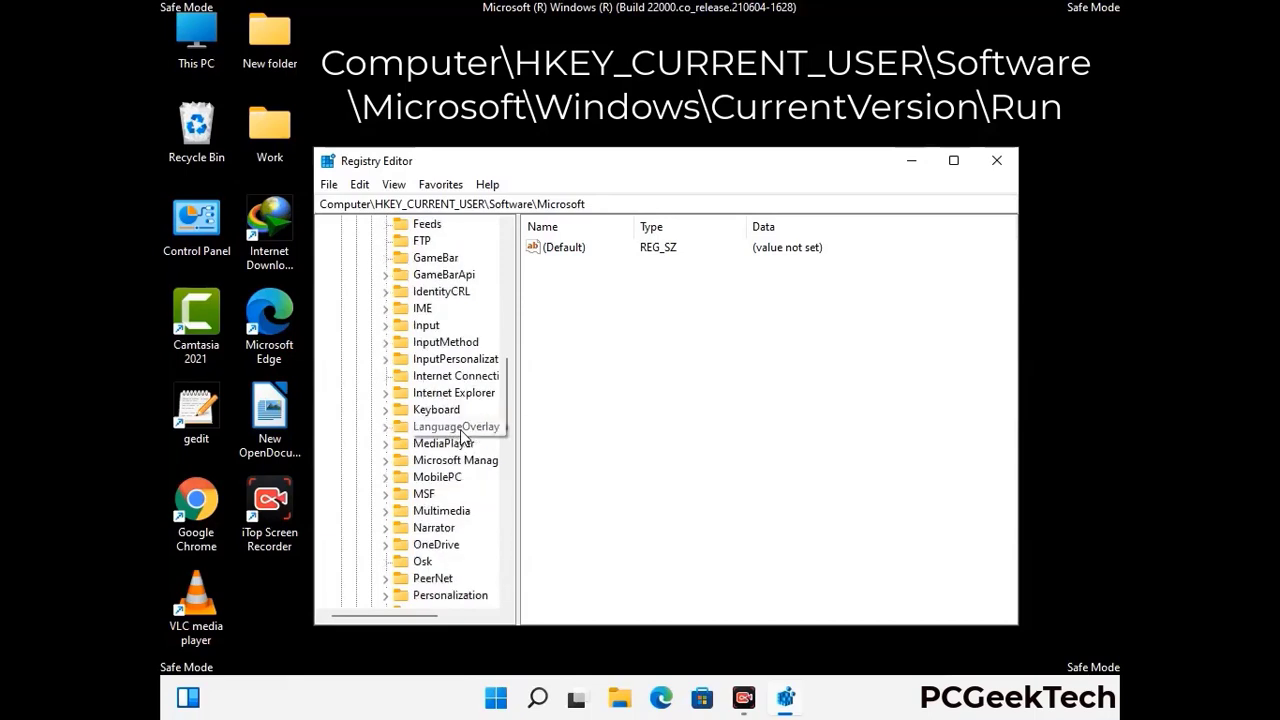
scroll(463, 434, down, 6)
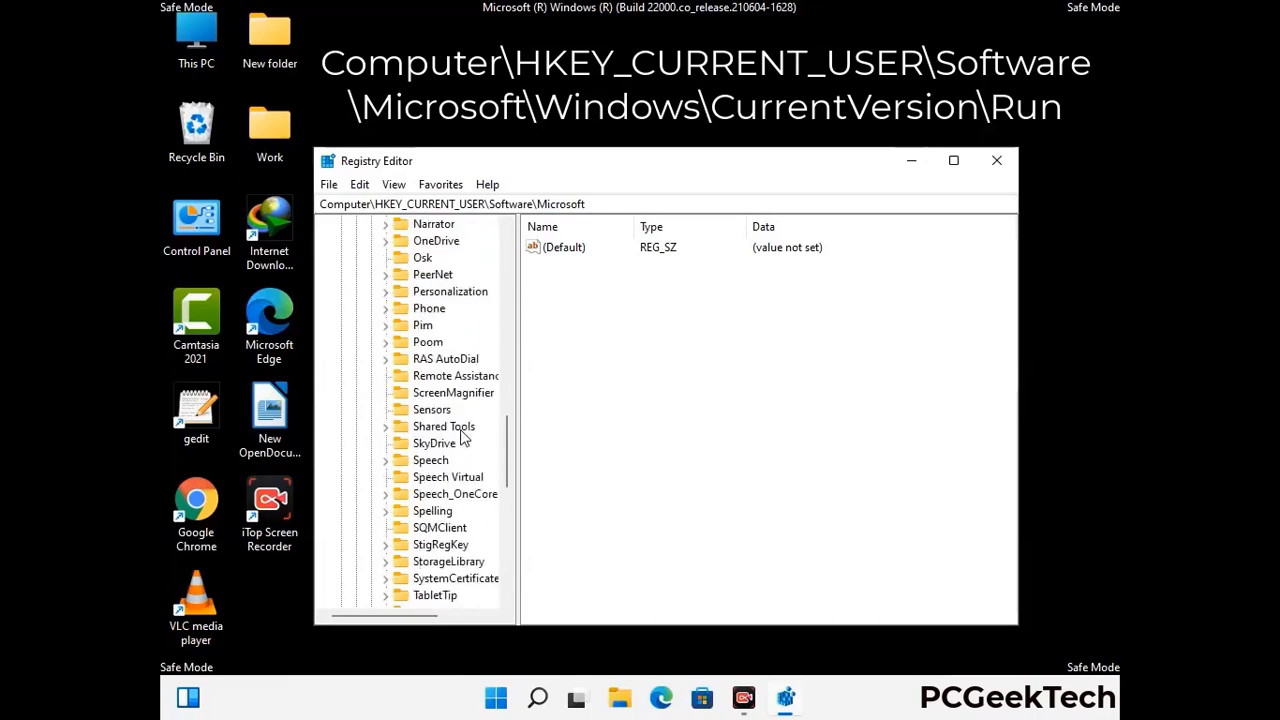
scroll(463, 434, down, 3)
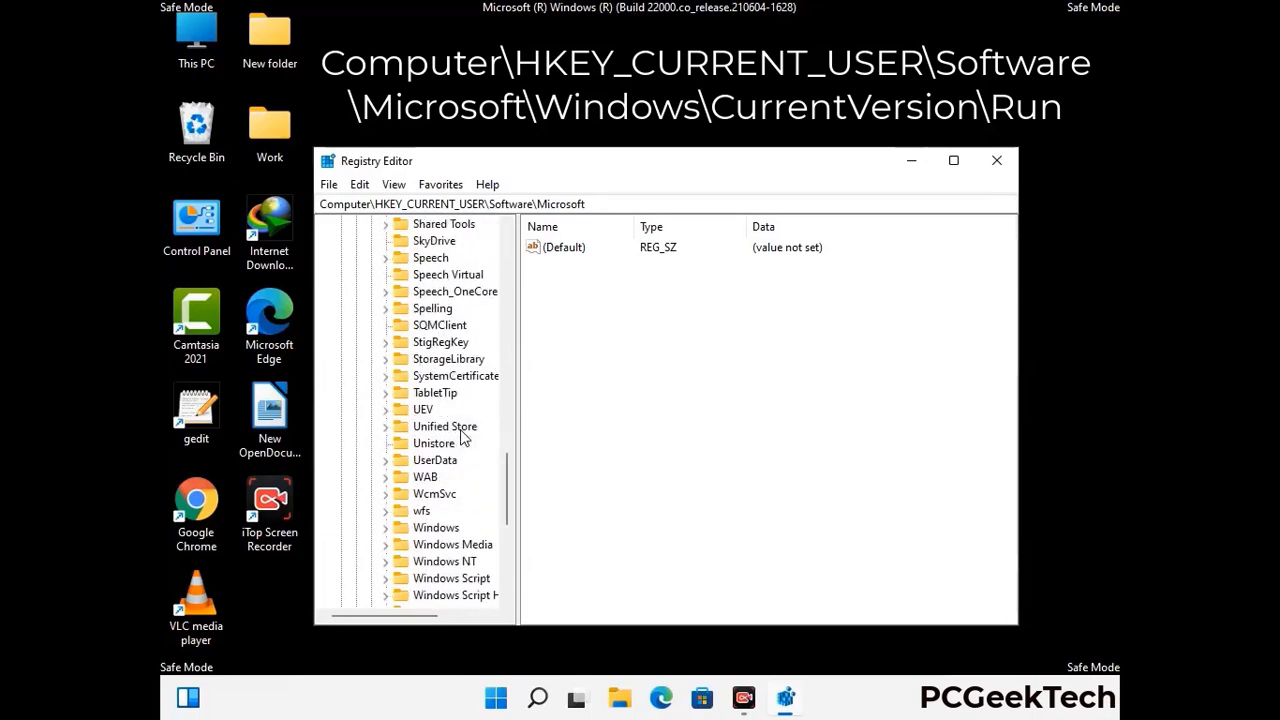
double_click(436, 477)
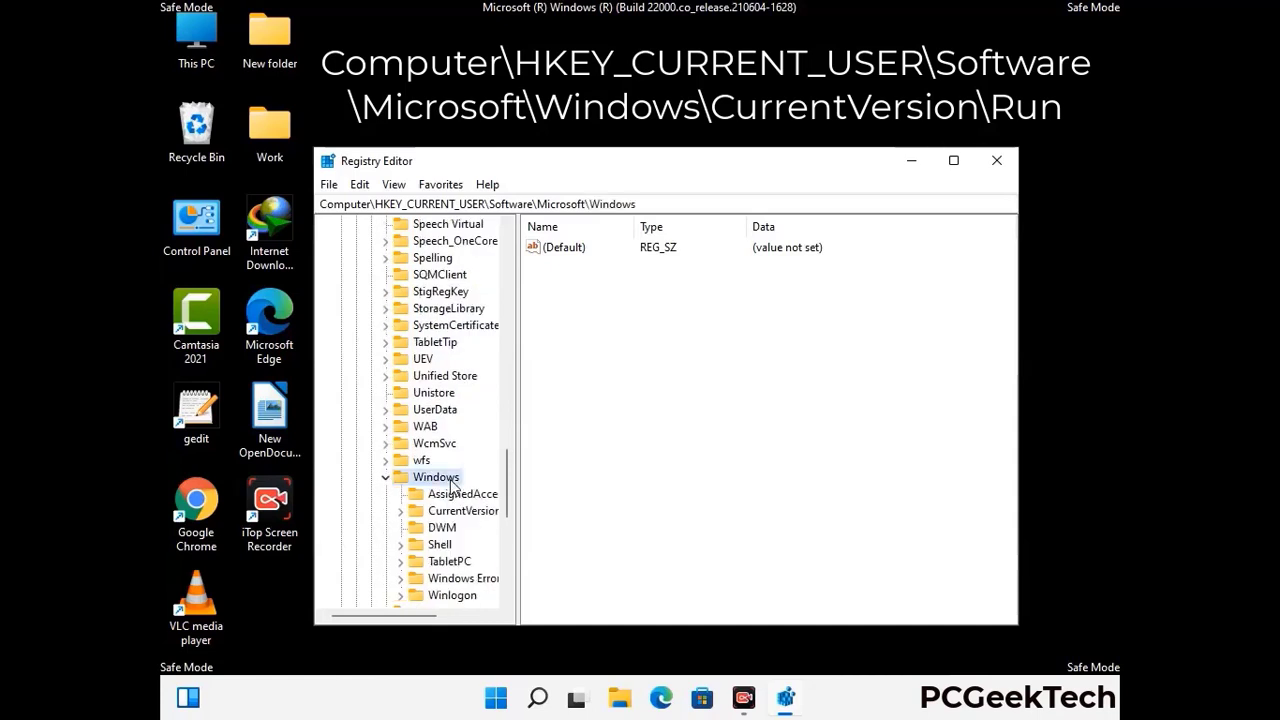
scroll(465, 470, down, 1)
click(464, 461)
double_click(465, 462)
Step: Open the Run key under CurrentVersion to show its startup entries
scroll(460, 440, down, 5)
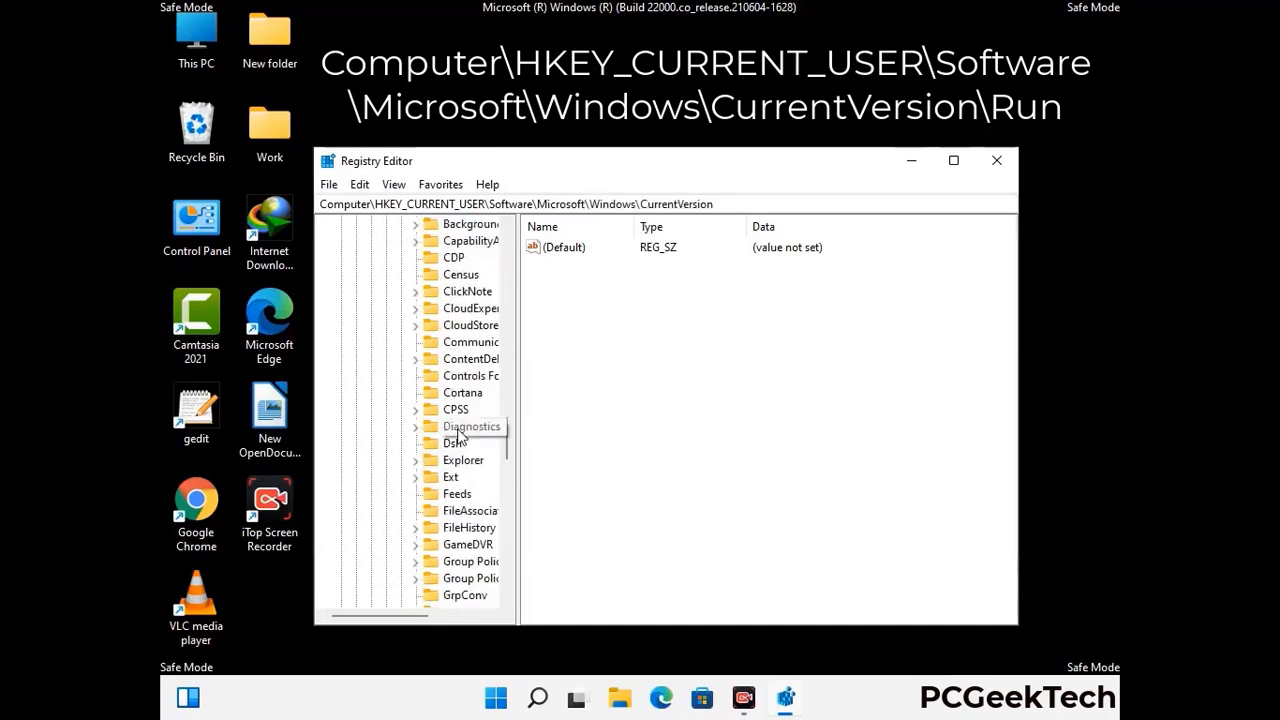
scroll(458, 433, down, 4)
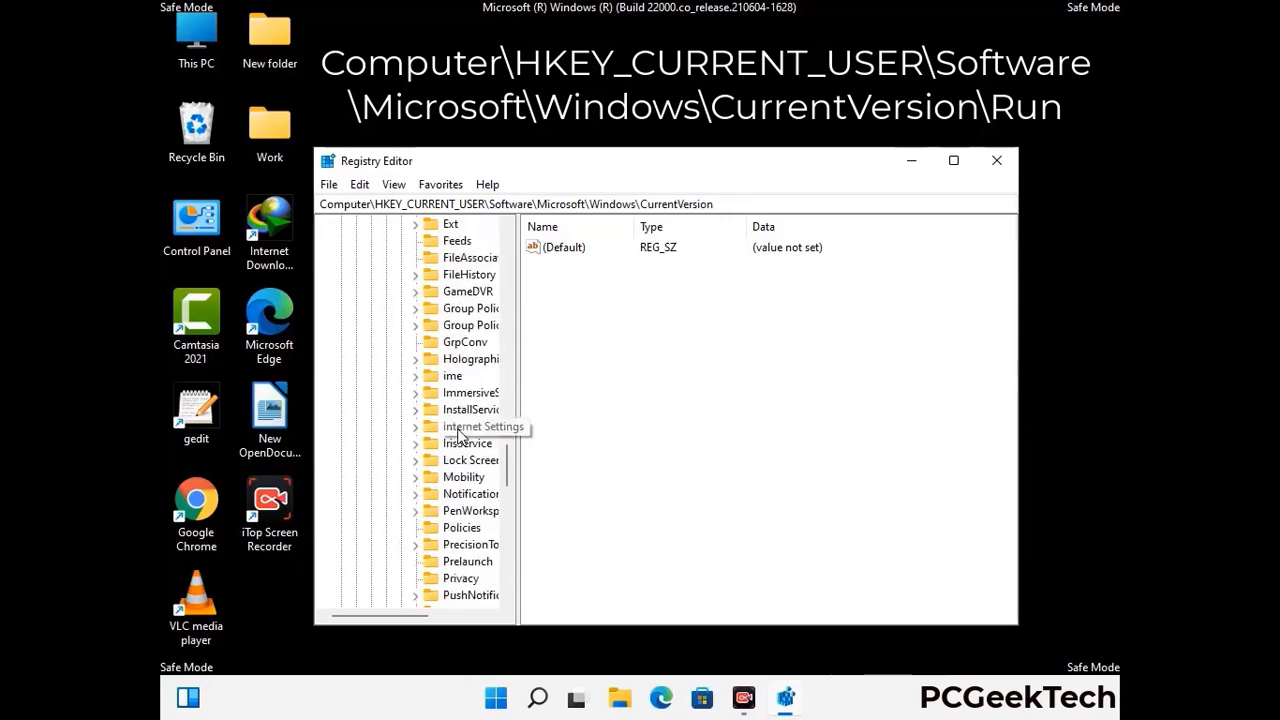
scroll(460, 432, down, 1)
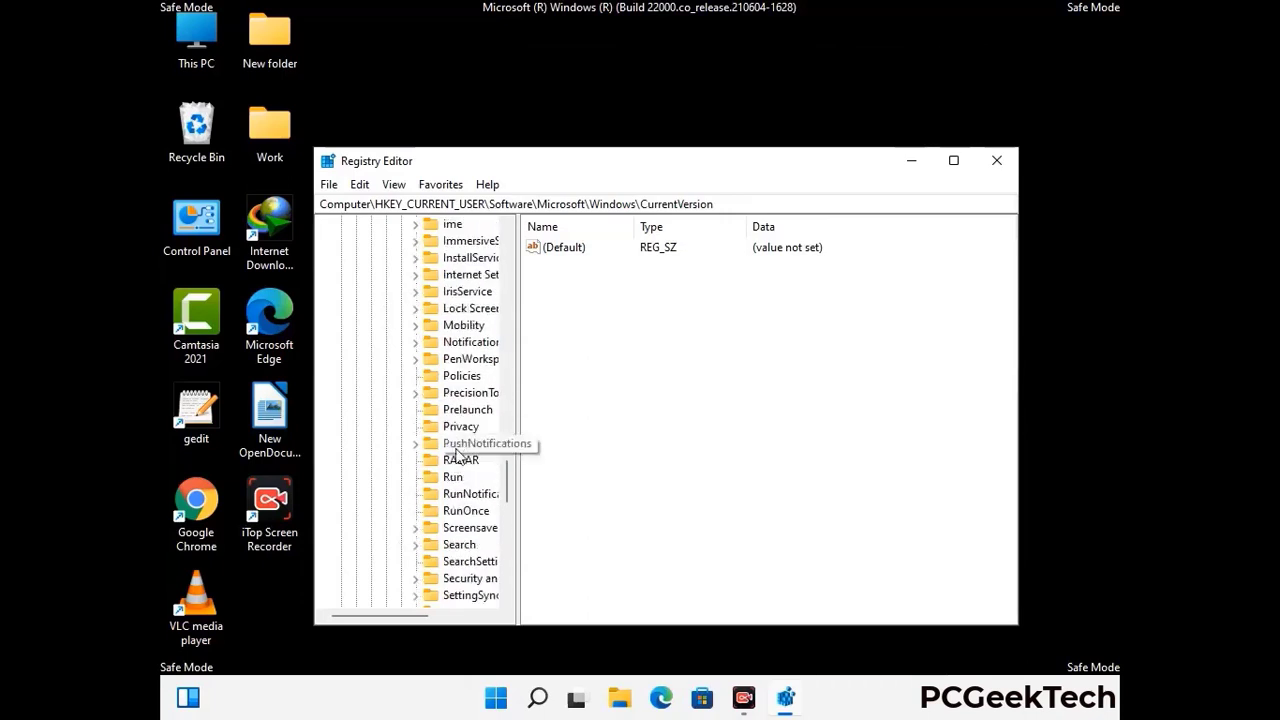
click(453, 478)
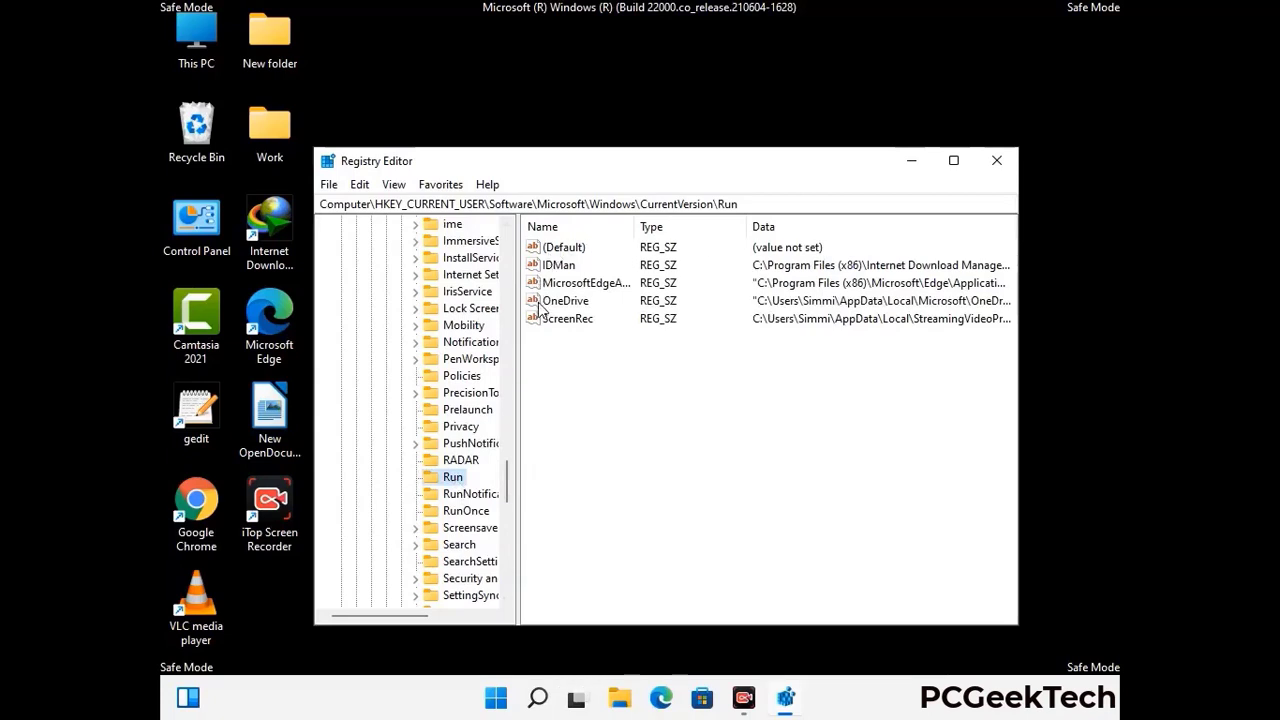
Step: Delete the ScreenRec value from the Run key and confirm the deletion
click(566, 320)
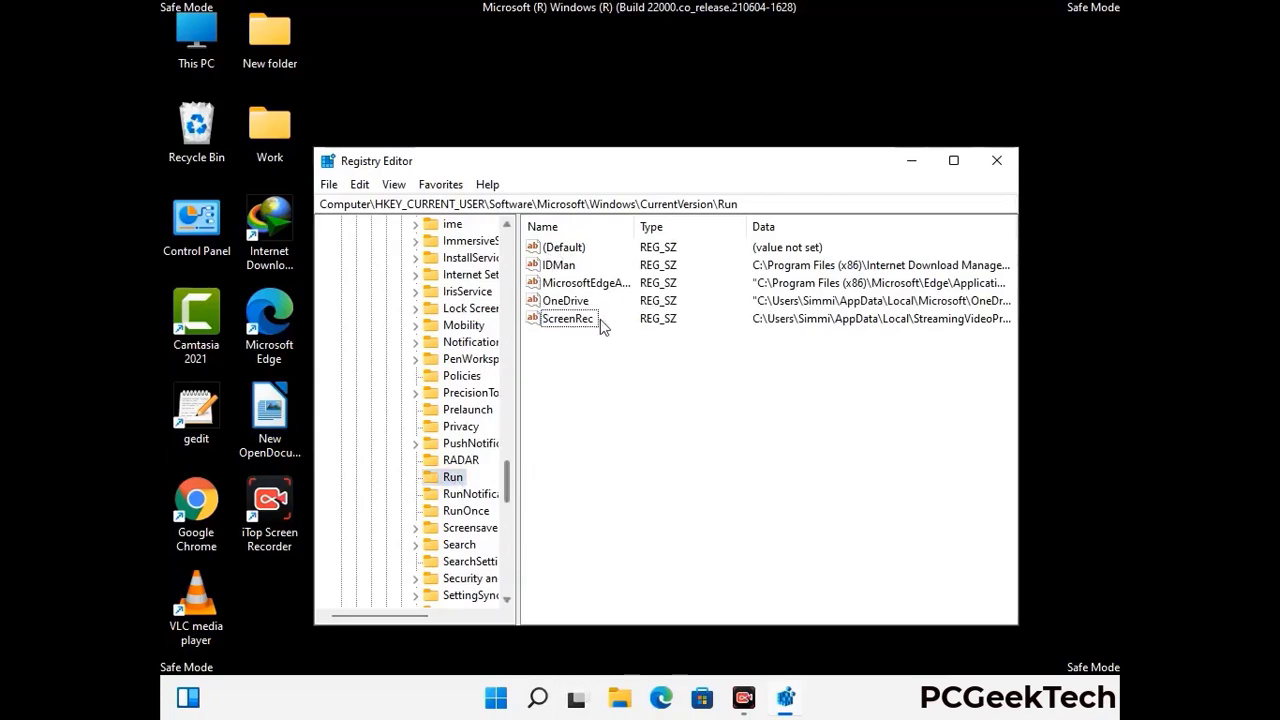
click(578, 322)
right_click(577, 321)
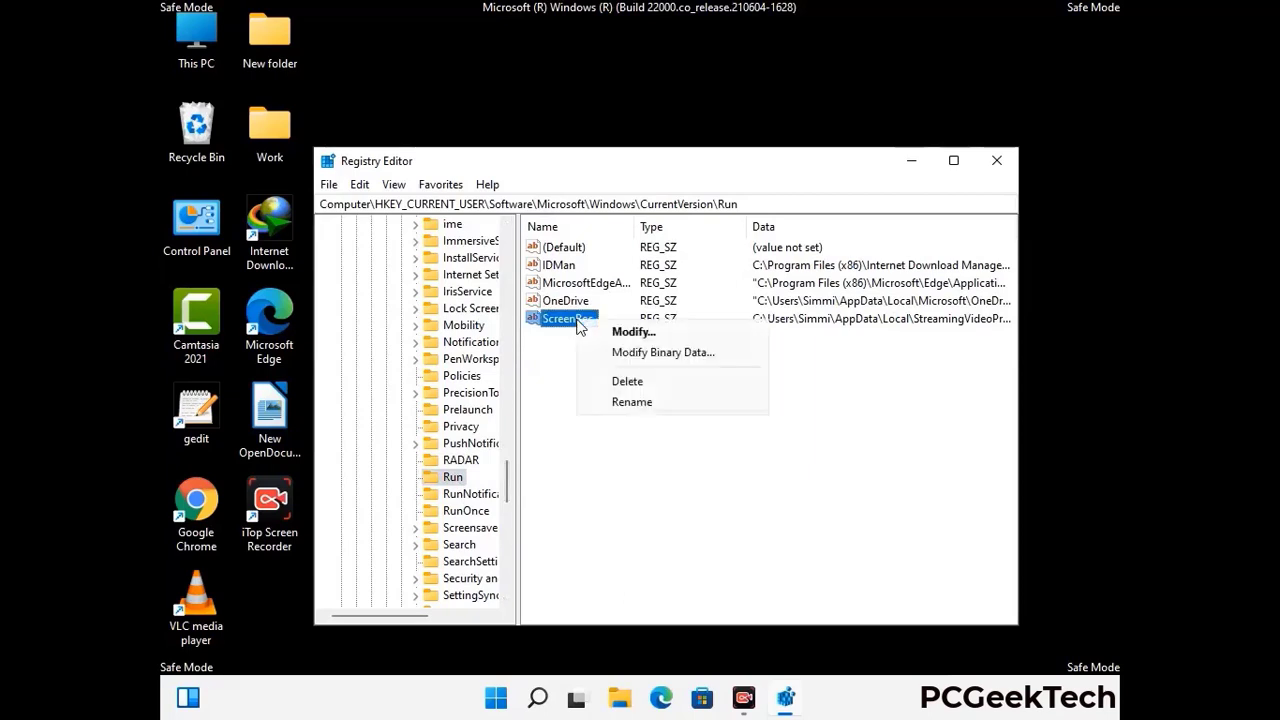
click(615, 381)
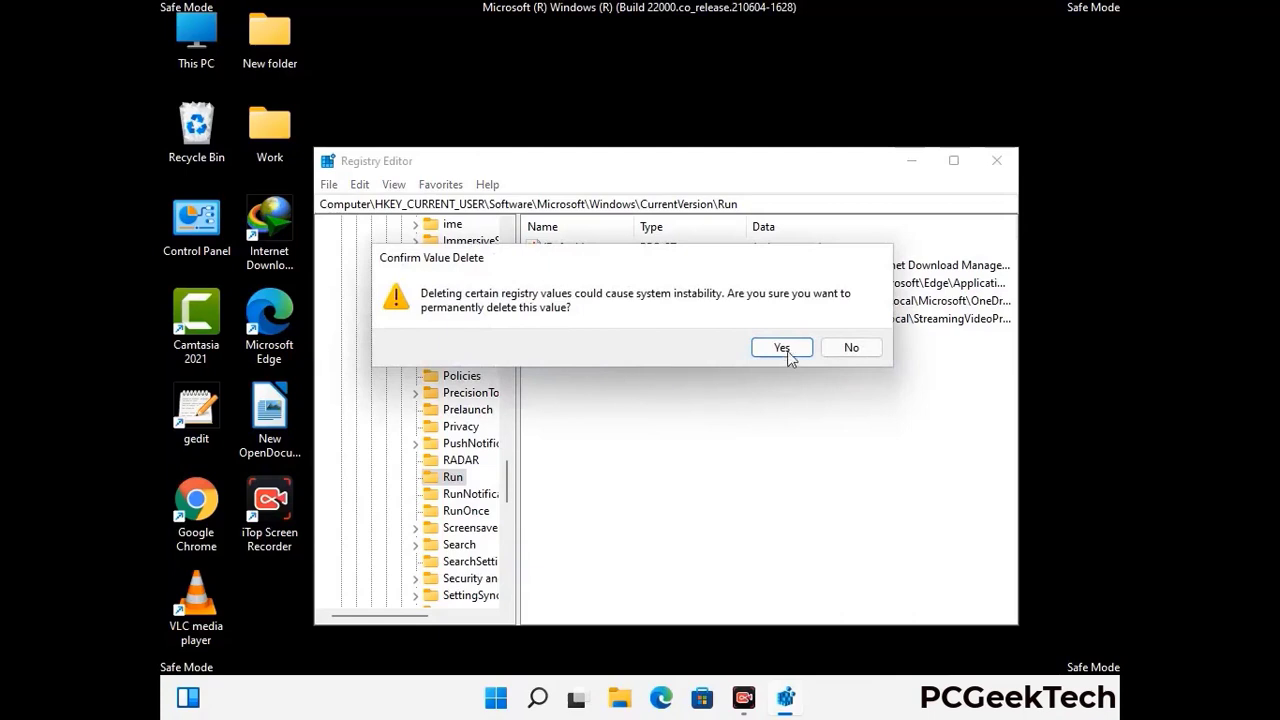
click(783, 348)
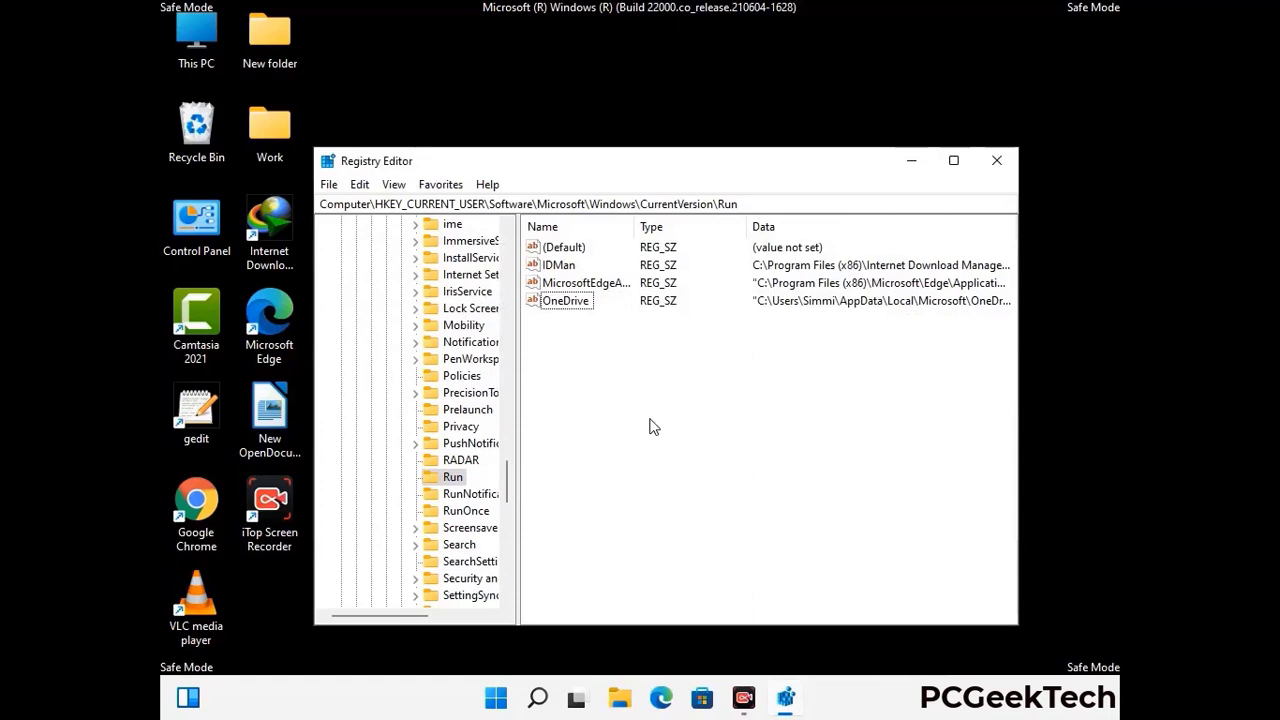
Step: Search the registry for "Virus Name" across keys, values and data, then stop the search and close Registry Editor
key(ctrl+f)
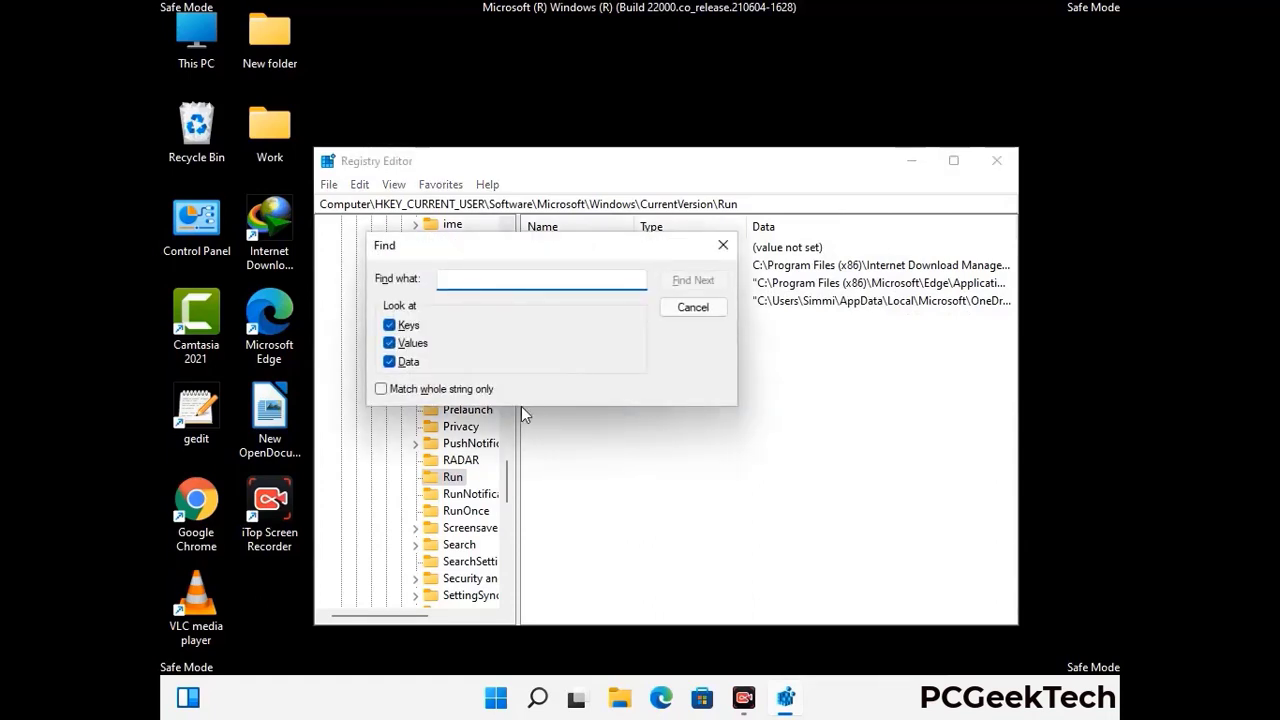
text(Vl)
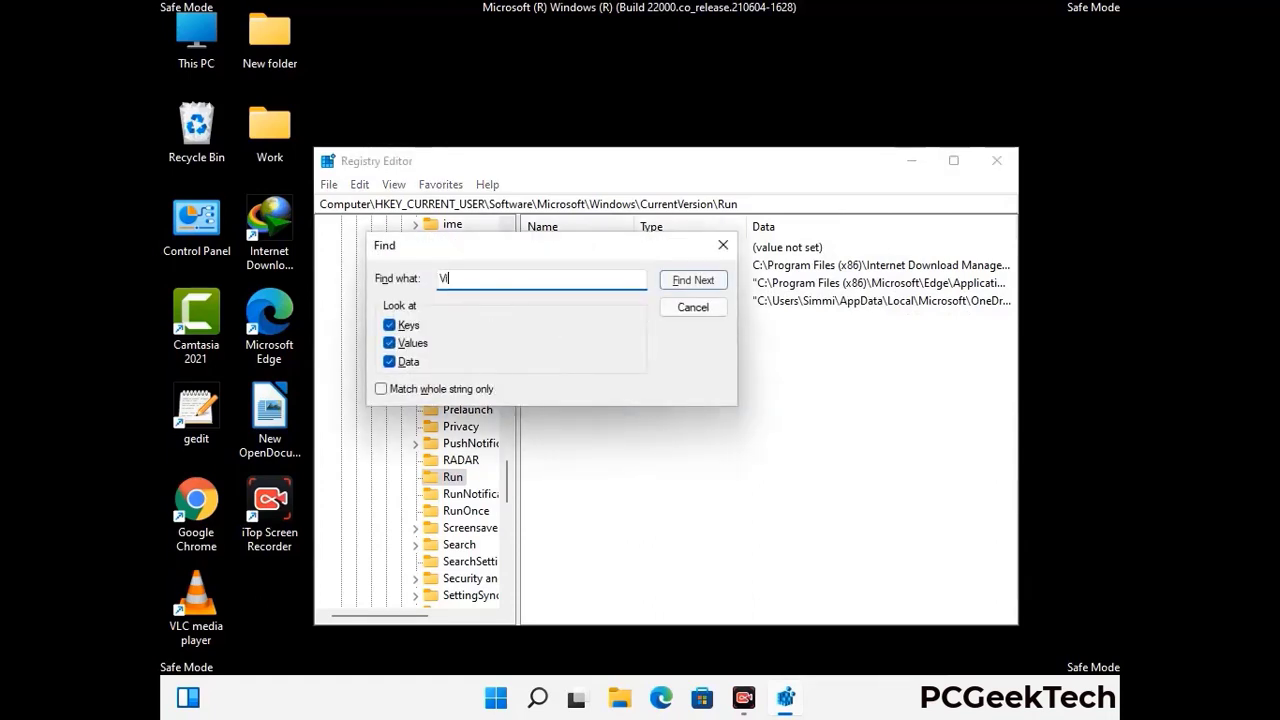
text(rus N)
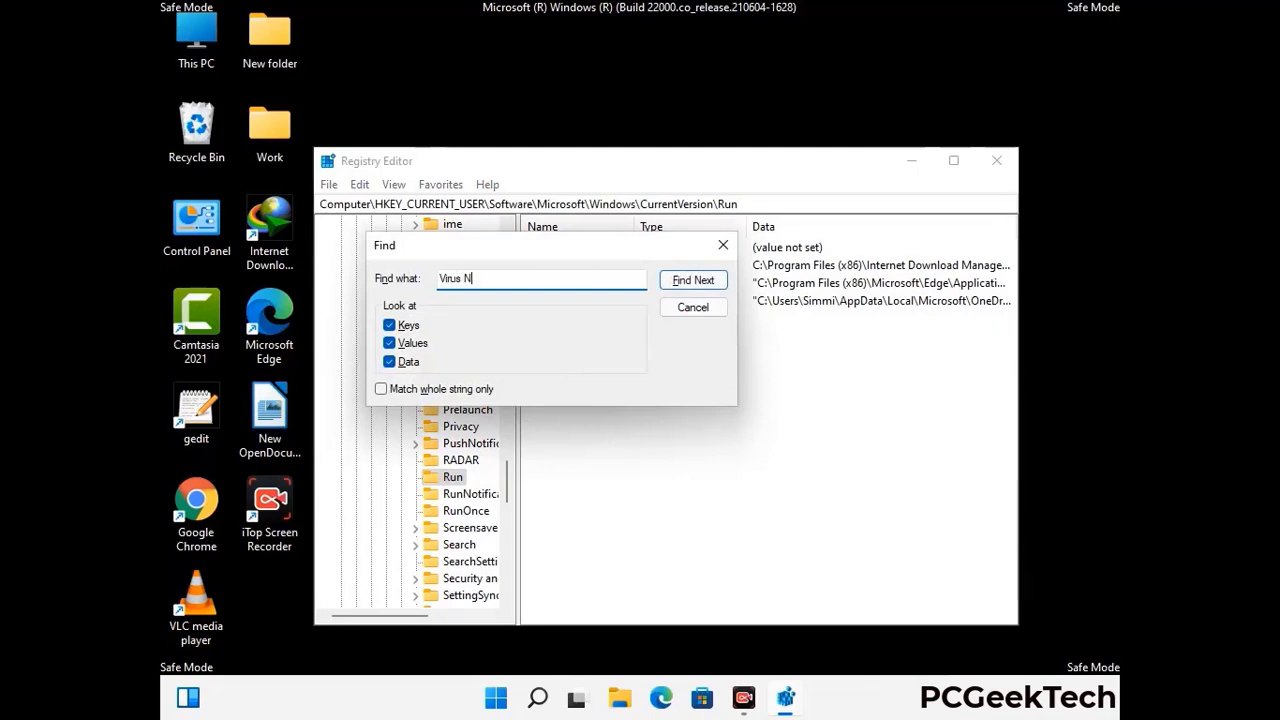
text(ame)
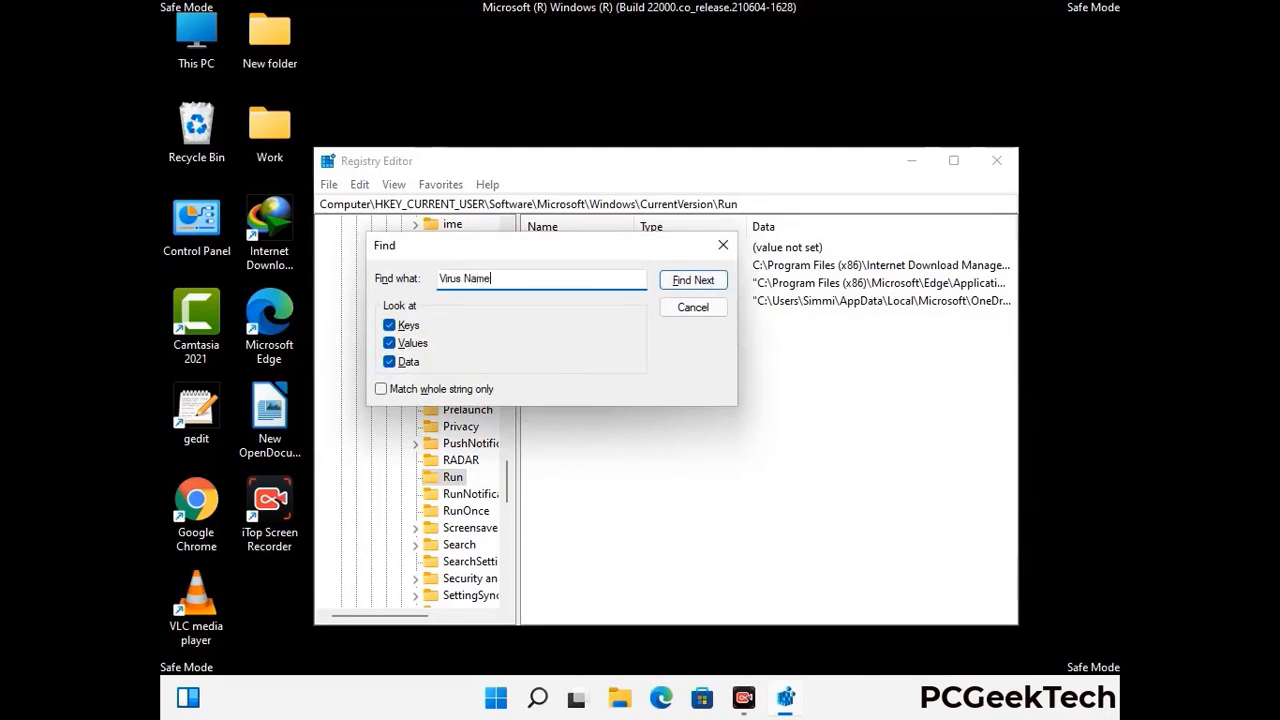
click(677, 283)
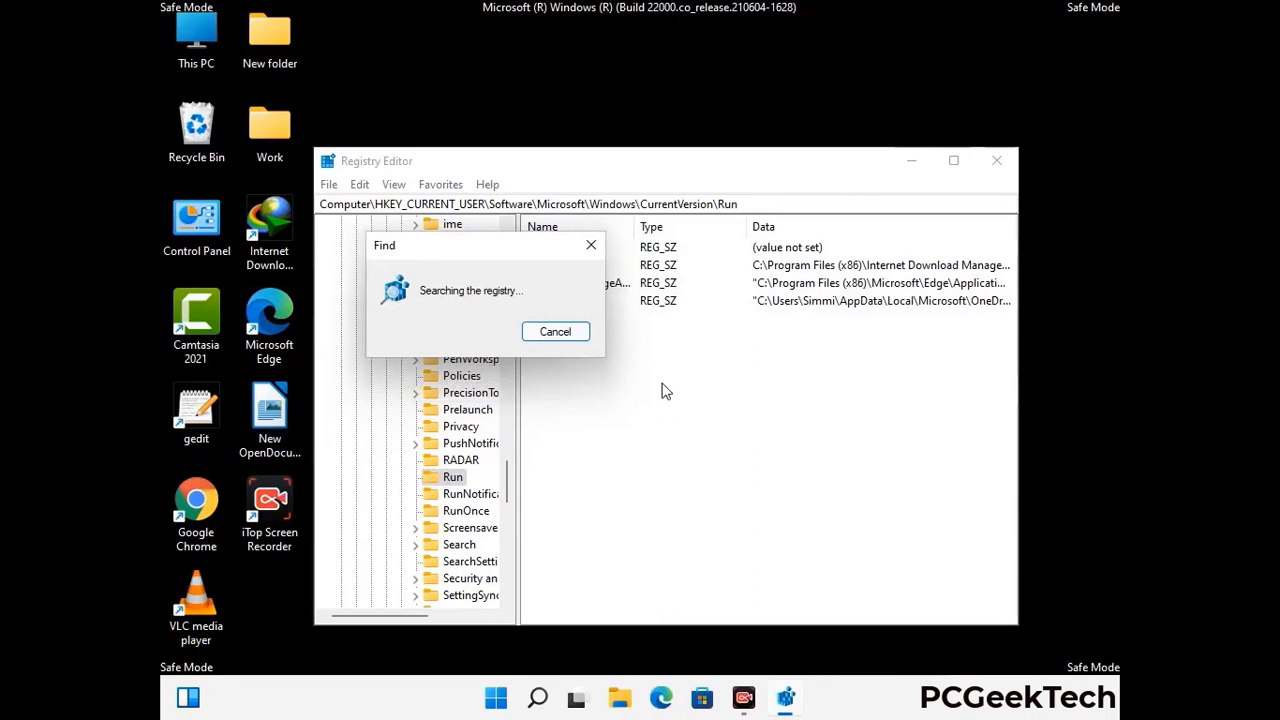
click(592, 246)
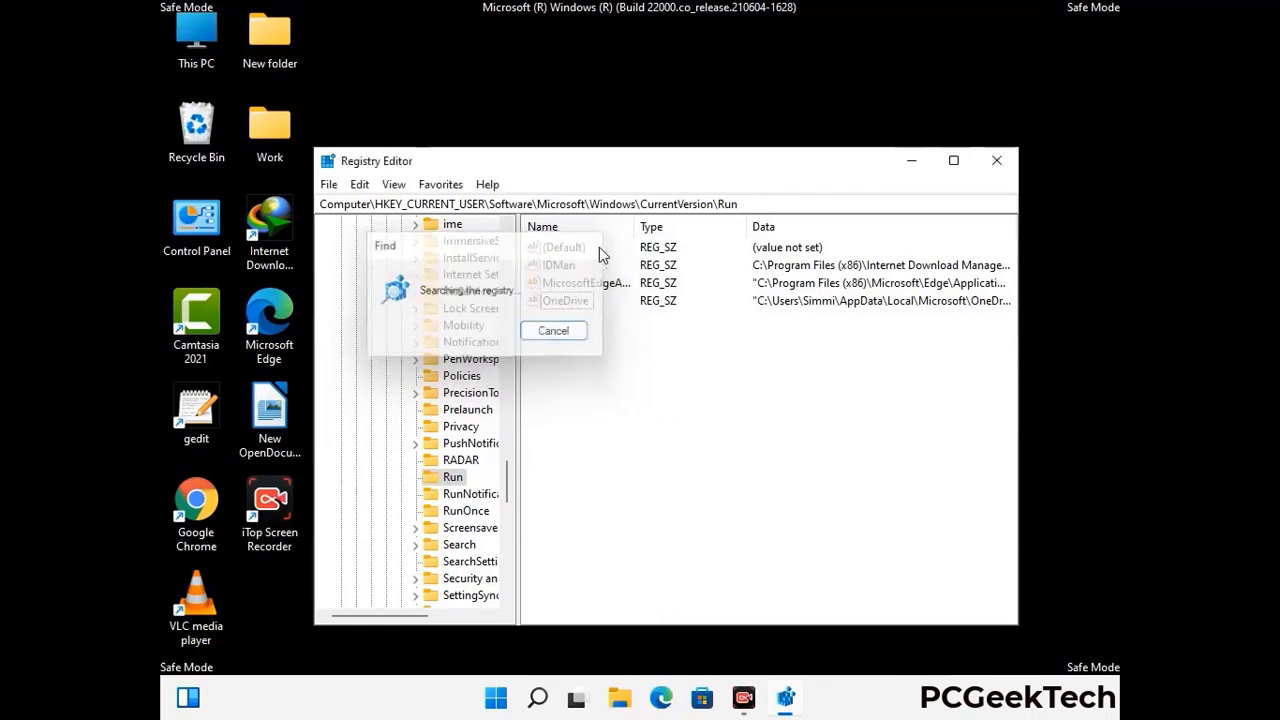
click(999, 164)
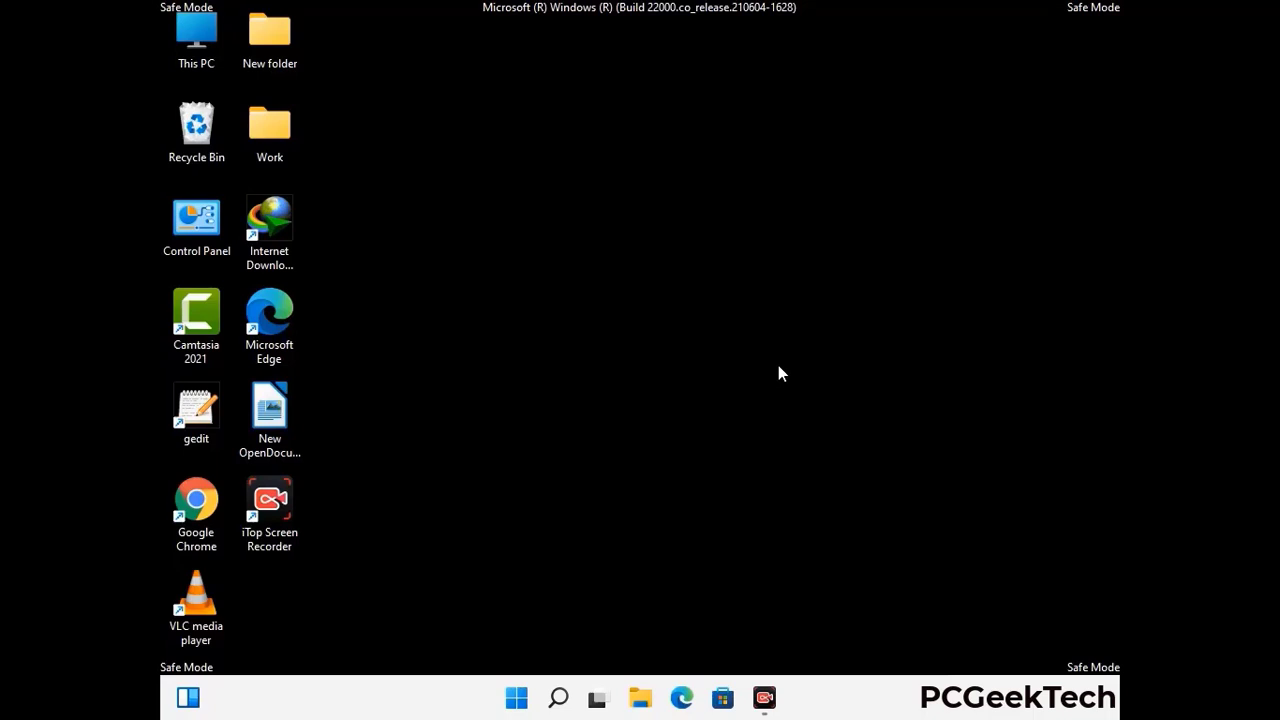
Step: Run msconfig to open System Configuration
key(super+r)
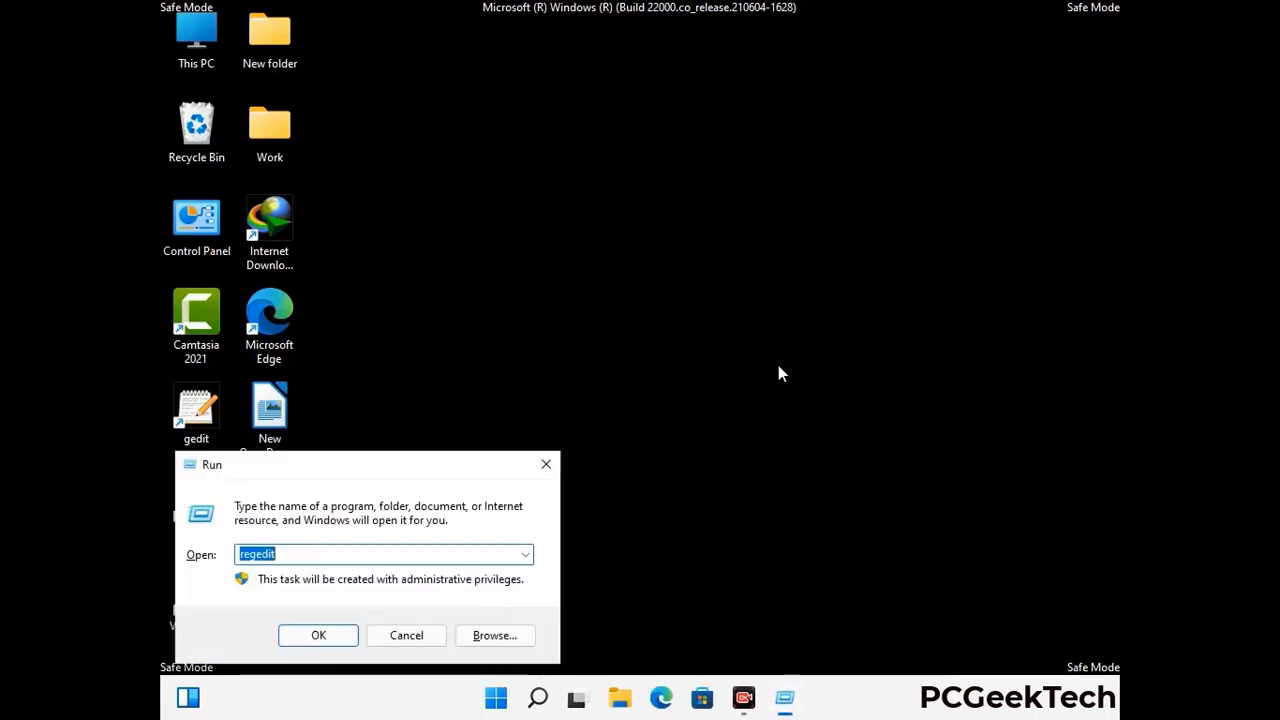
drag(371, 466, 655, 195)
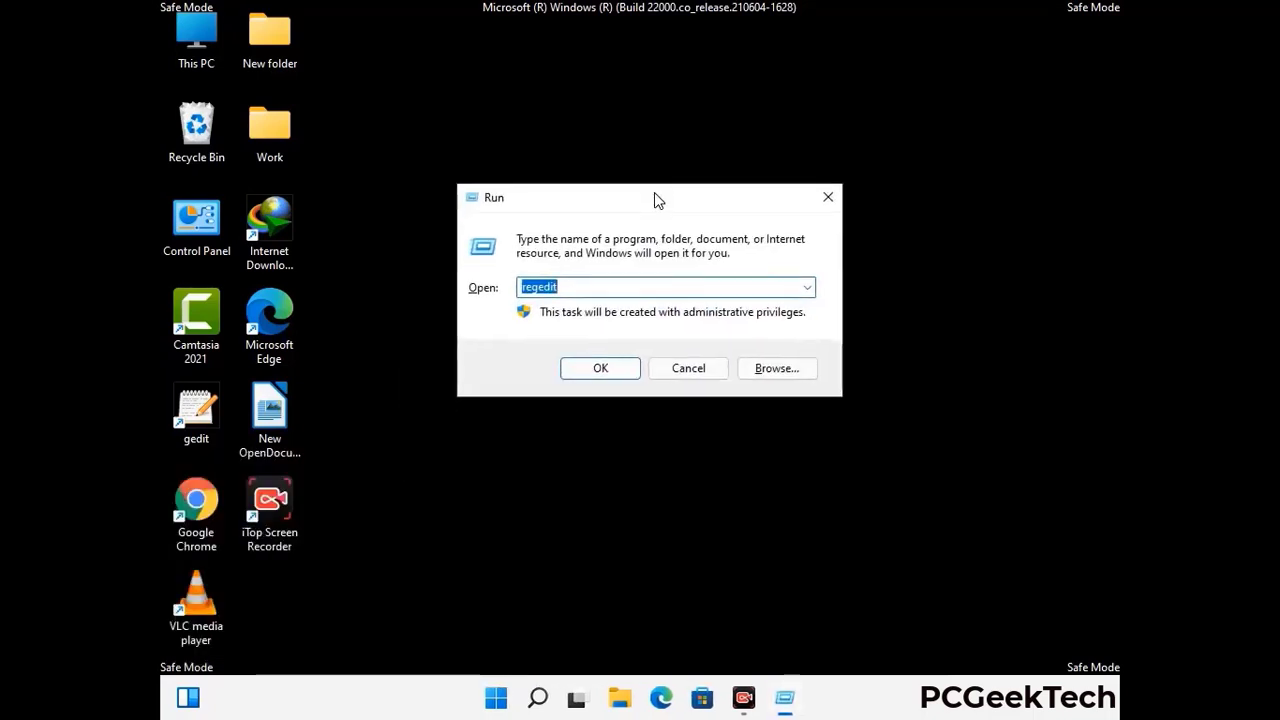
text(msconfig)
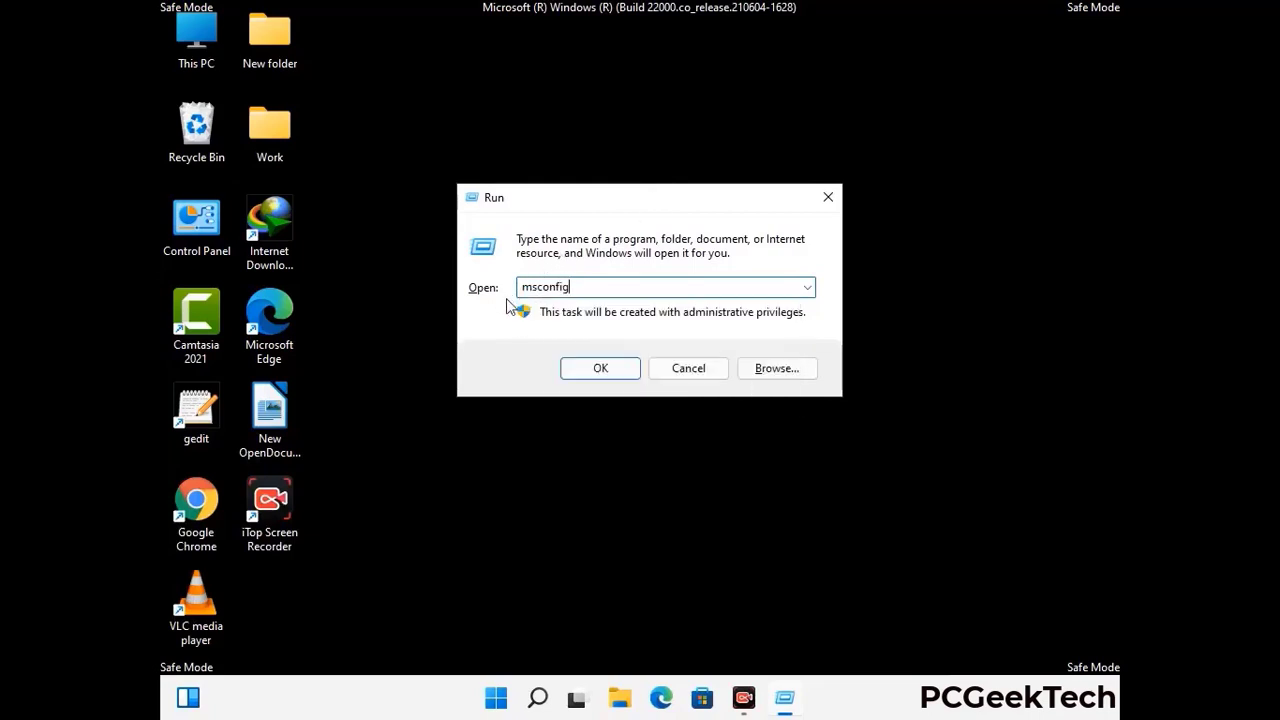
click(598, 368)
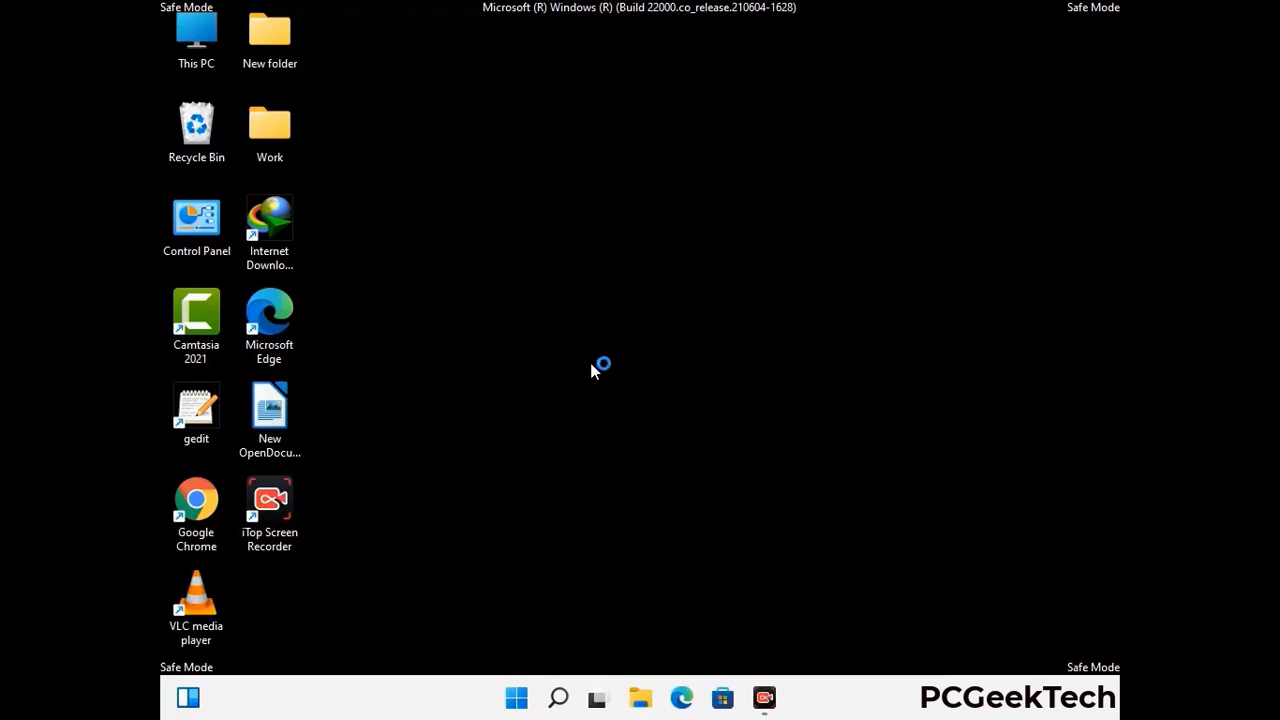
Step: Turn off Safe boot in the boot options for the Windows 11 installation
click(441, 200)
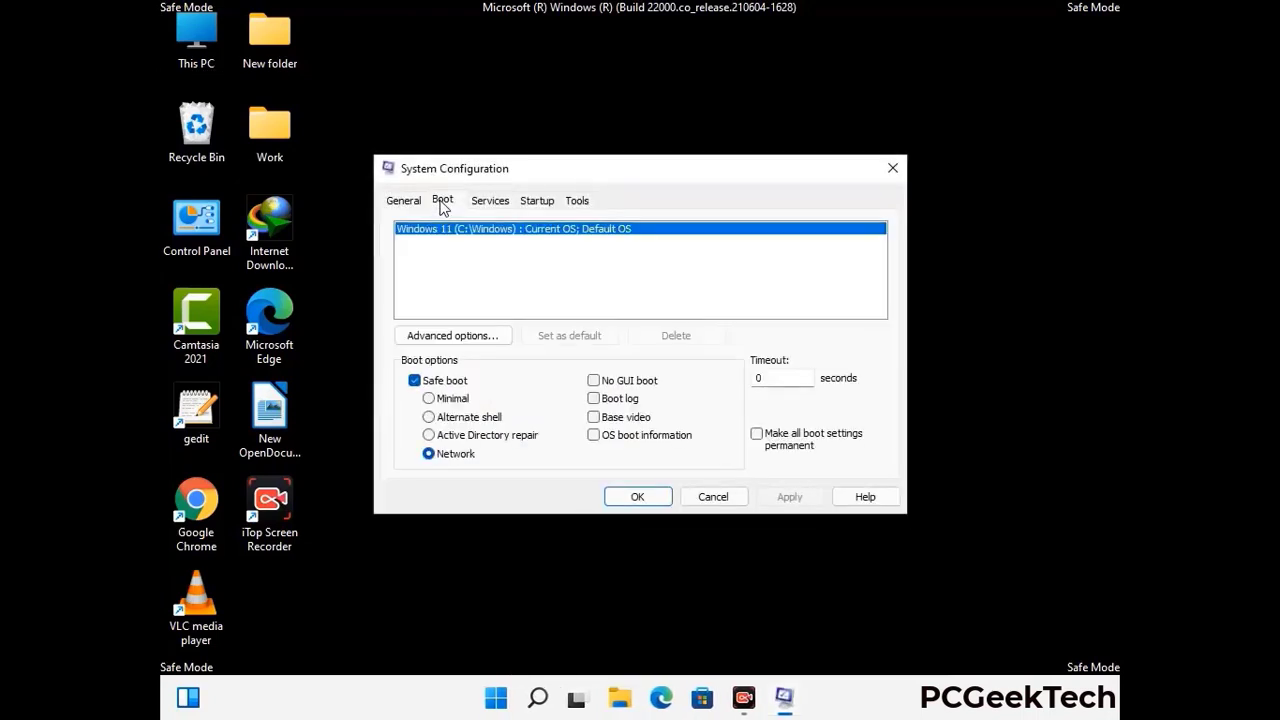
click(414, 382)
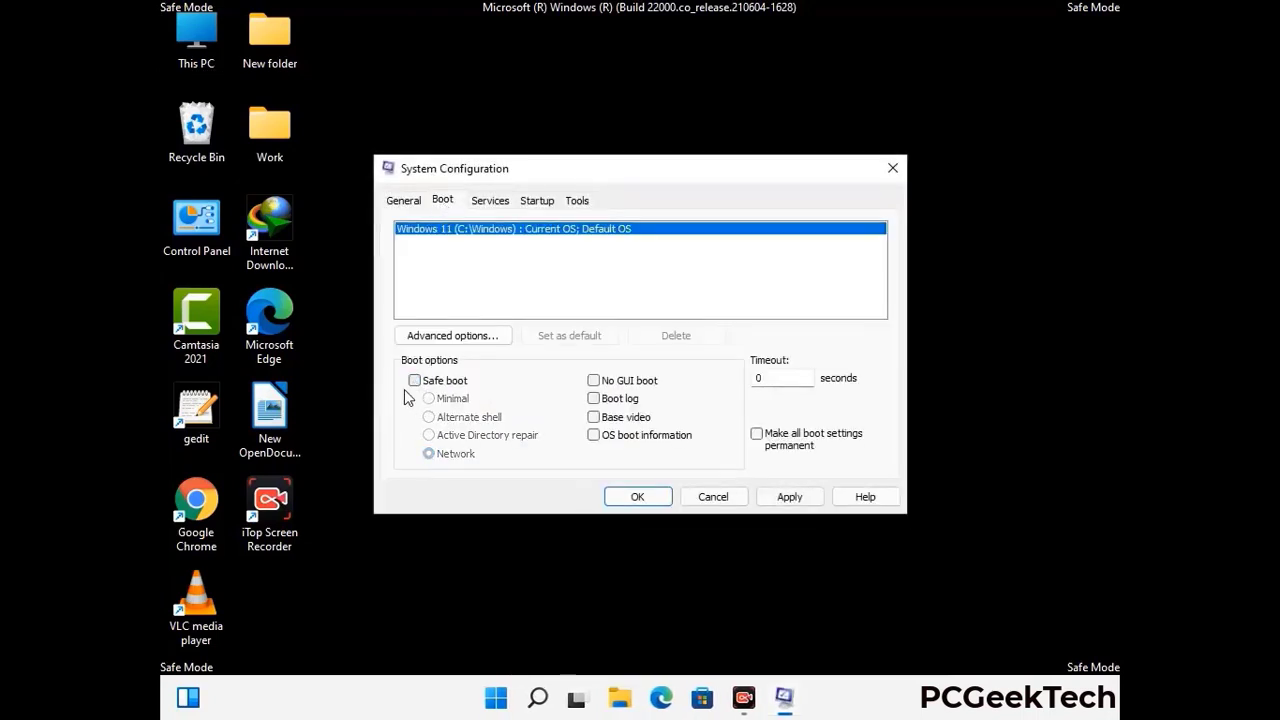